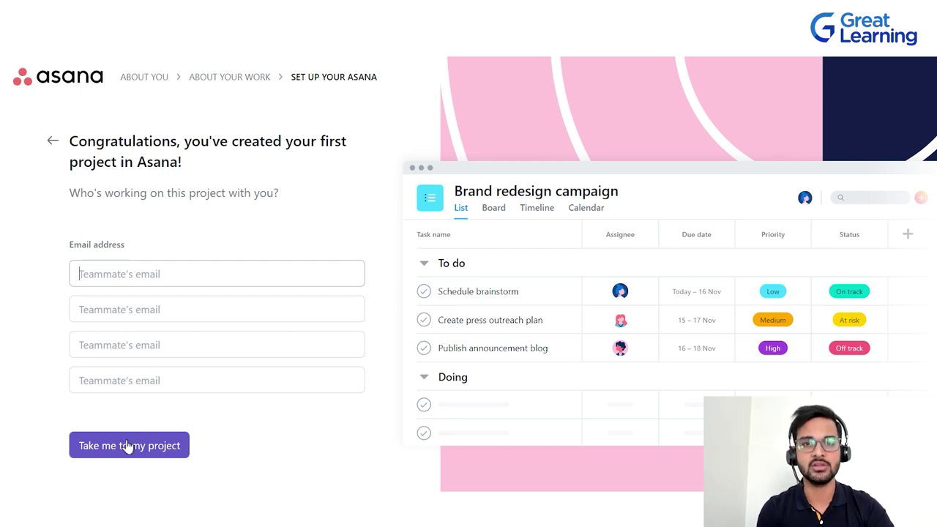
Step: Skip inviting teammates, open the Brand redesign campaign project and close the trial welcome notice
left_click(125, 447)
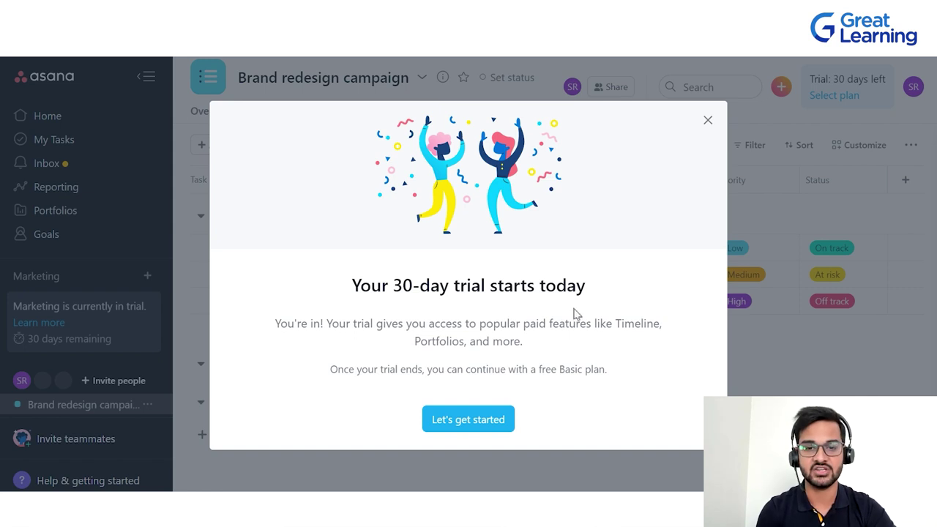
left_click(442, 430)
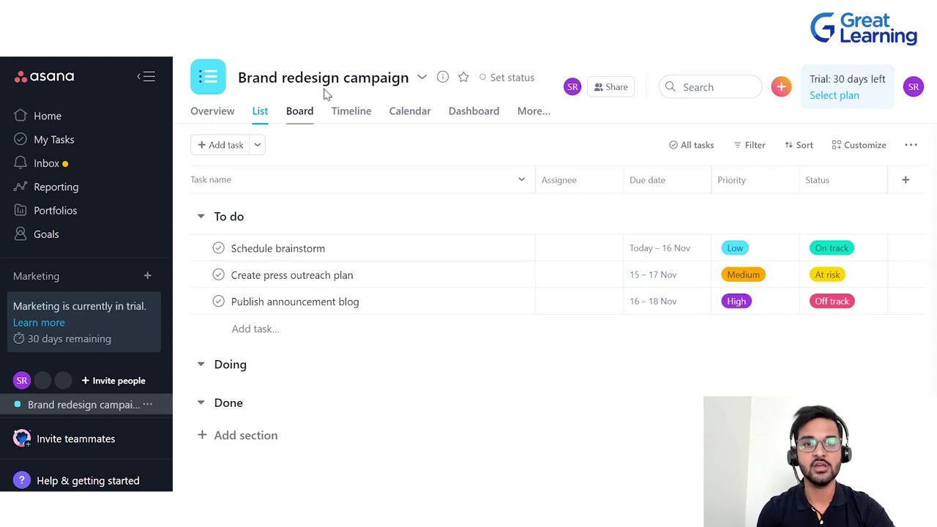
Step: Delete the sample Brand redesign campaign project, then go to My Tasks
left_click(422, 78)
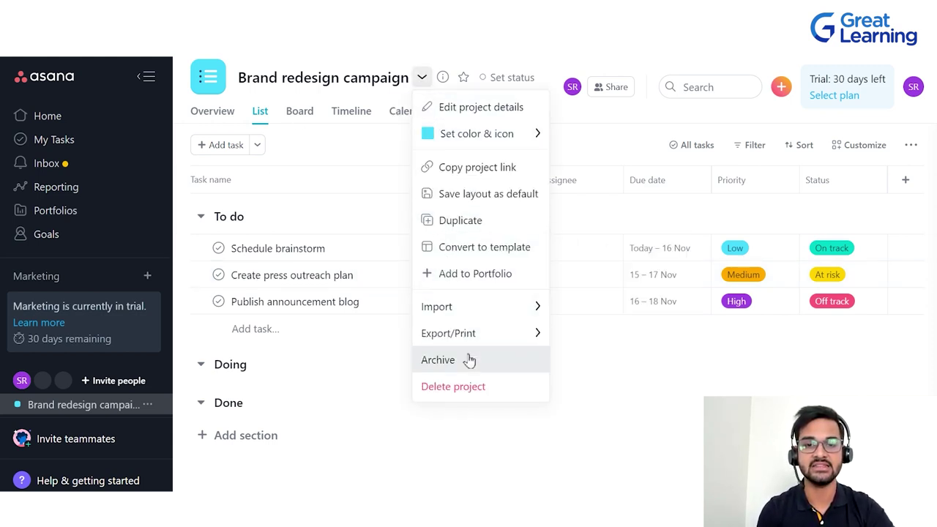
left_click_drag(435, 450, 412, 347)
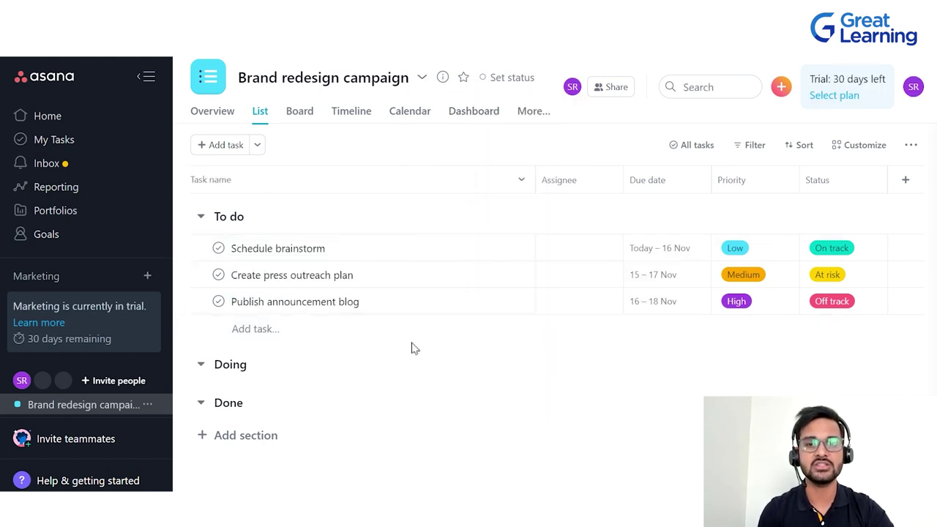
left_click(423, 78)
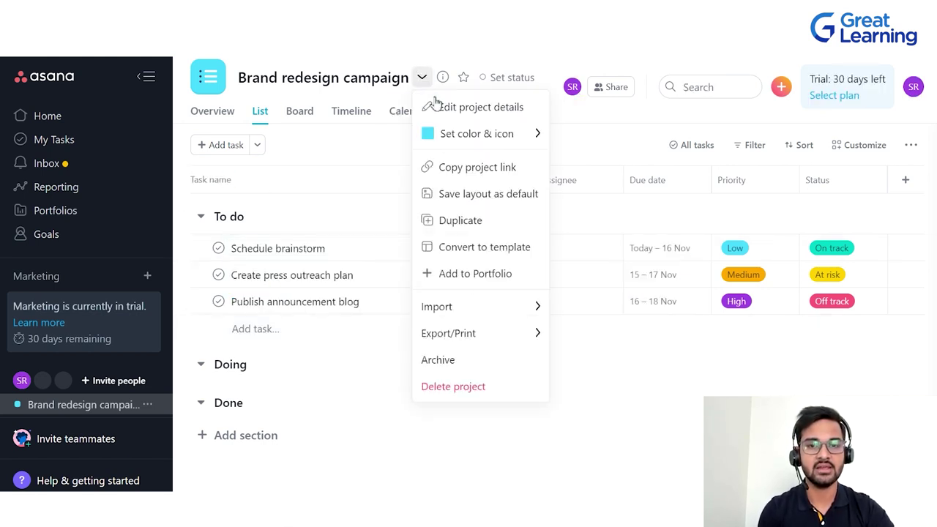
left_click(453, 386)
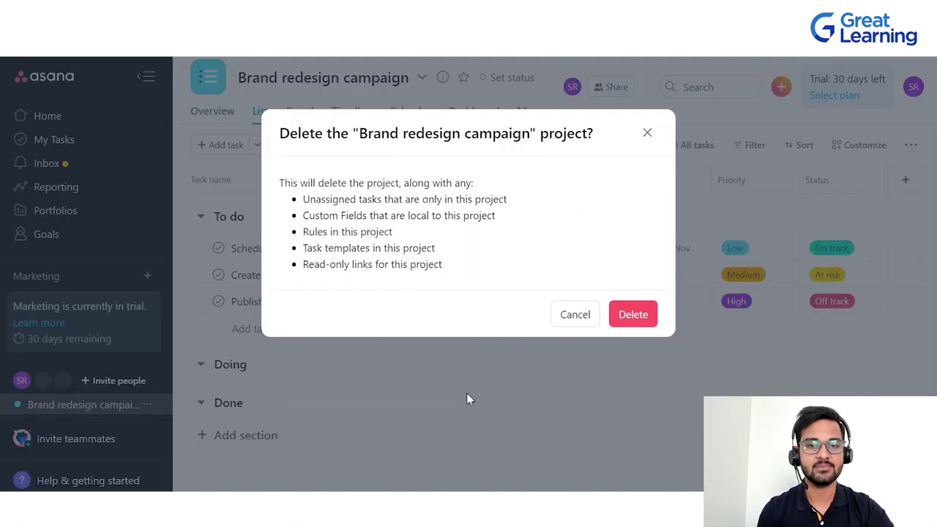
left_click(634, 315)
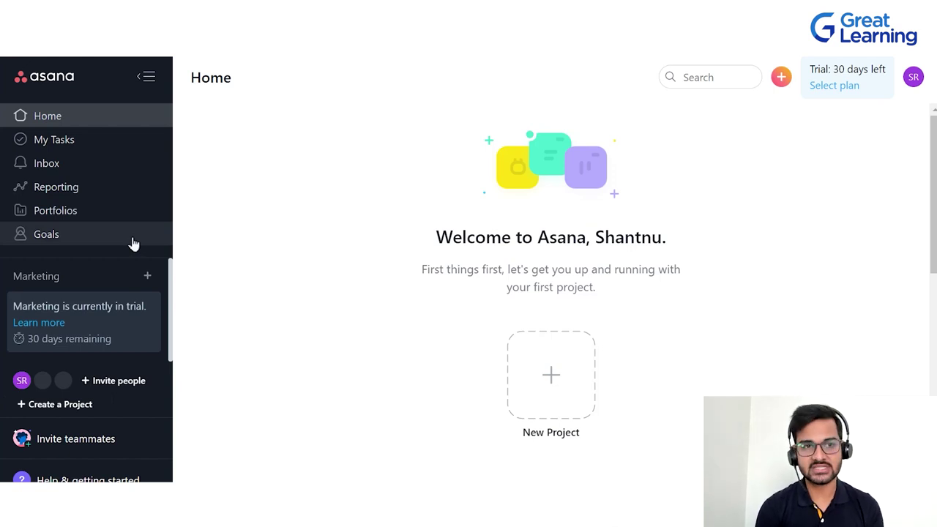
left_click(80, 140)
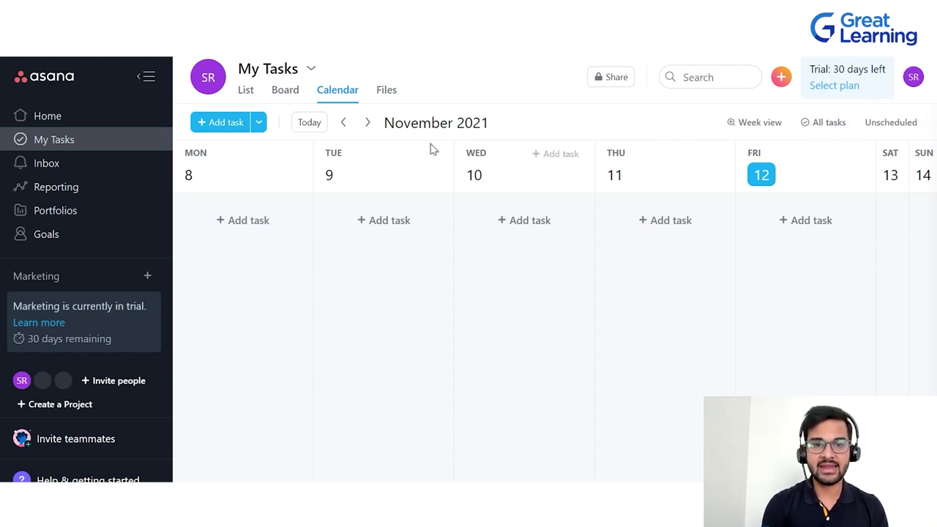
Step: Switch My Tasks between List, Board and Calendar views
left_click(243, 92)
left_click(278, 92)
left_click(330, 94)
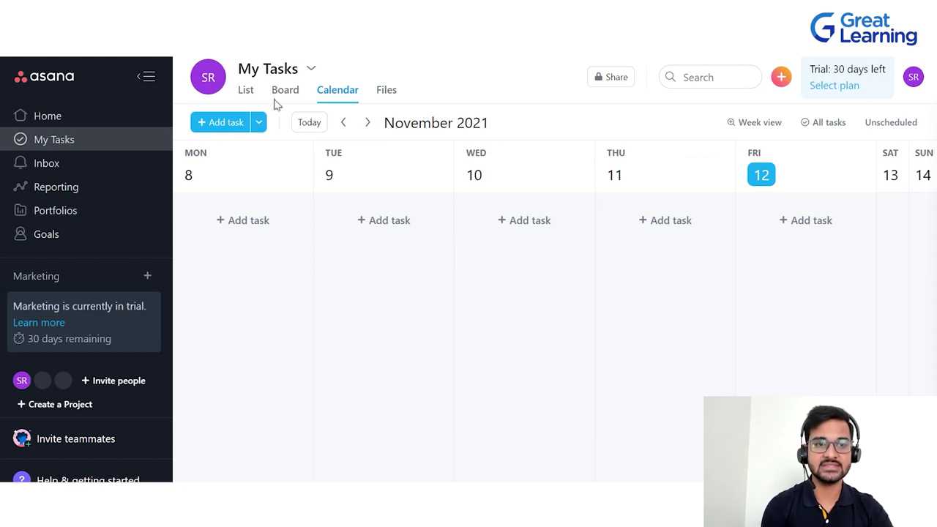
Step: Visit Home, dismiss the create-a-project tip, then go through My Tasks to the Inbox
left_click(93, 125)
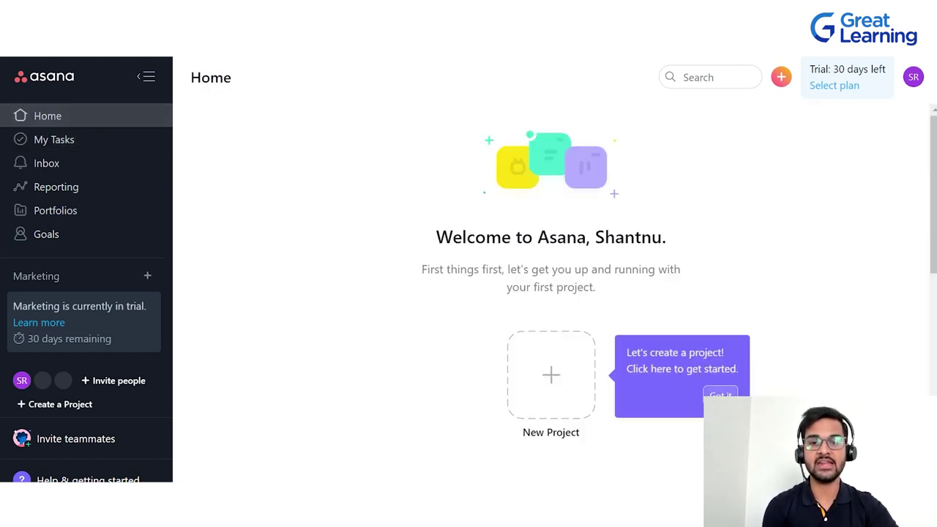
left_click(721, 394)
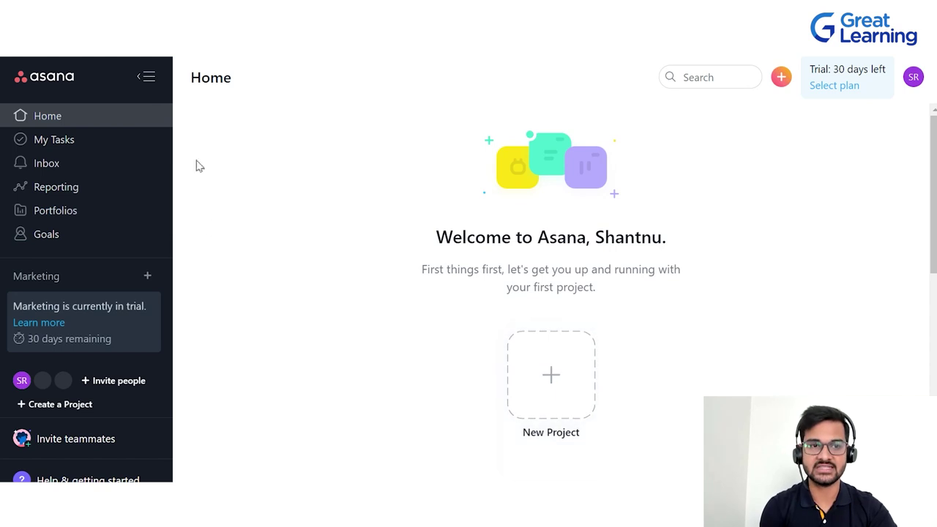
left_click(124, 145)
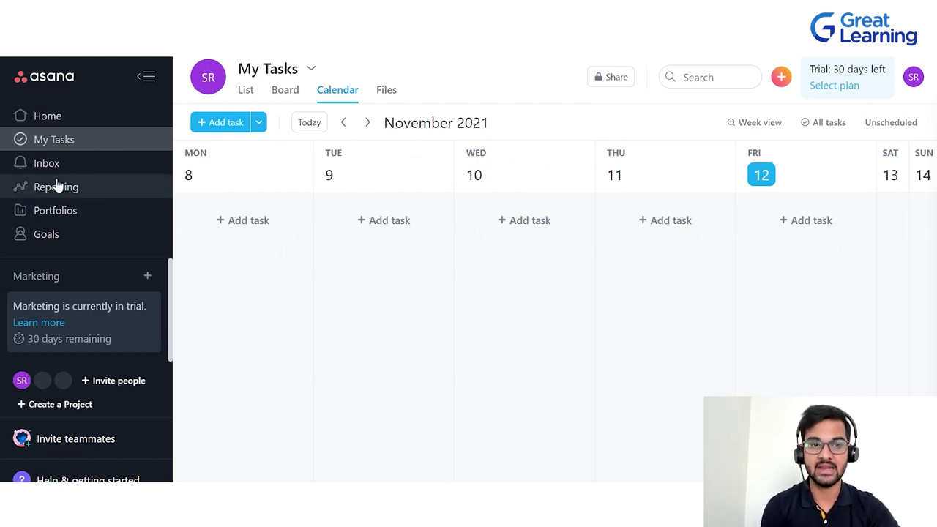
left_click(95, 170)
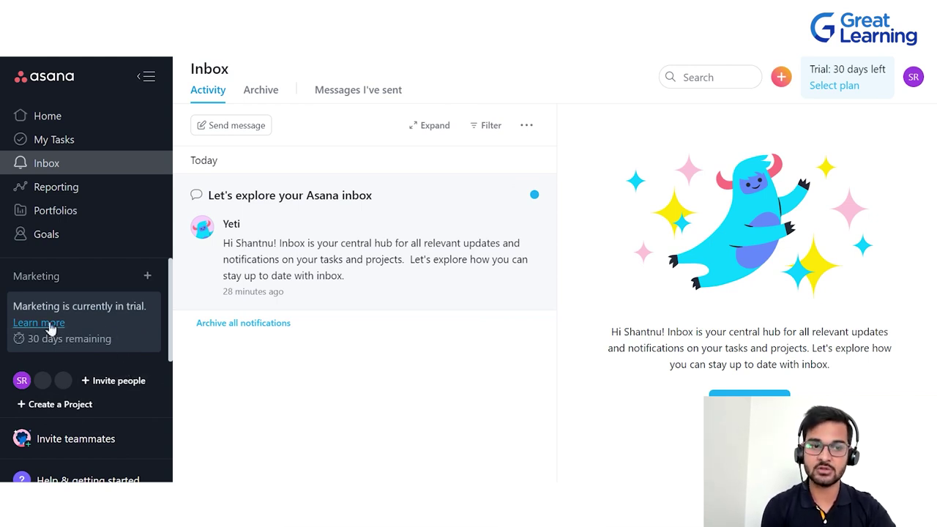
left_click(94, 444)
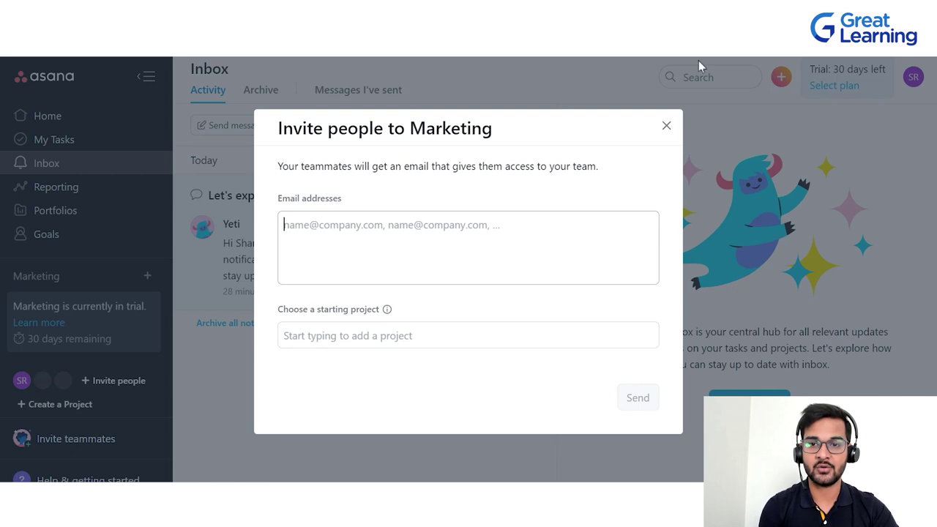
left_click(667, 127)
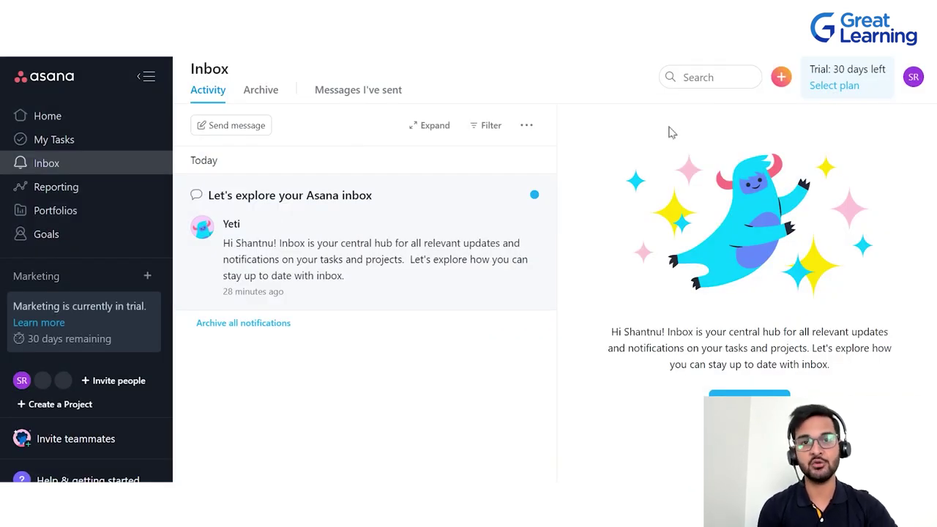
left_click(83, 479)
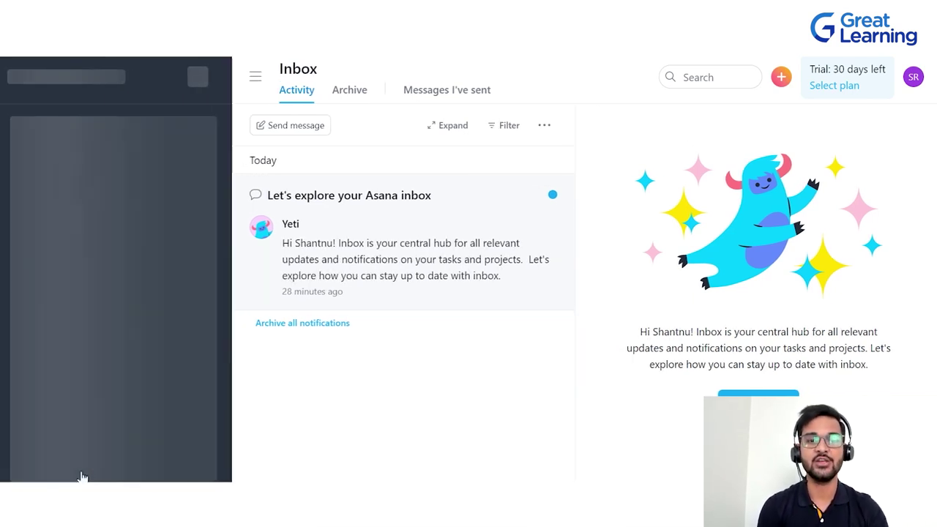
scroll(117, 381, "down", 5)
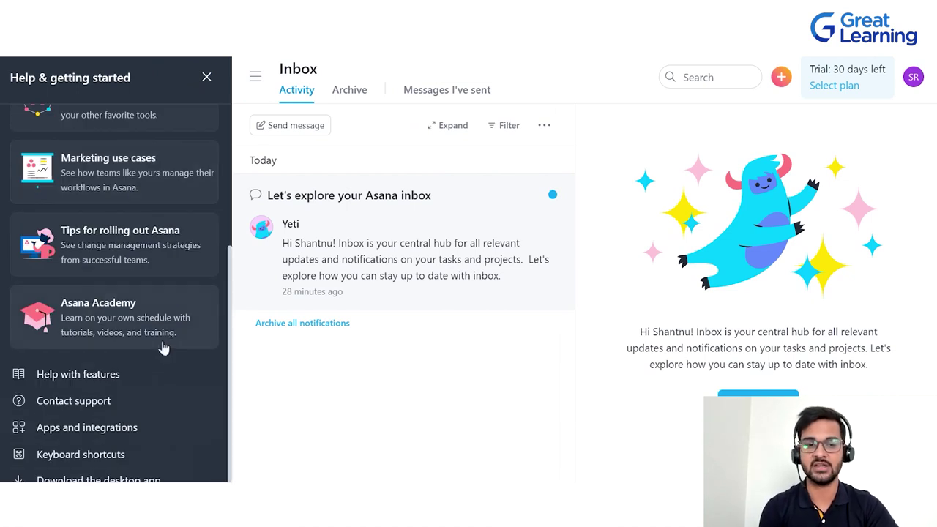
scroll(161, 348, "up", 5)
left_click(206, 77)
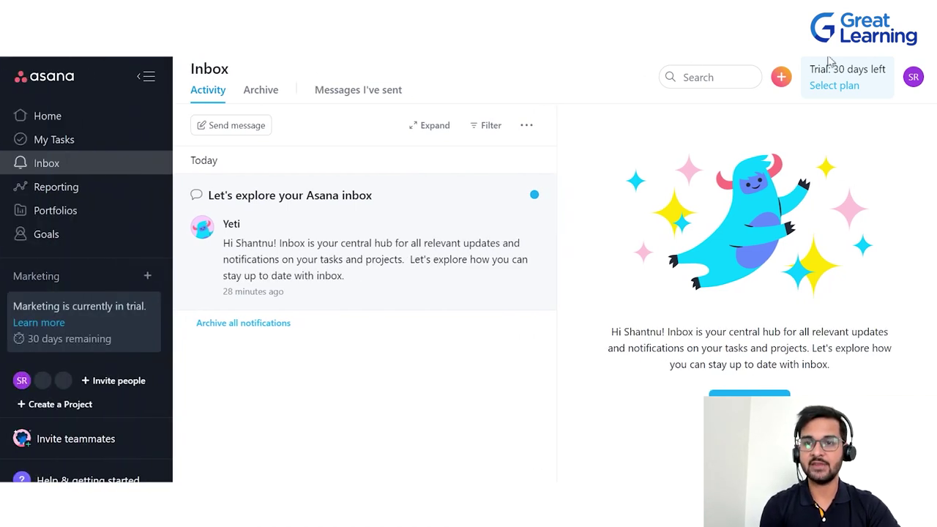
left_click(909, 78)
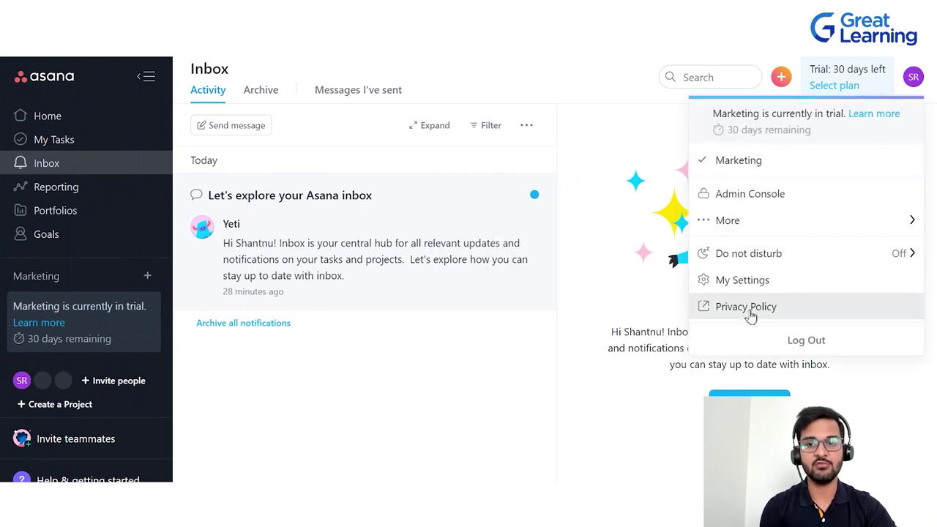
mouse_move(733, 262)
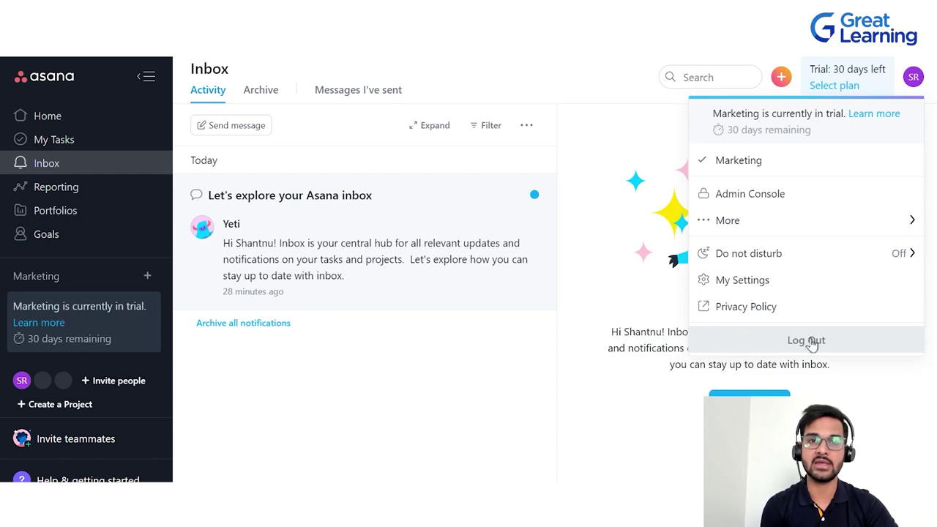
left_click(500, 398)
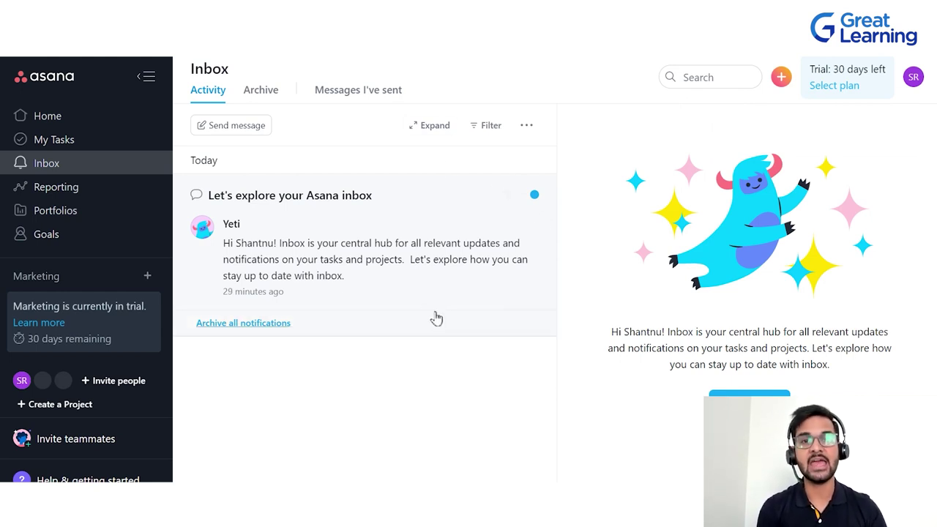
Step: Go Home, then view My Tasks as a Board and as a Calendar
left_click(55, 123)
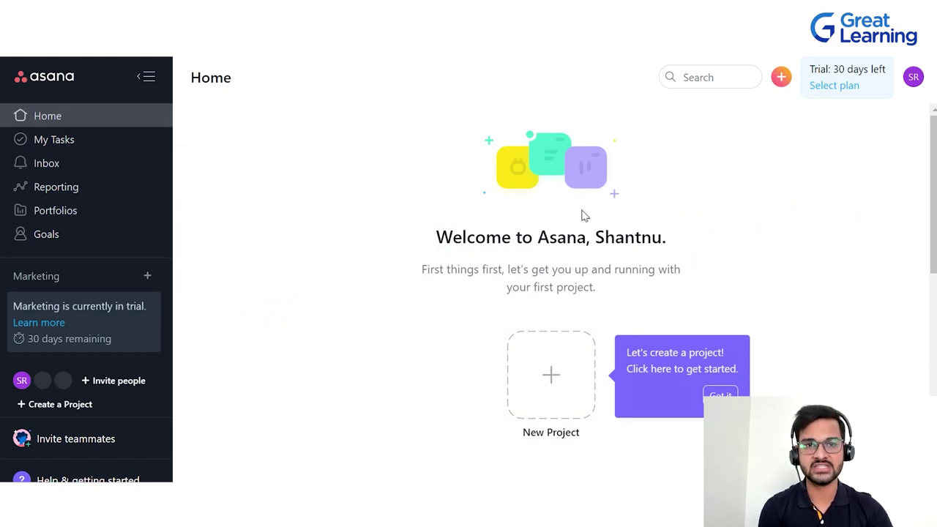
left_click(85, 146)
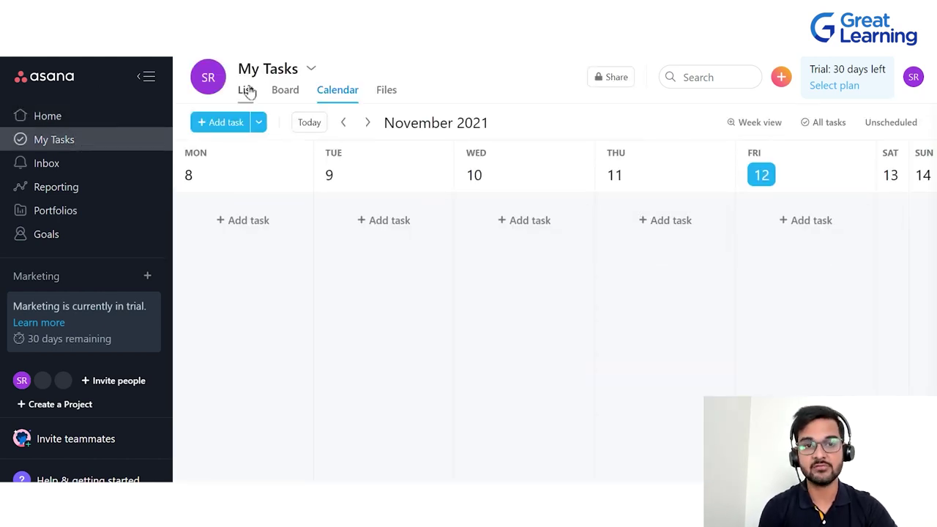
left_click_drag(255, 94, 246, 96)
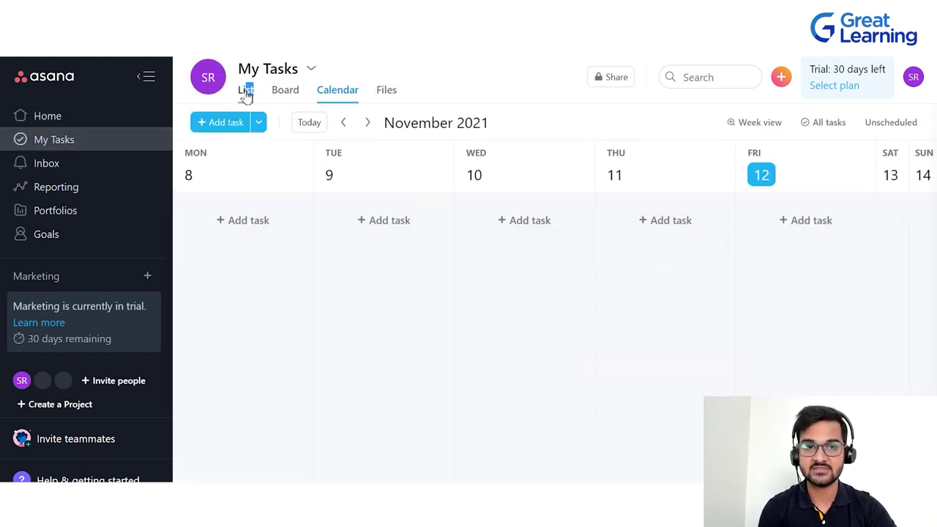
left_click(287, 94)
left_click(337, 94)
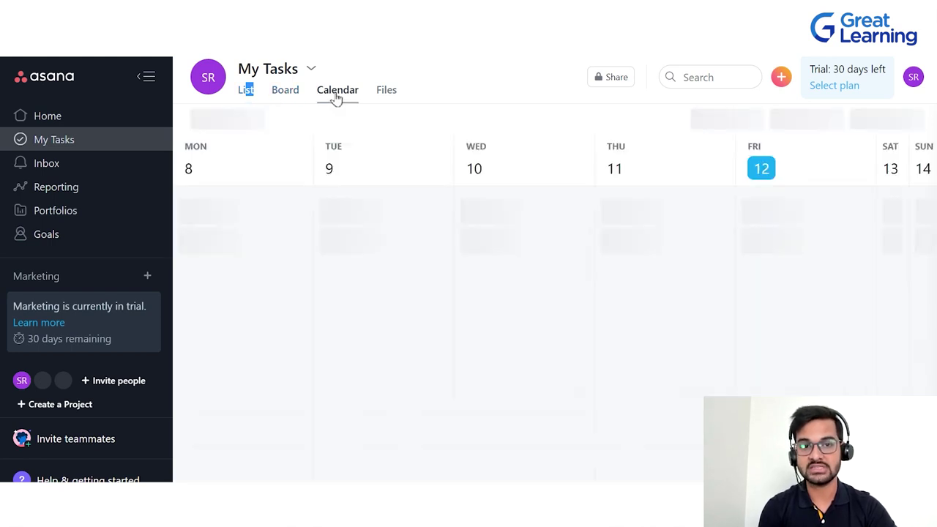
Step: Check My Tasks' attached Files, return to List view and collapse the sidebar
left_click(373, 93)
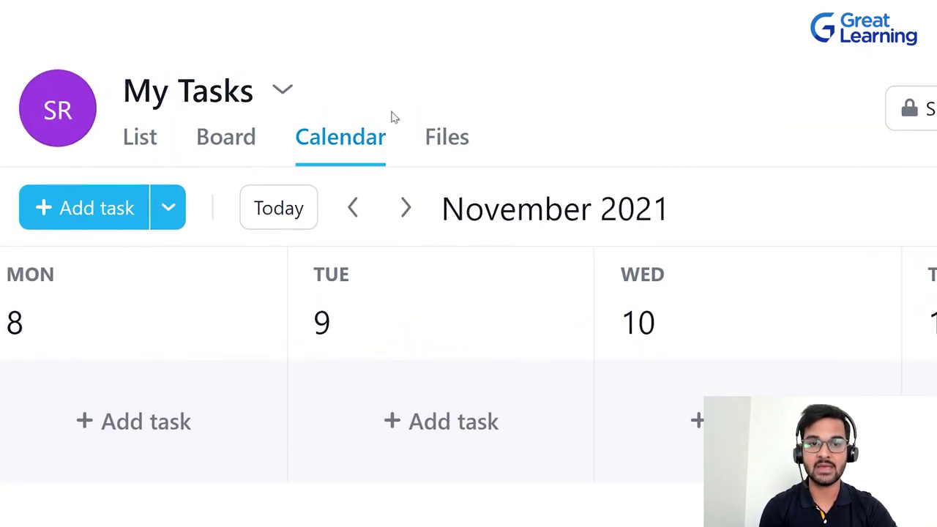
left_click(443, 146)
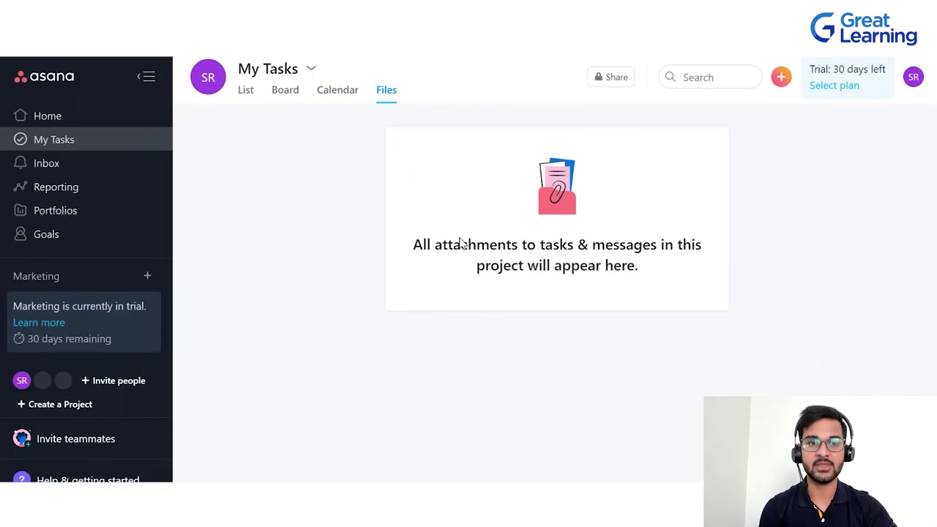
left_click(246, 91)
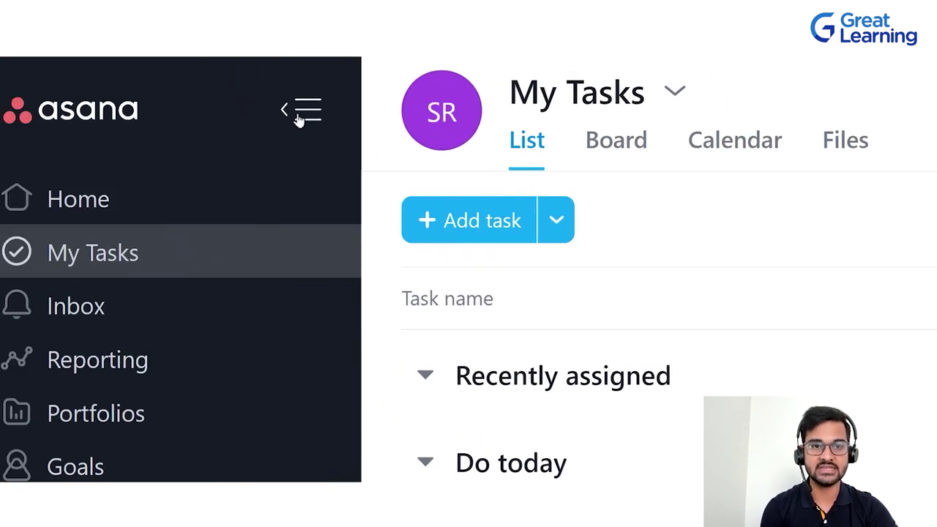
left_click(300, 113)
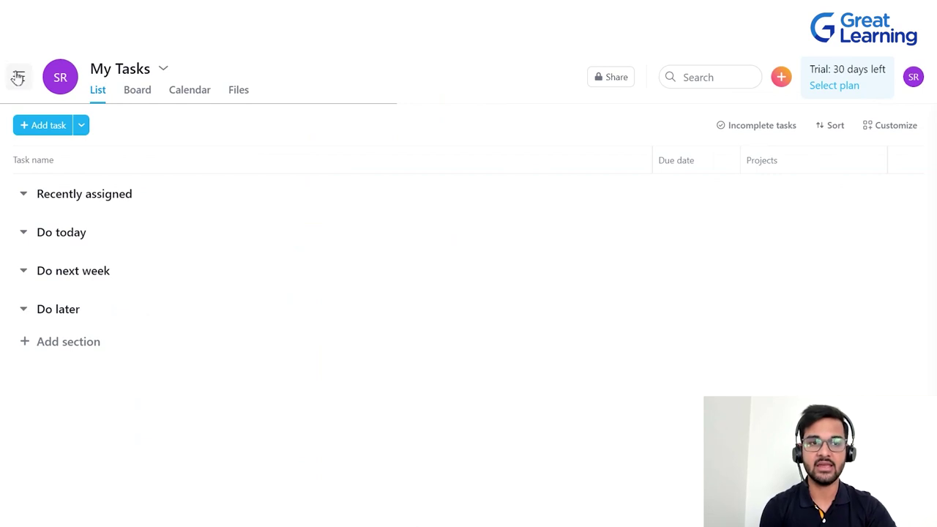
Step: Collapse and re-expand the navigation sidebar beside My Tasks
left_click(18, 77)
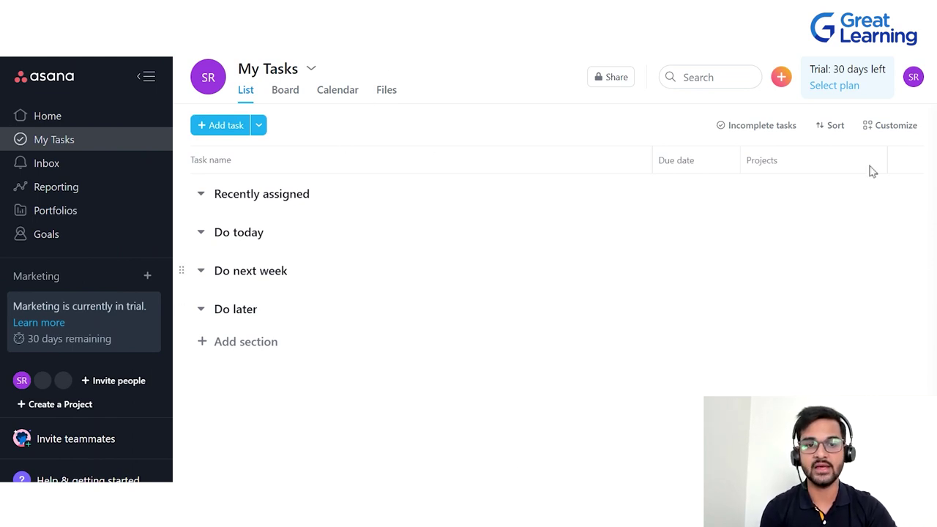
left_click(146, 78)
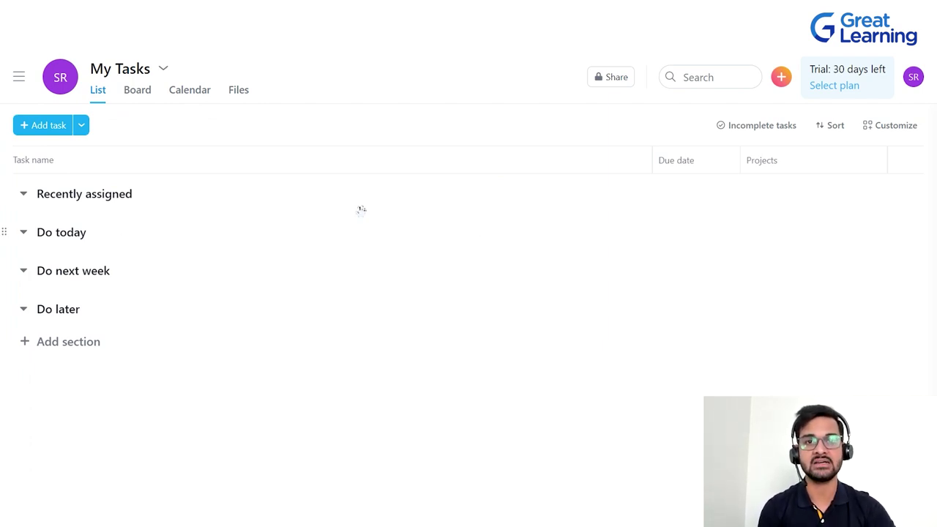
left_click(19, 76)
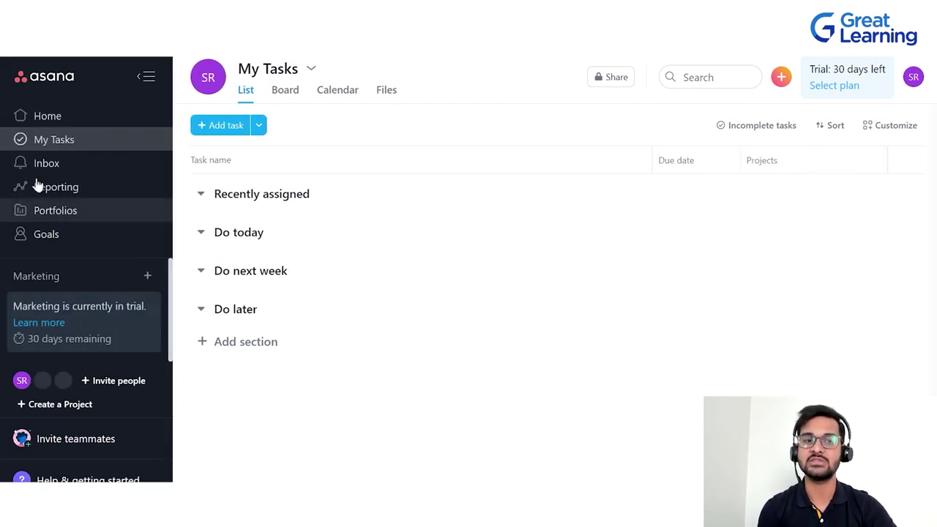
Step: Move between Home and My Tasks twice, ending with the quick-create menu open
left_click(78, 119)
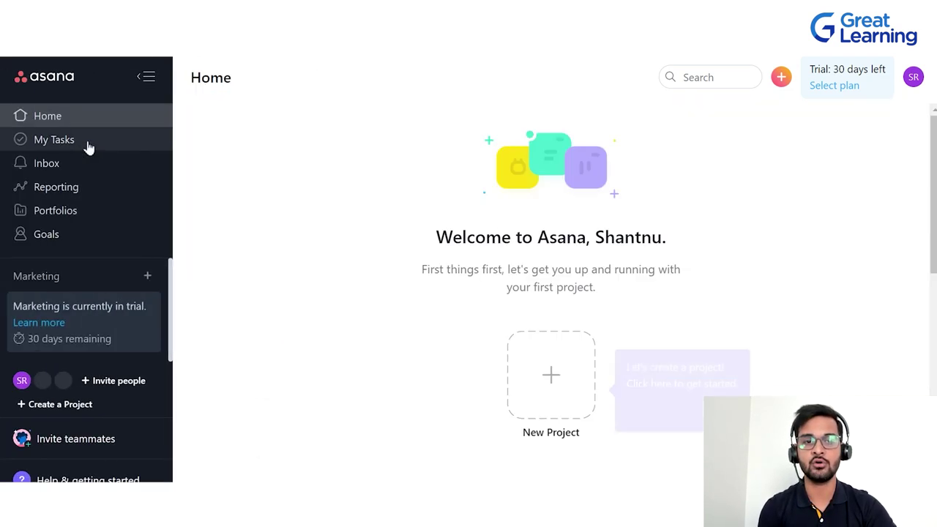
left_click(79, 163)
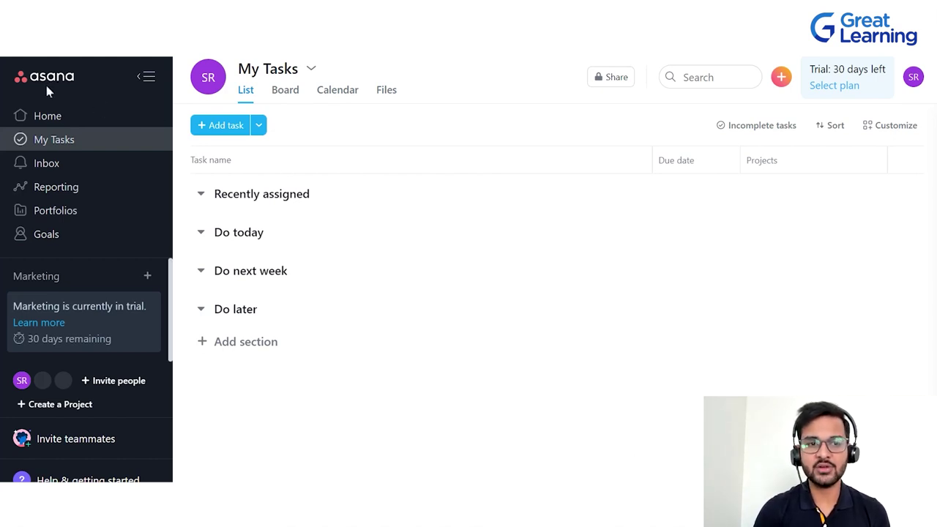
left_click(121, 125)
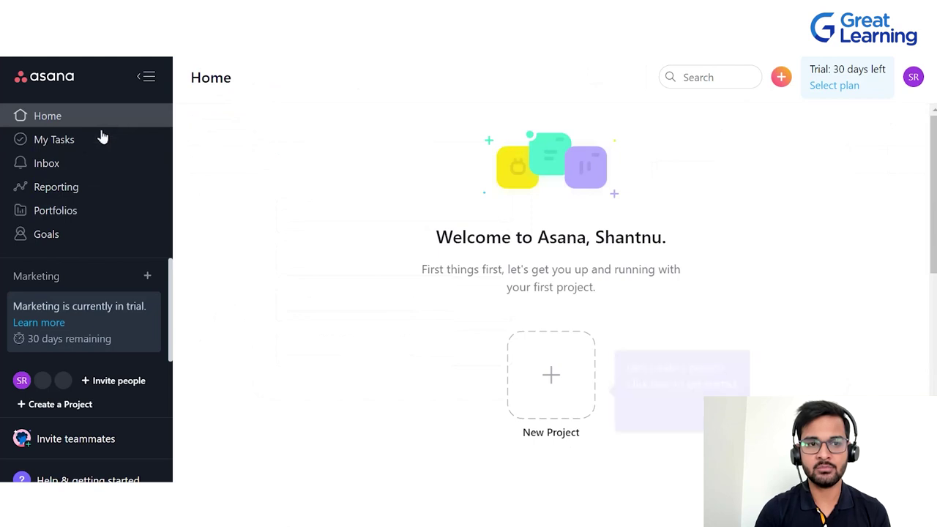
left_click(84, 143)
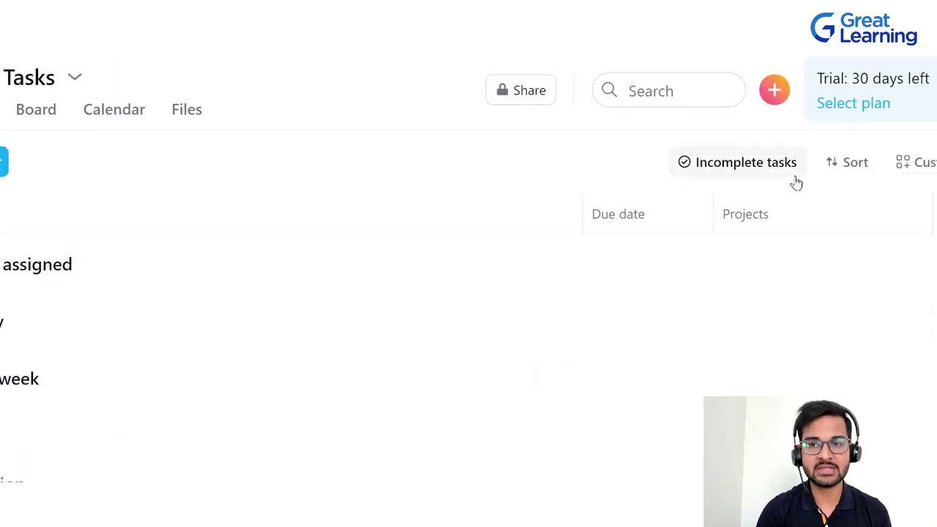
left_click(777, 93)
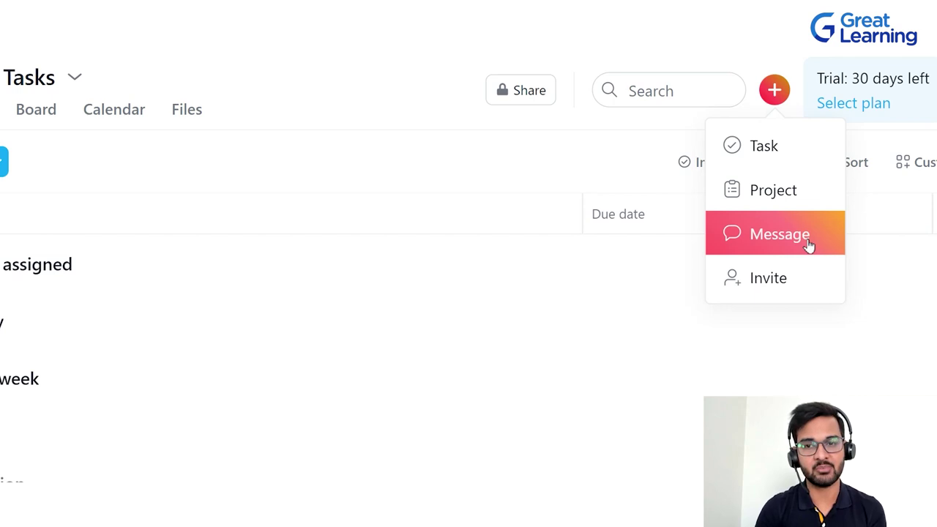
Step: Start a new project from a template, browsing the Marketing and General template tabs
left_click(778, 205)
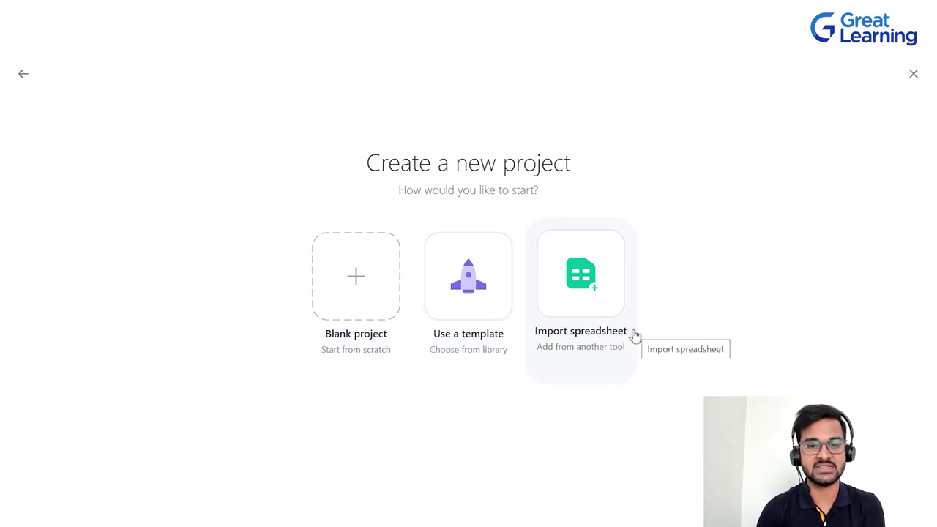
left_click(448, 328)
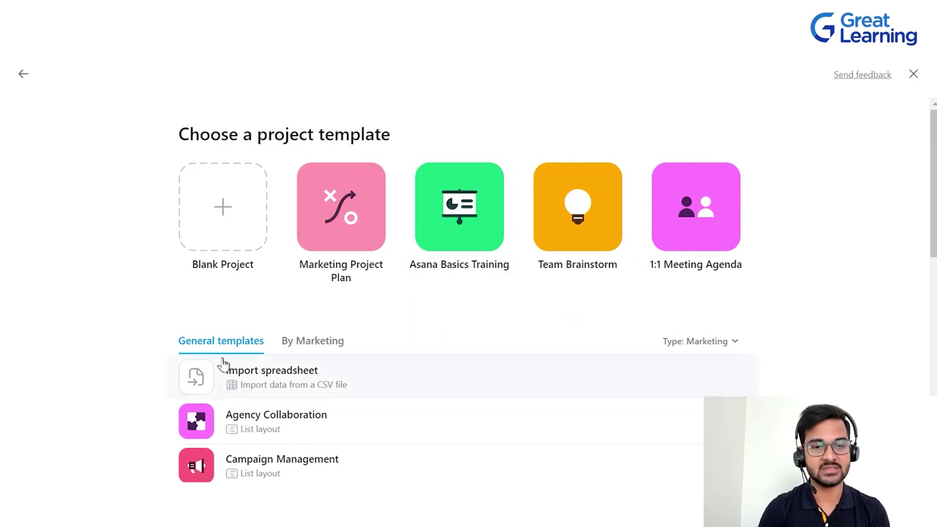
left_click(307, 348)
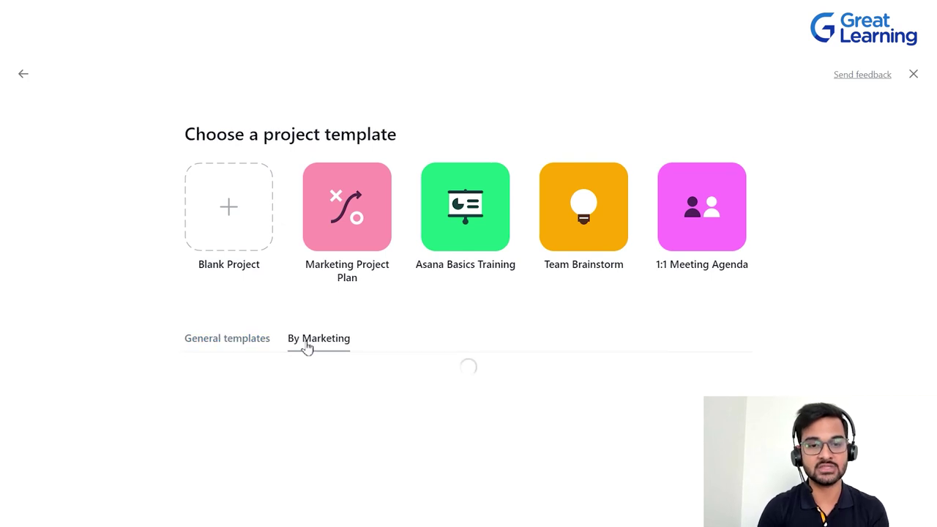
left_click(195, 349)
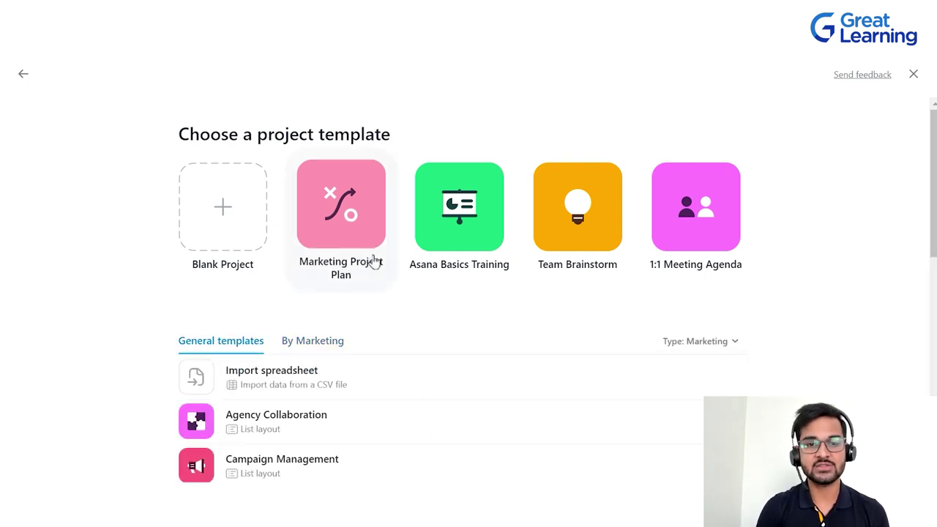
Step: Start a blank project named 'Project - 1'
left_click(222, 219)
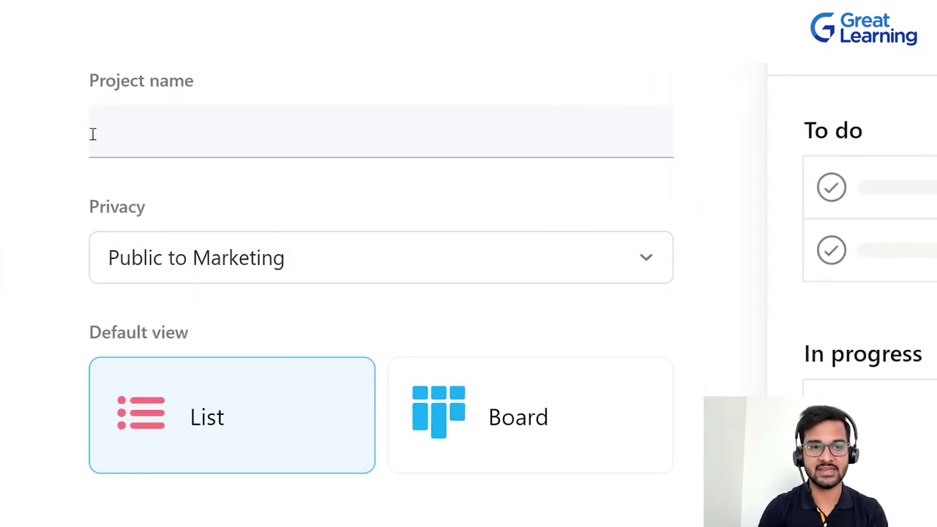
type("Projec ")
type("- 1")
left_click(158, 132)
type("t")
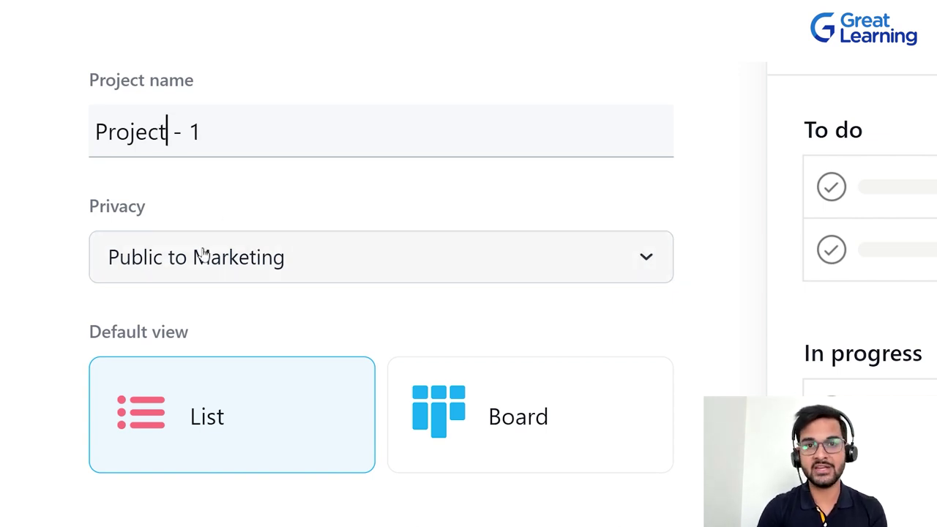
Step: Make the project private to project members, keep List as default view, and create it
left_click(256, 264)
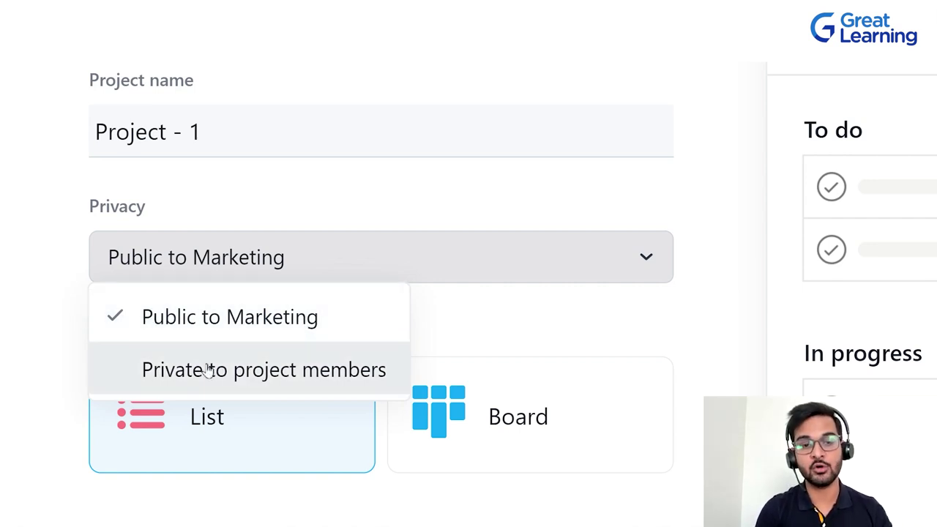
left_click(258, 370)
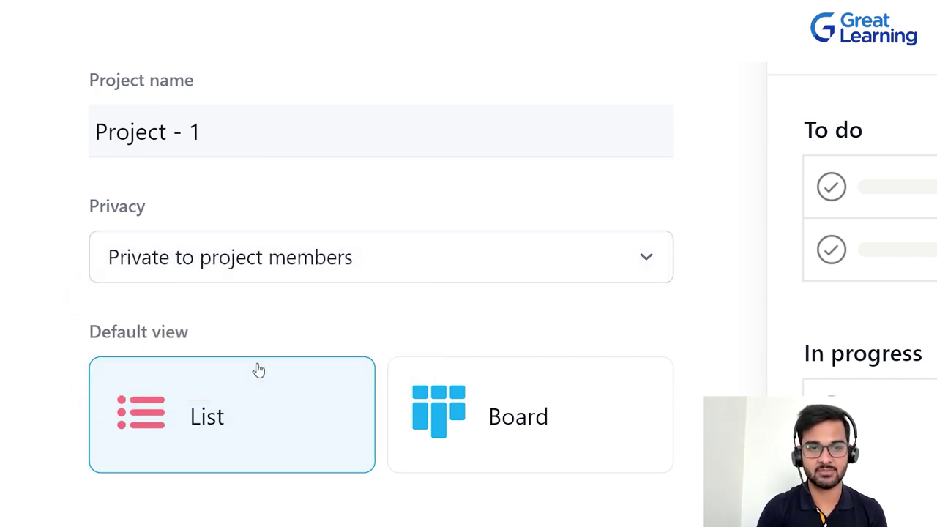
scroll(257, 370, "down", 1)
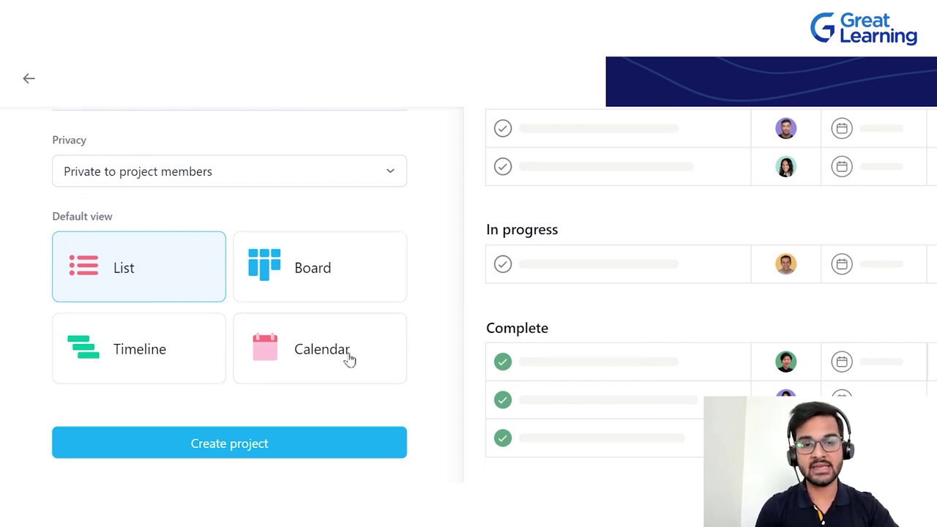
left_click(321, 284)
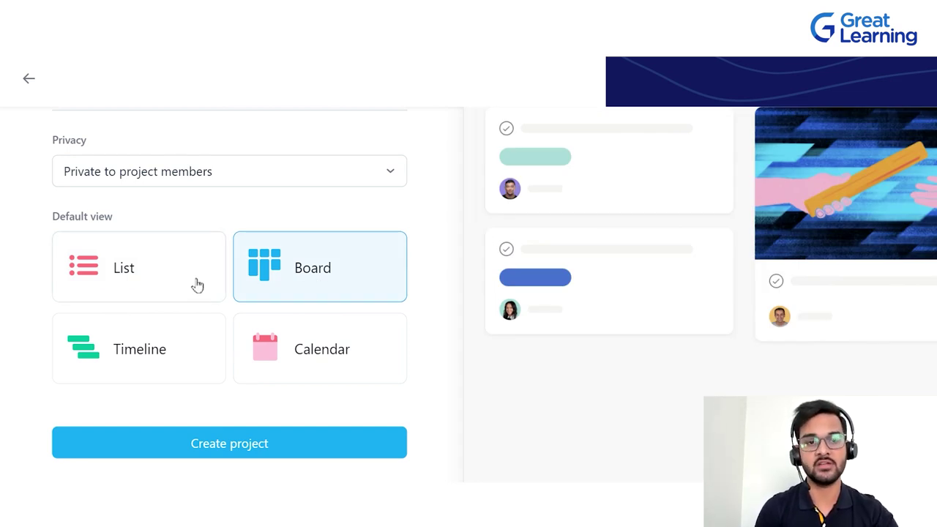
left_click(151, 273)
scroll(150, 272, "up", 1)
scroll(151, 273, "down", 1)
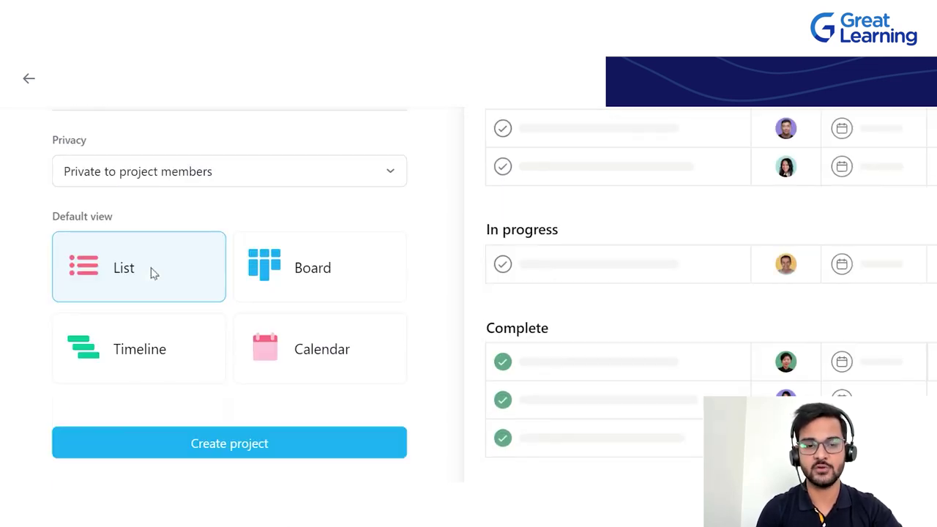
left_click(247, 447)
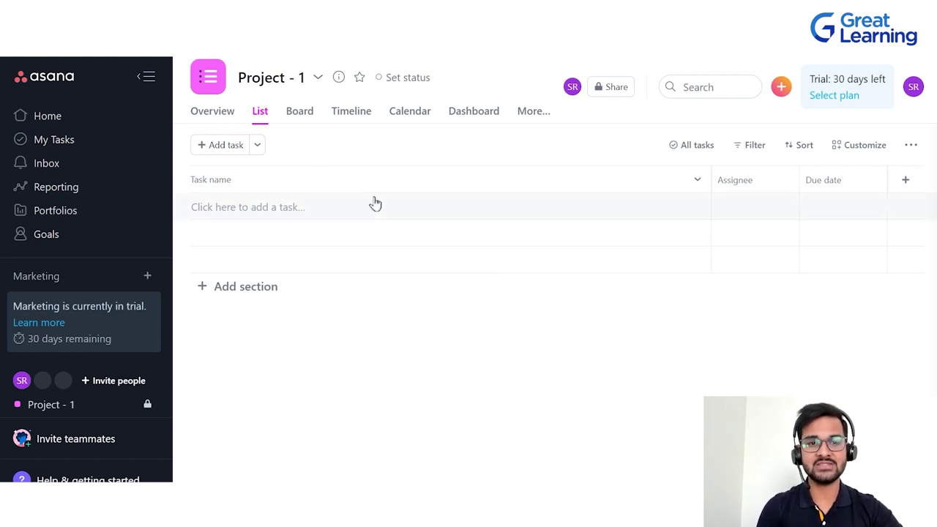
Step: Open Project - 1's Overview and write 'Welcome to Project -1!' under How we'll collaborate
left_click(206, 123)
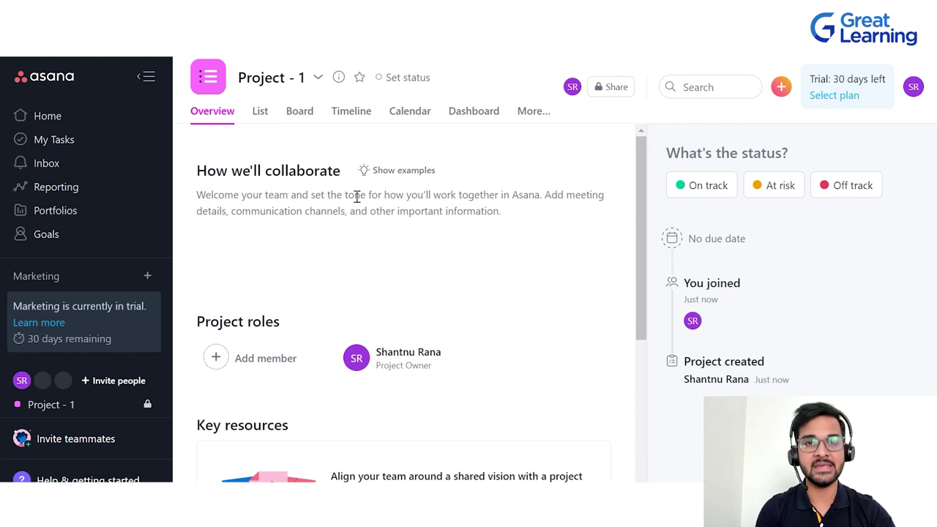
left_click(296, 195)
type("W")
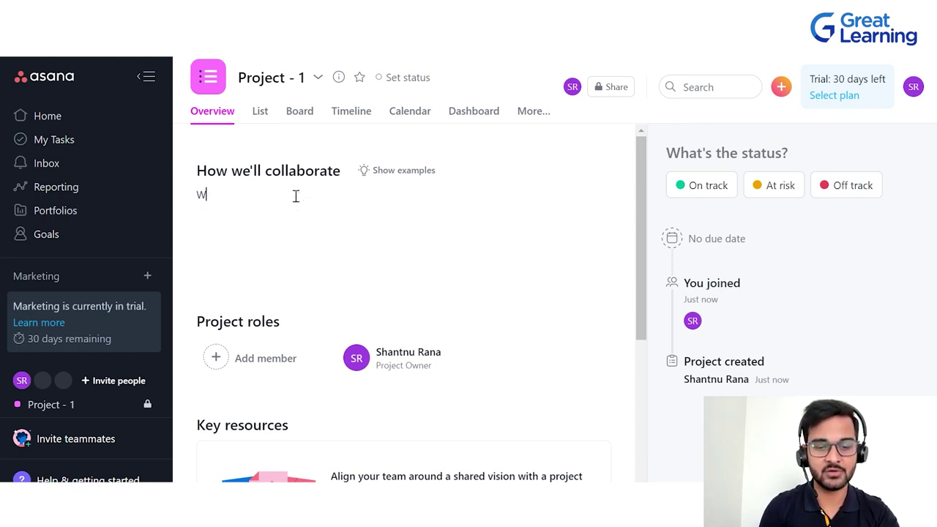
type("elcome to ")
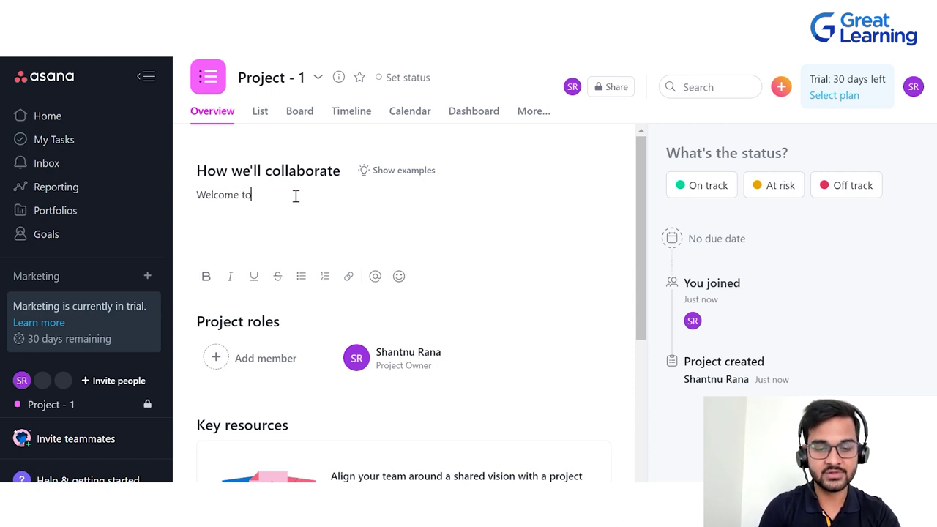
type("Projec")
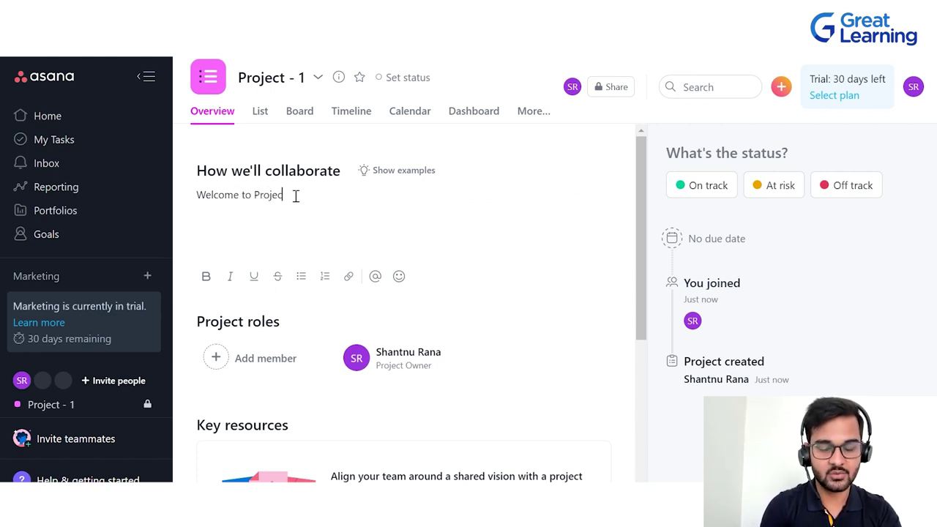
type("t -1!")
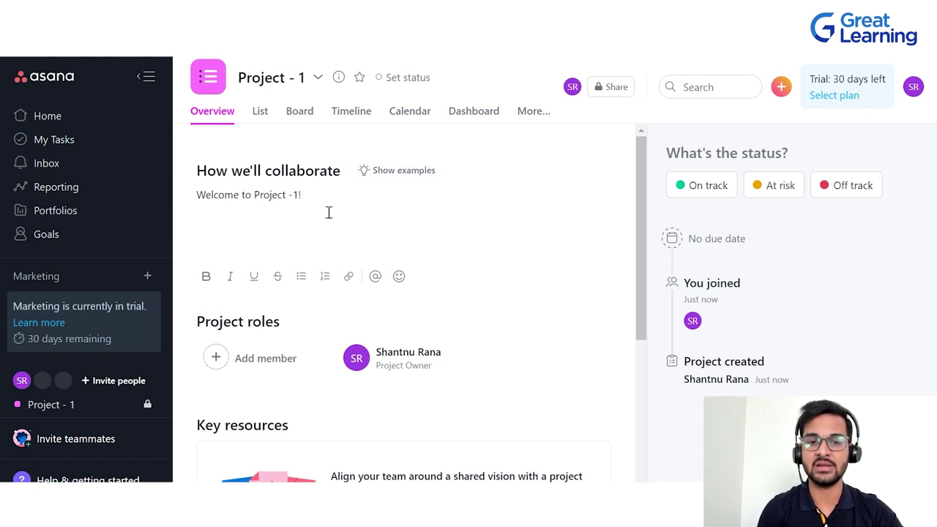
Step: Scroll down the Overview and bring up the Key resources link and file attachment options
scroll(222, 293, "down", 1)
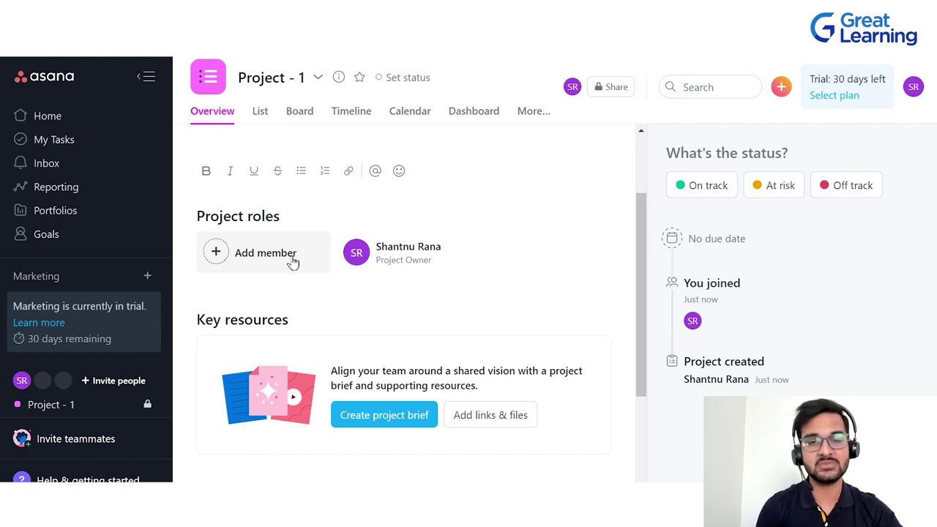
scroll(291, 261, "down", 2)
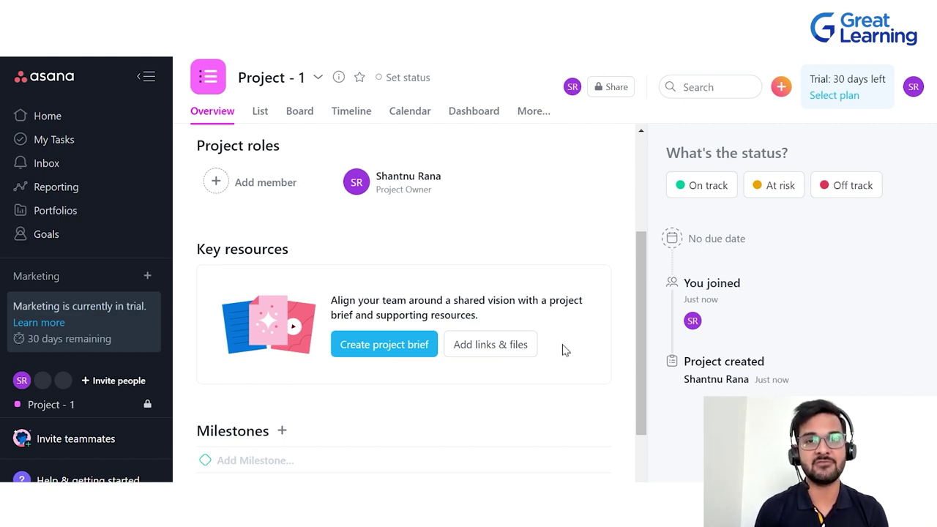
left_click(501, 342)
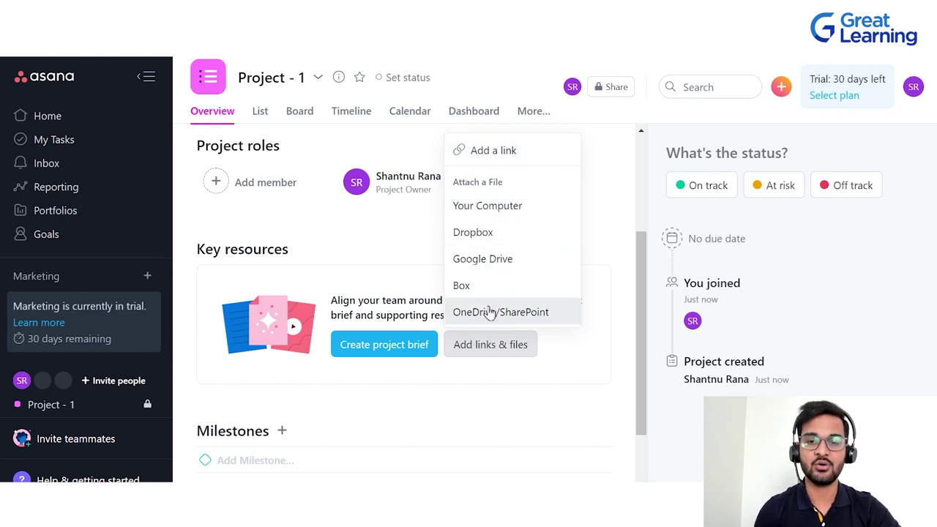
left_click(484, 396)
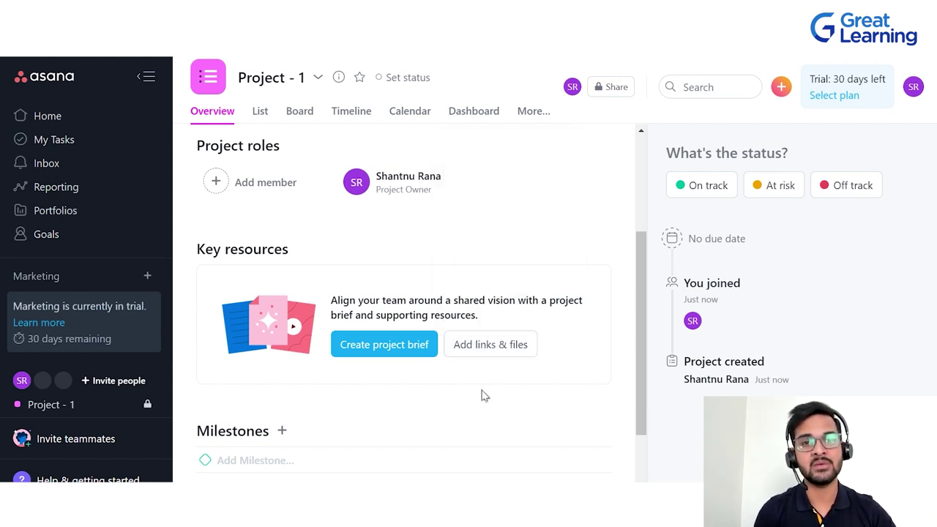
Step: Create a project brief with Executive summary, Background, Problem statement and Proposed solution sections
left_click(415, 349)
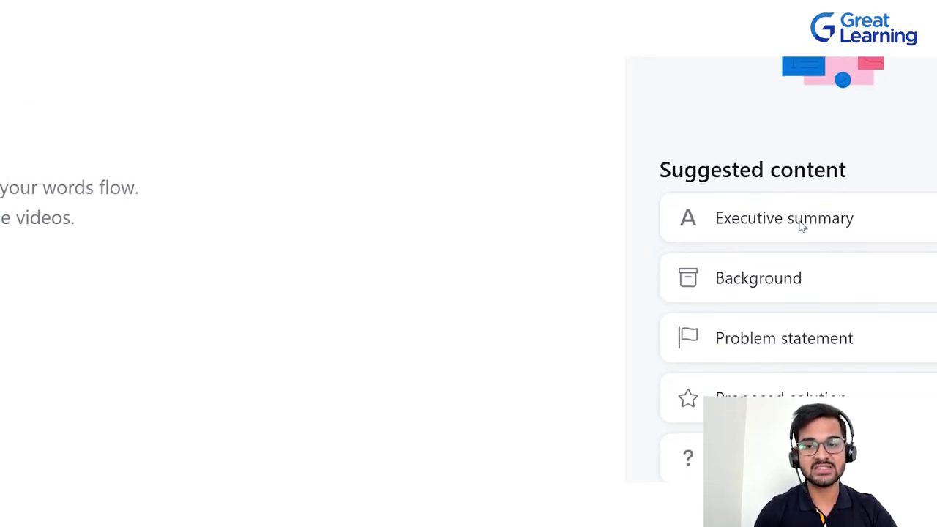
scroll(800, 224, "down", 1)
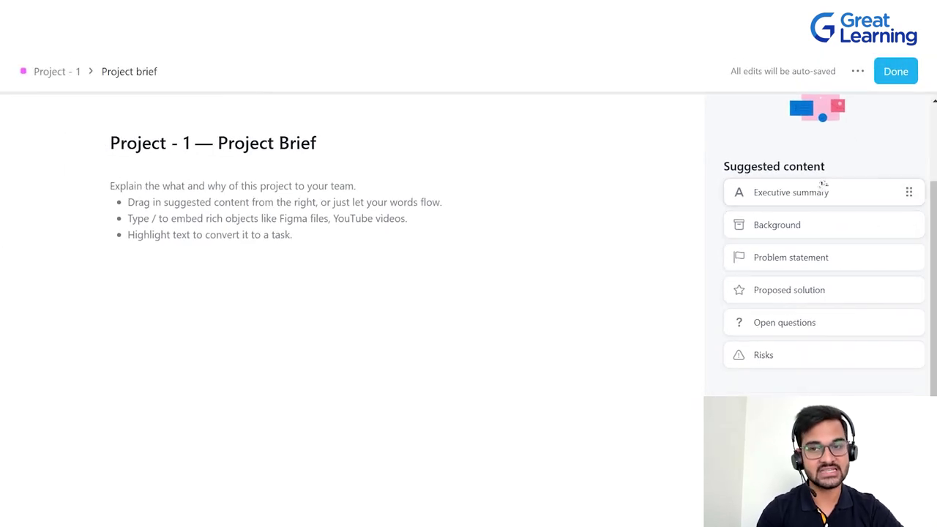
left_click_drag(840, 189, 259, 209)
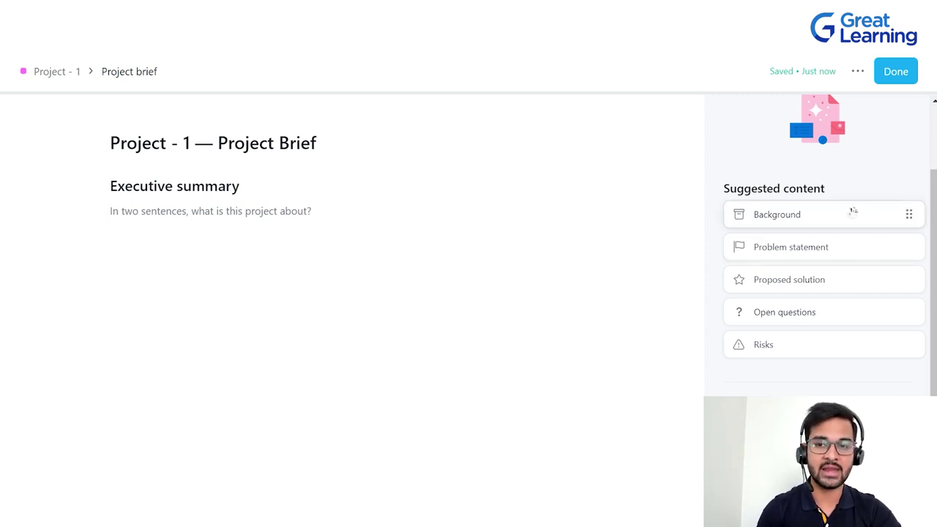
left_click_drag(858, 210, 212, 246)
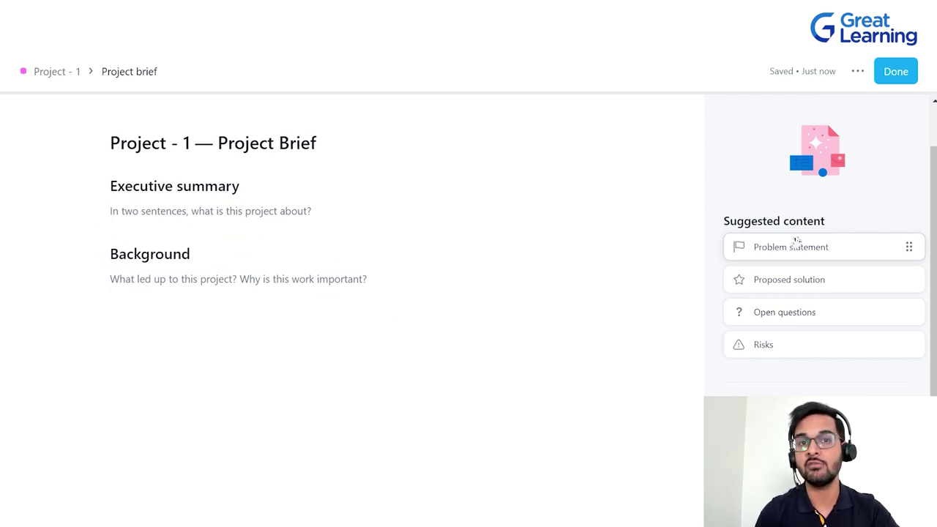
left_click_drag(795, 241, 163, 314)
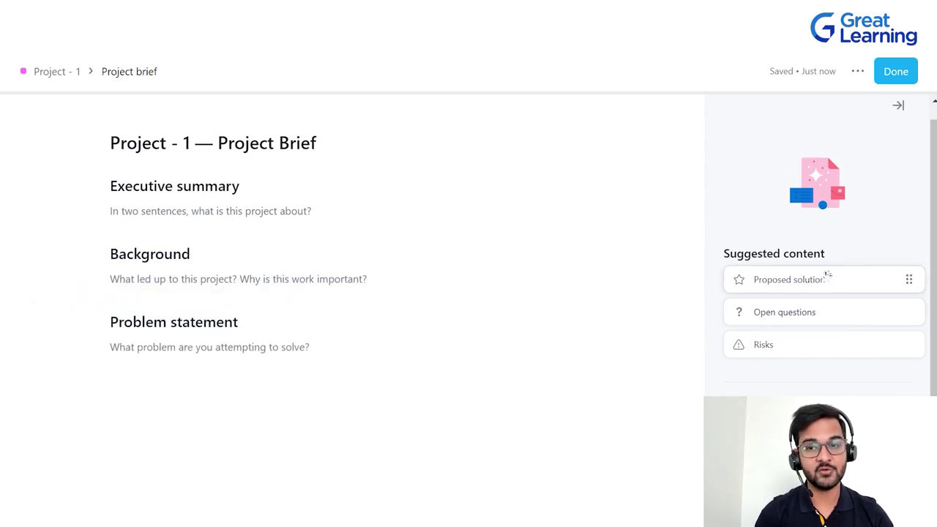
left_click_drag(828, 275, 198, 394)
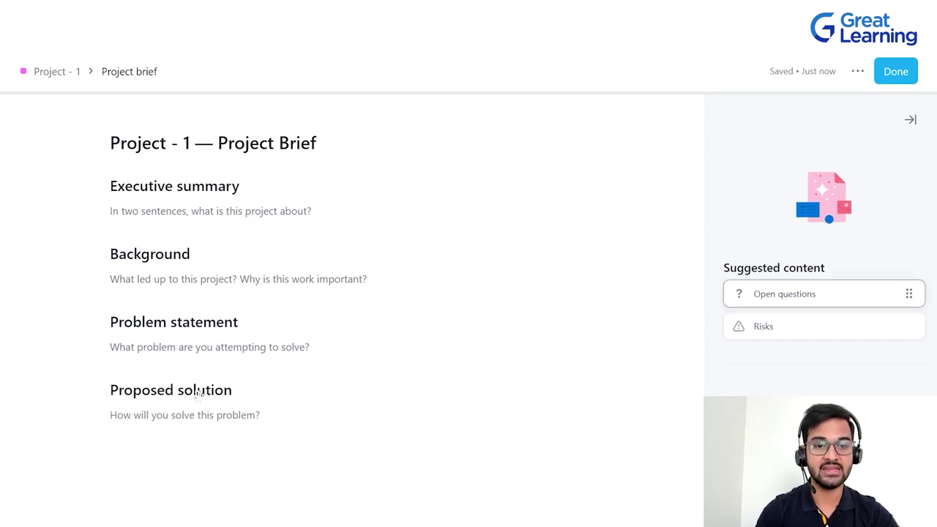
Step: Edit the brief's executive summary and title, then return to the Overview
left_click(169, 209)
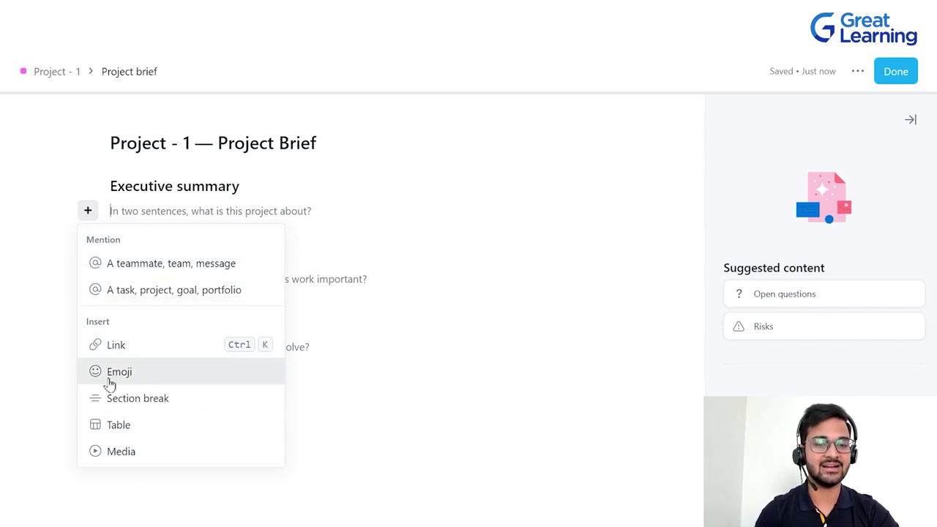
left_click(335, 232)
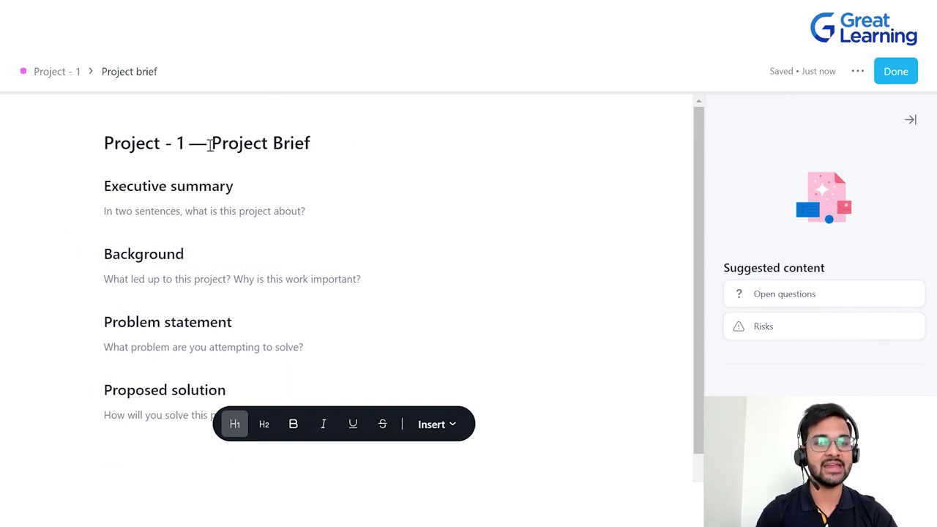
left_click(326, 147)
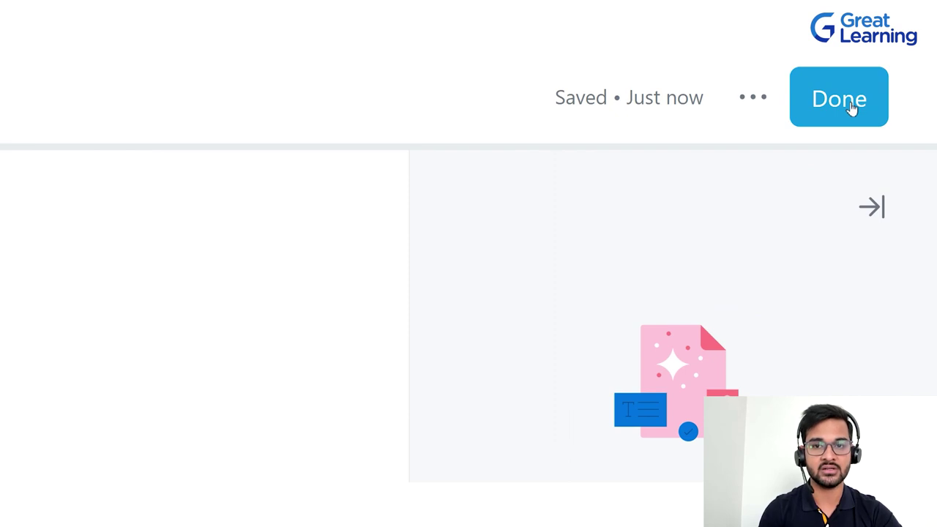
left_click(851, 108)
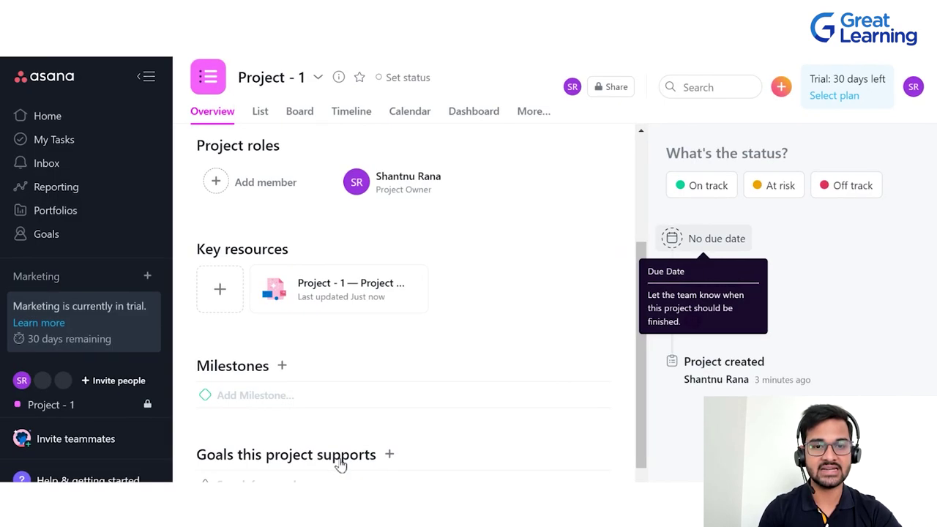
Step: Review the Overview sections, including the brief under Key resources, then go to the List view
scroll(284, 421, "down", 1)
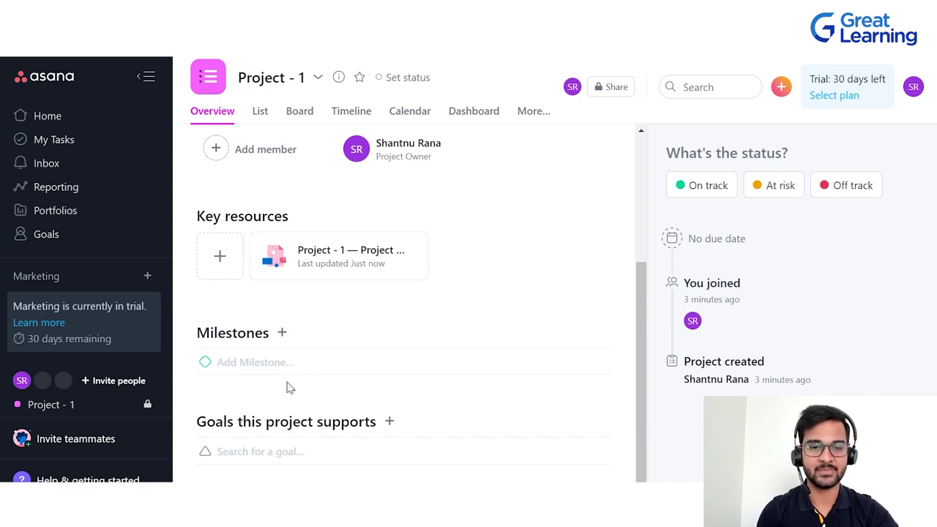
mouse_move(356, 342)
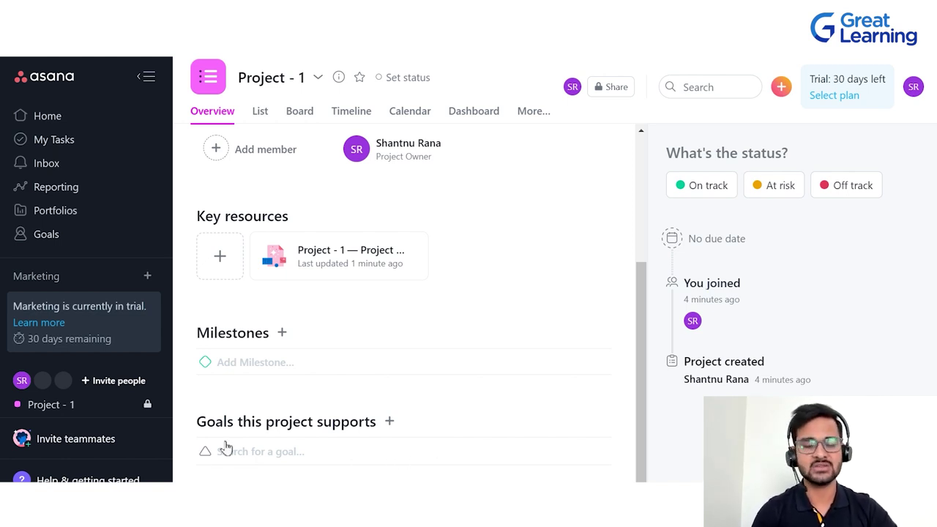
scroll(380, 302, "up", 1)
scroll(381, 302, "up", 2)
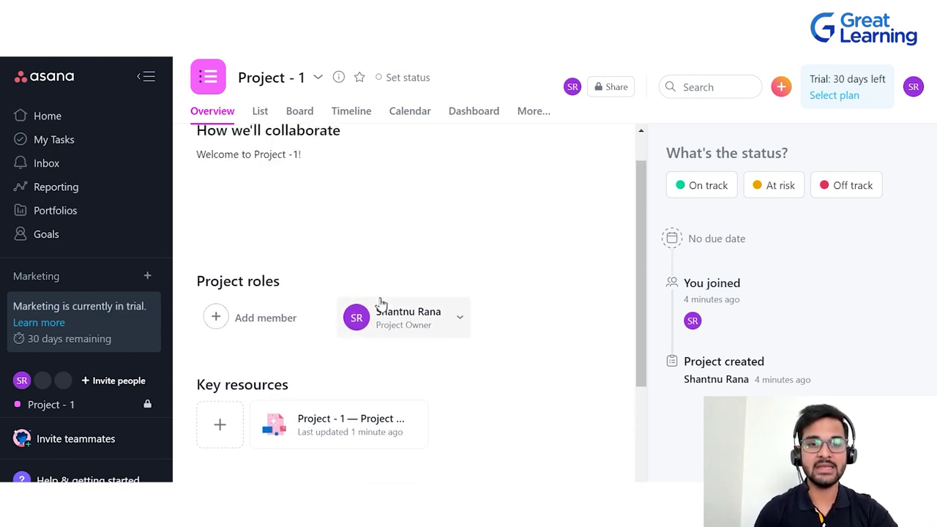
scroll(378, 212, "up", 1)
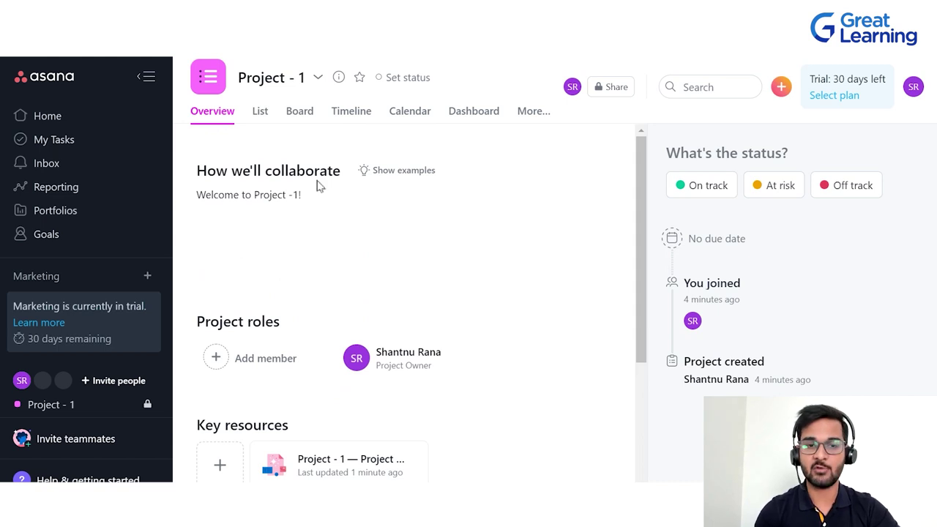
scroll(337, 260, "down", 3)
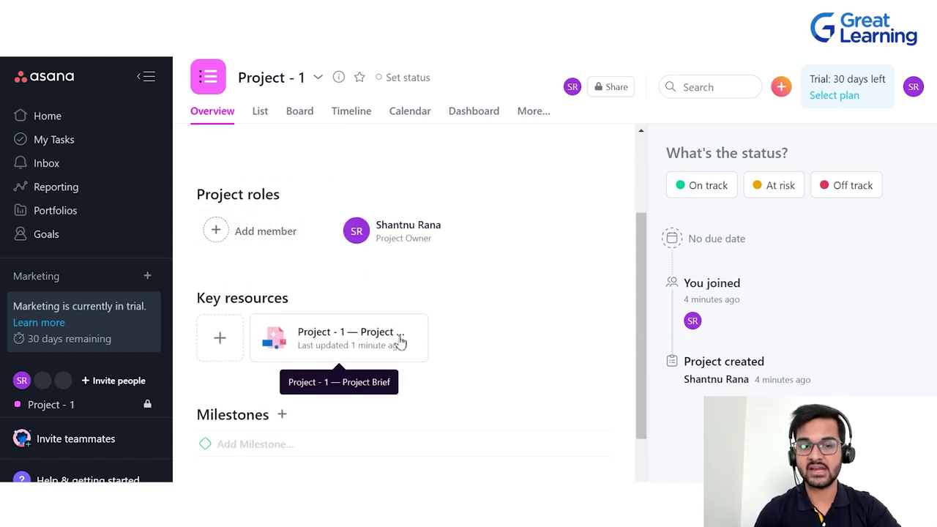
scroll(515, 396, "down", 2)
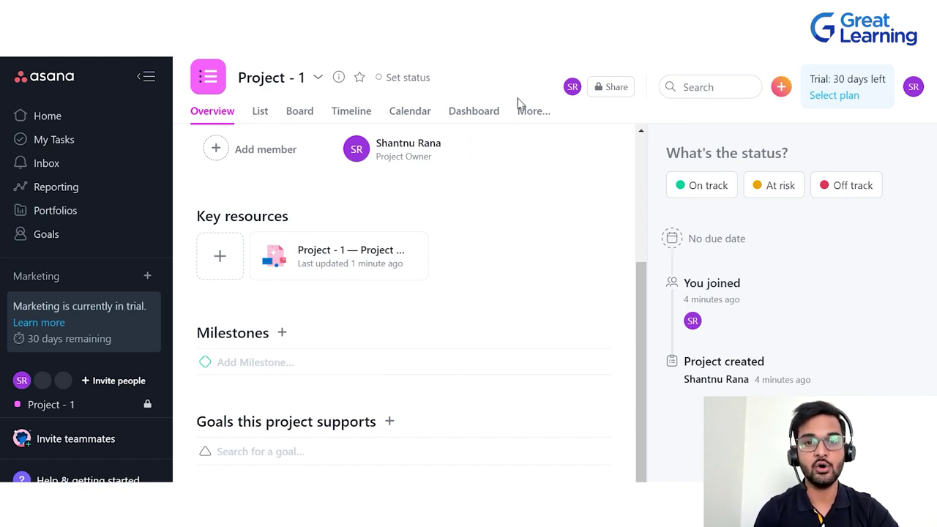
left_click(263, 119)
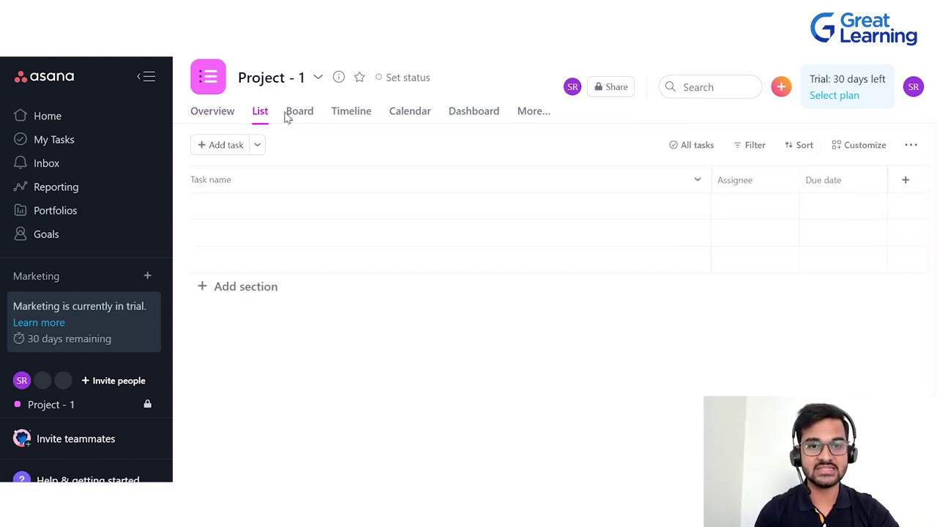
Step: Preview the Board, Timeline, Calendar, Dashboard and More views, then return to the empty List
left_click(303, 116)
left_click(355, 114)
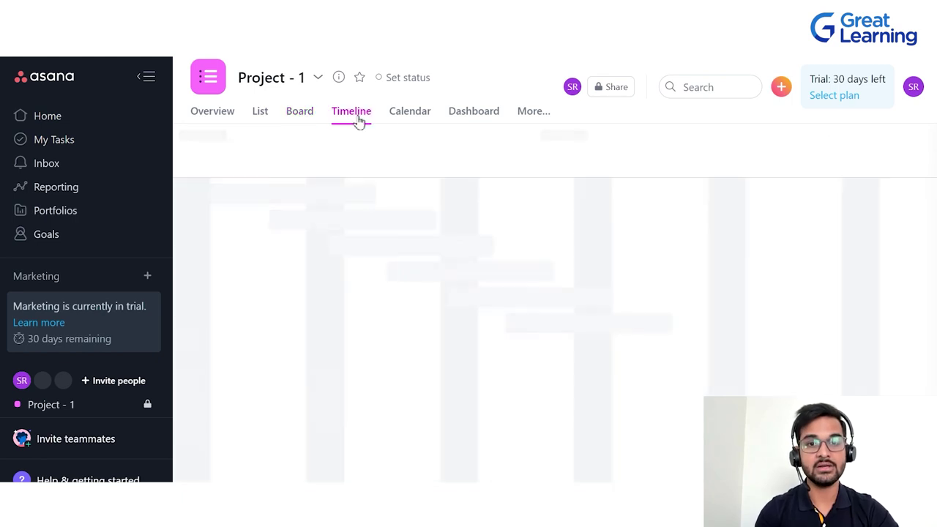
left_click(415, 118)
left_click(458, 119)
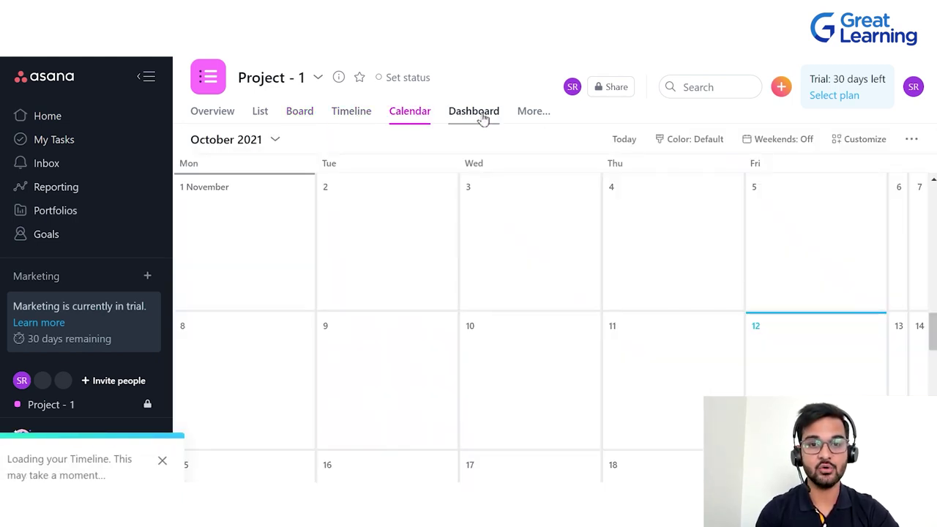
left_click(535, 115)
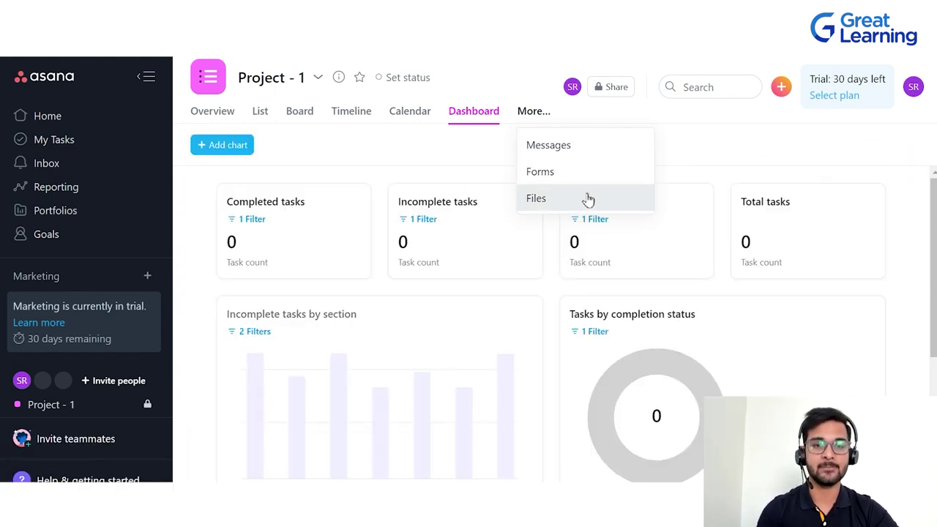
left_click(300, 143)
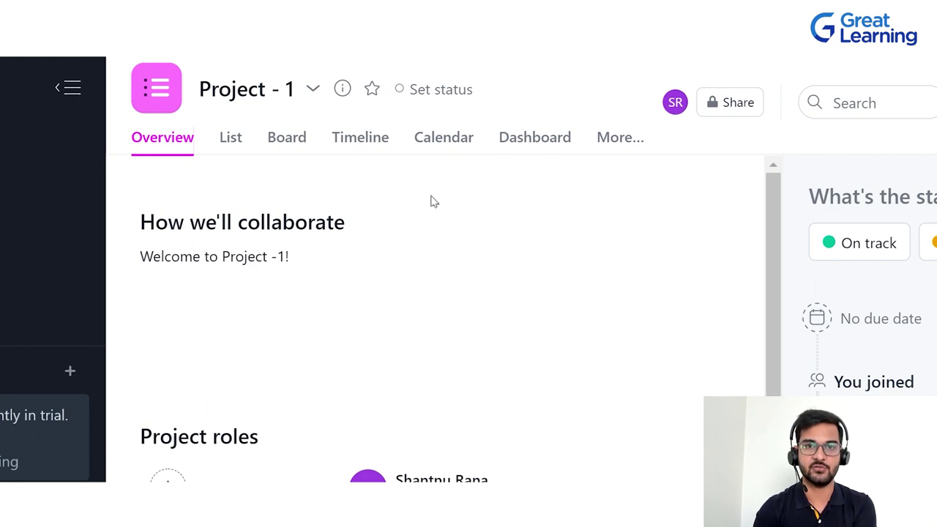
left_click(232, 139)
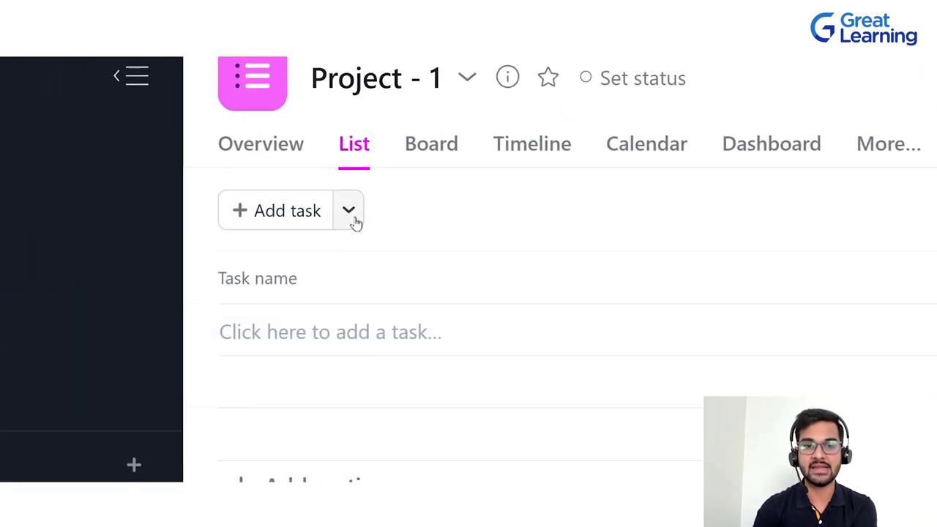
Step: Add a new, unnamed section to the task list from the Add task dropdown
left_click(354, 220)
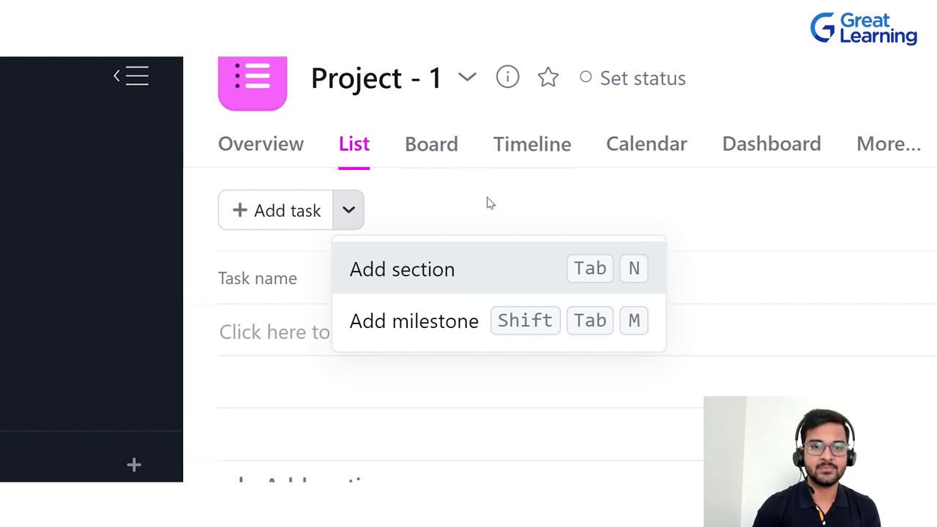
left_click(439, 283)
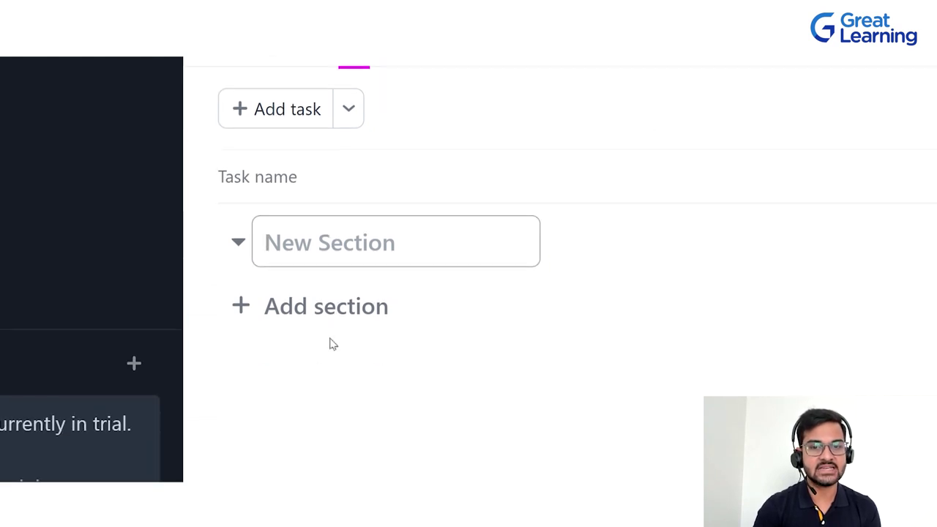
Step: Name sections 'Project Planning' and 'Project Initiation' in the task list
type("Pr")
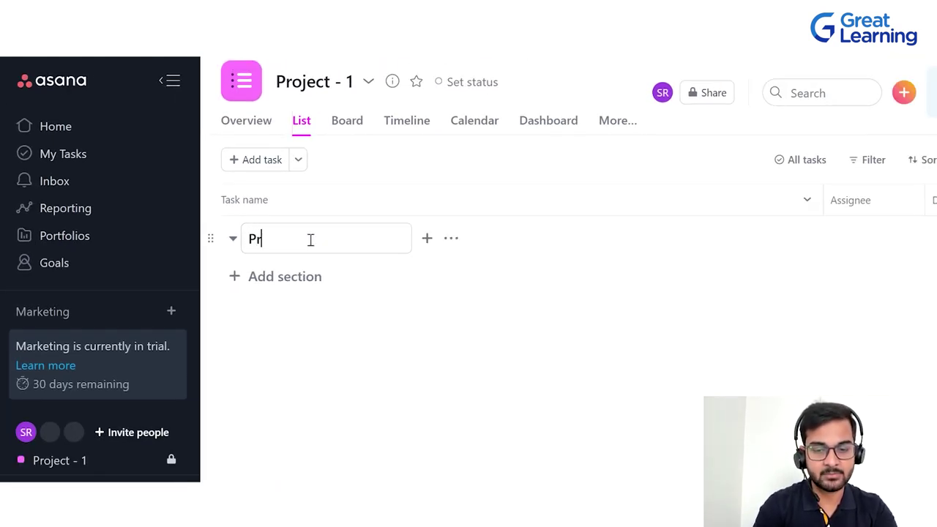
type("oject Planning")
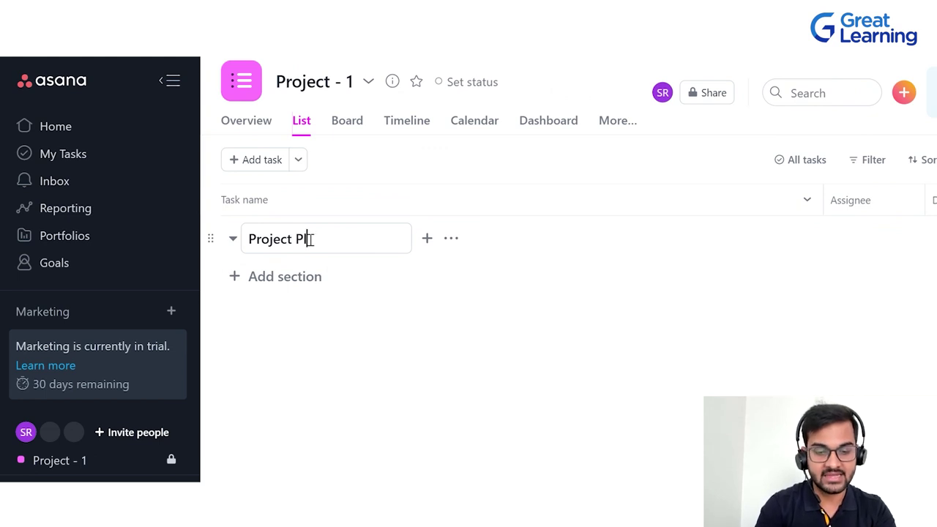
left_click(327, 354)
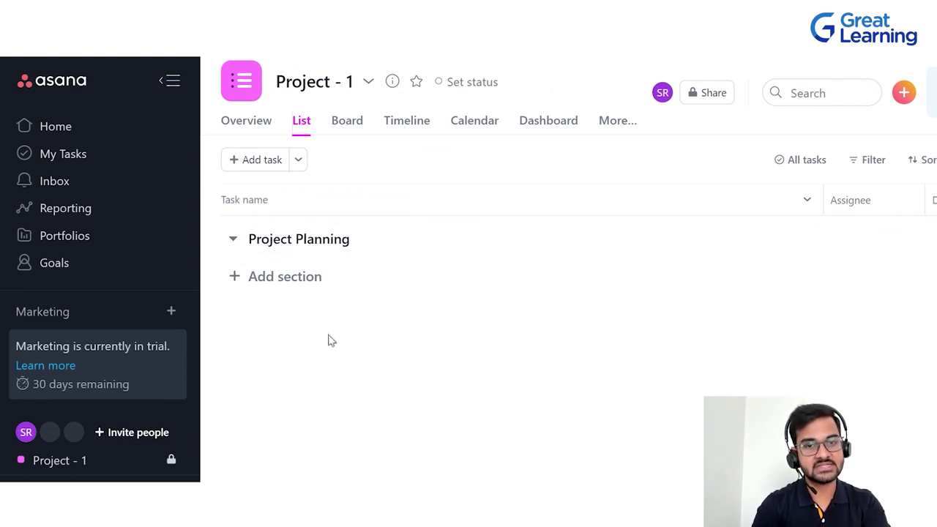
left_click(300, 282)
type("Project ")
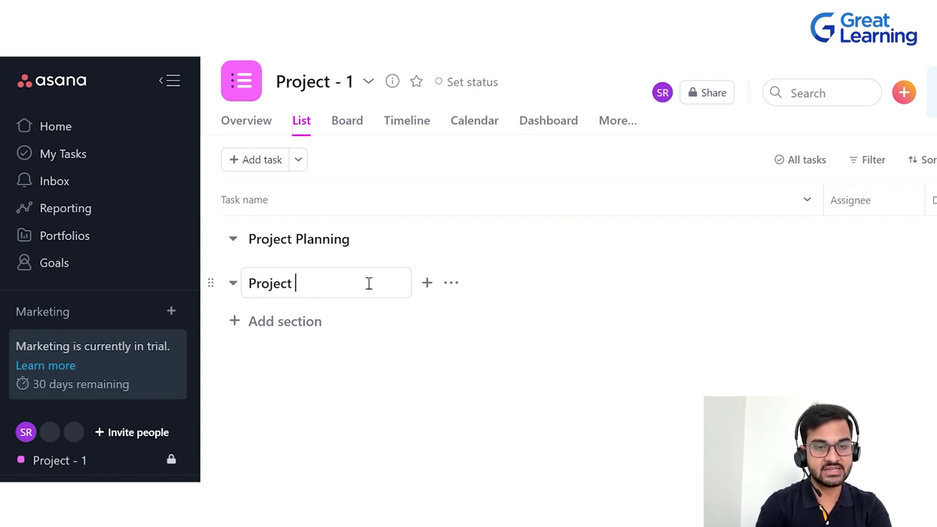
type("Initiation")
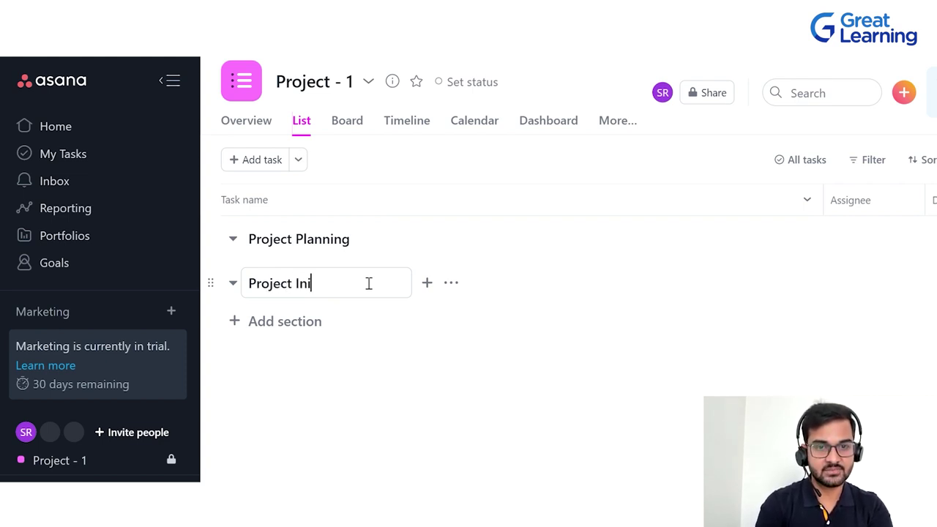
left_click(433, 416)
Step: Add a 'Project Closing' section and drag Project Initiation above Project Planning
left_click(301, 331)
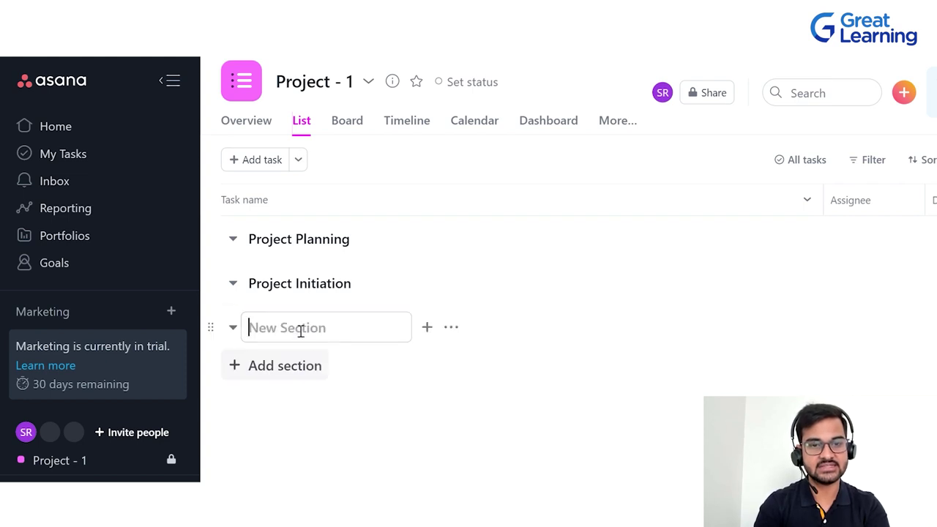
type("Projec")
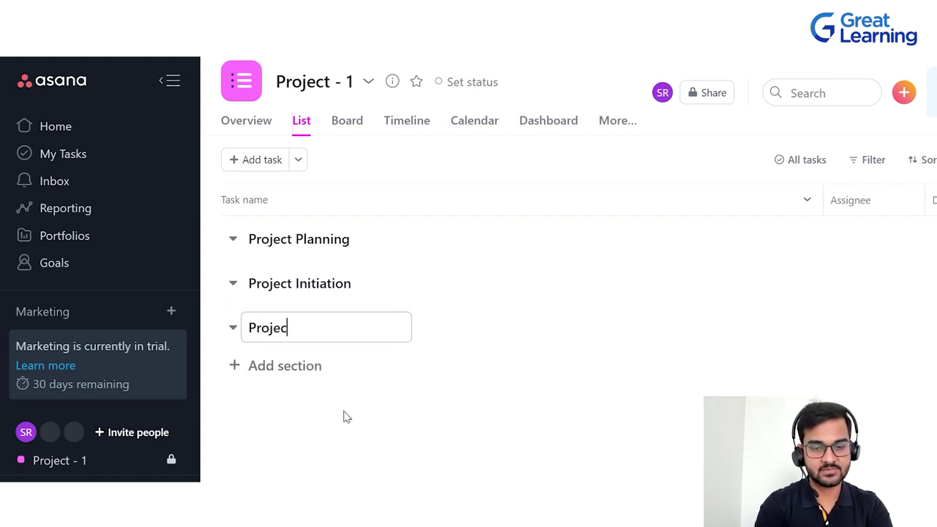
type("t Closing")
left_click(419, 438)
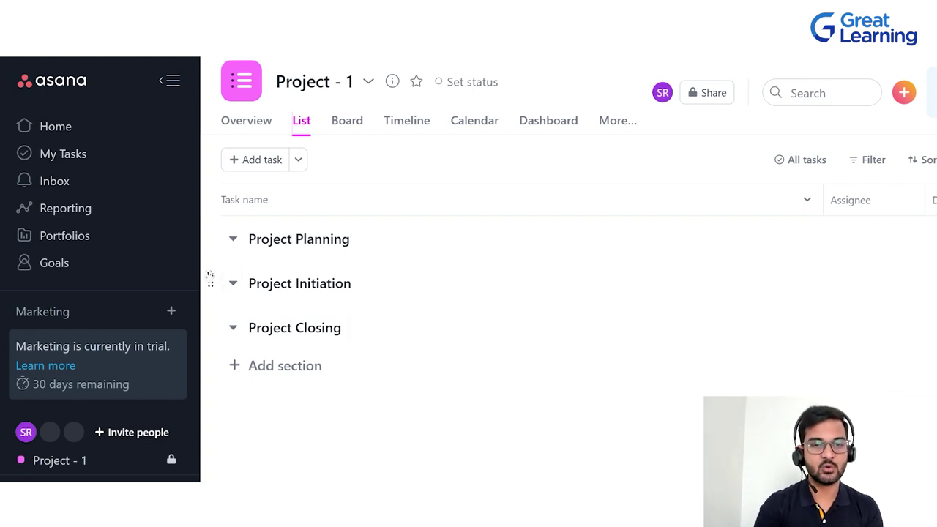
left_click_drag(211, 271, 210, 240)
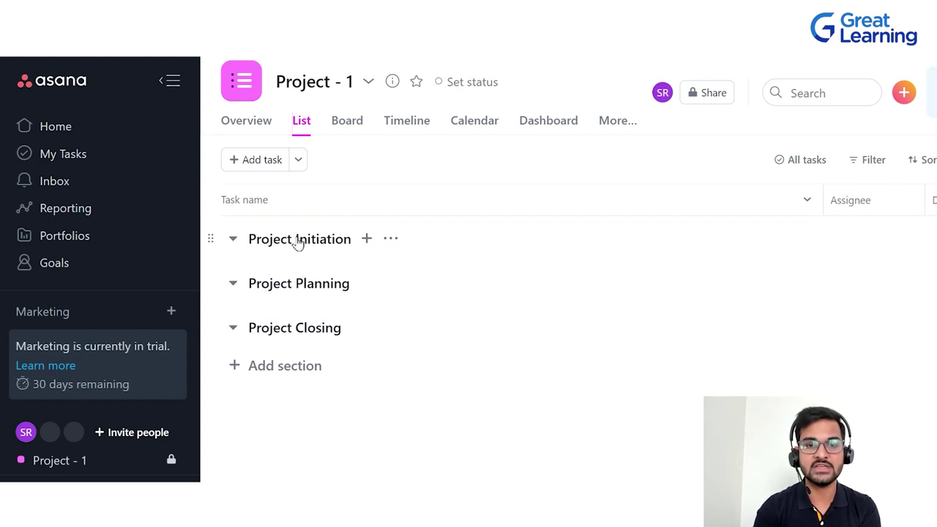
Step: Start a new blank task under the Project Initiation section
left_click(367, 240)
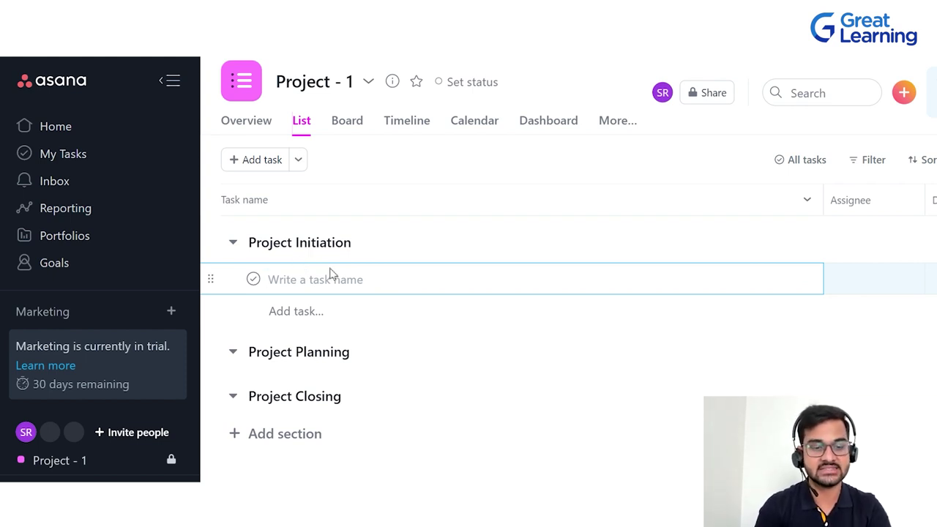
Step: Add tasks 'Assign Project Sponsor', 'Assign Project Manager' and 'Identify Stakeholders' under Project Initiation
type("Assign Project")
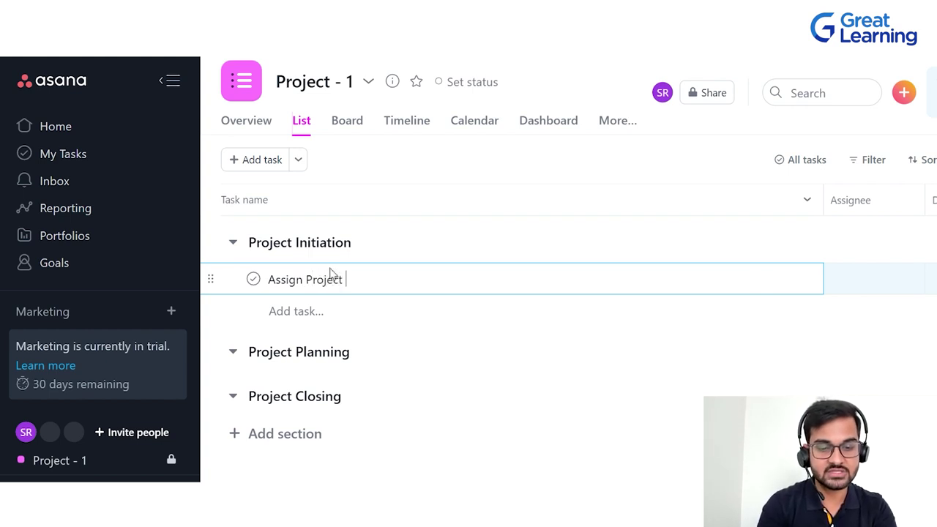
type(" Sponsor")
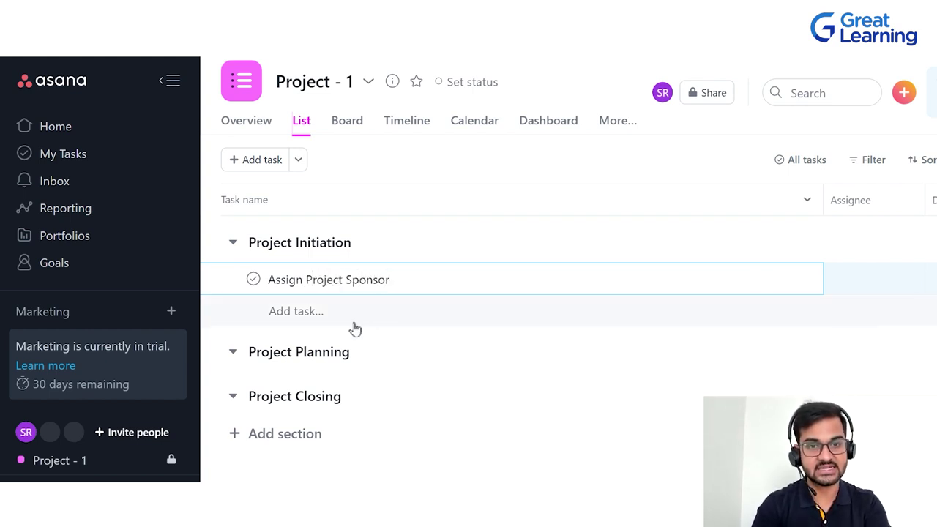
left_click(315, 314)
type("A")
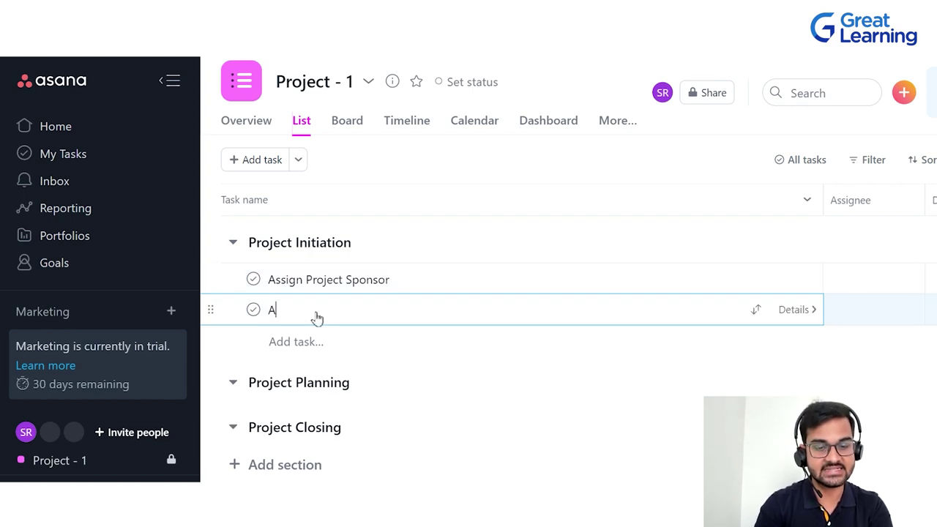
type("ssign Project Mana")
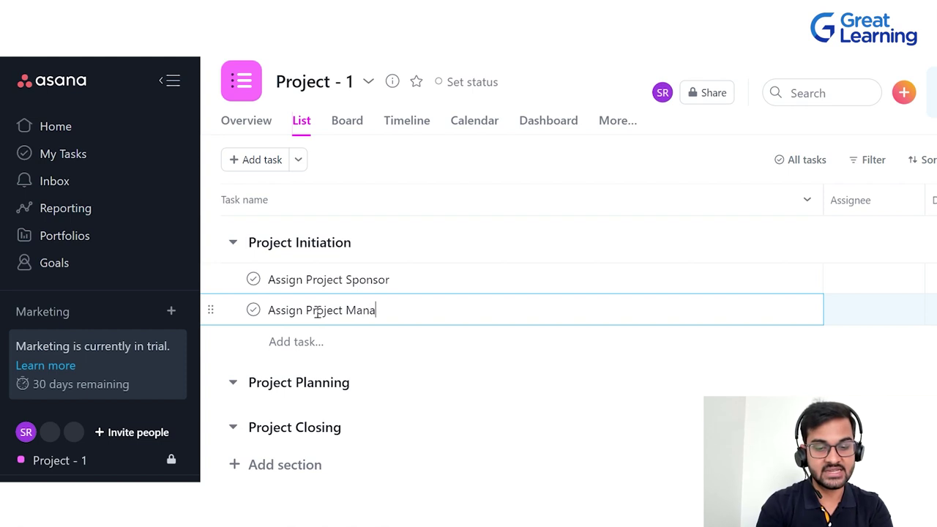
type("ger")
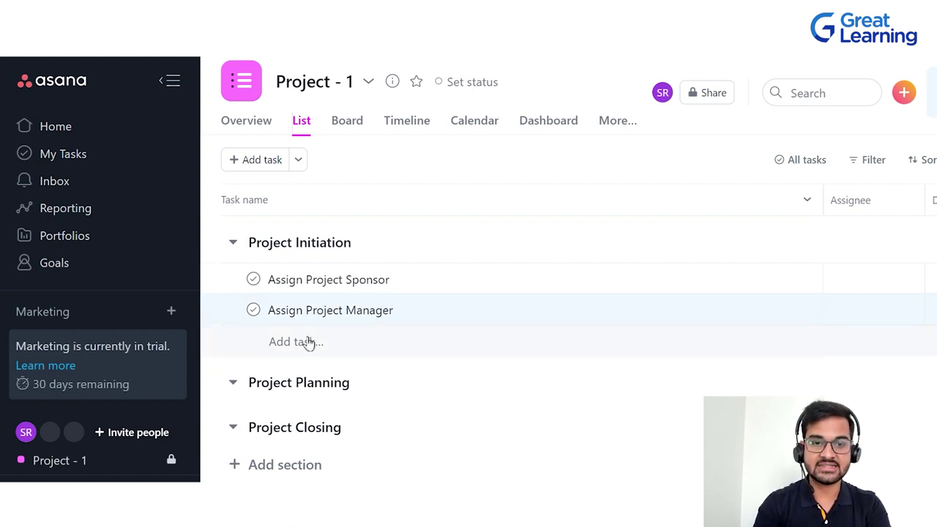
left_click(310, 342)
type("Meeti")
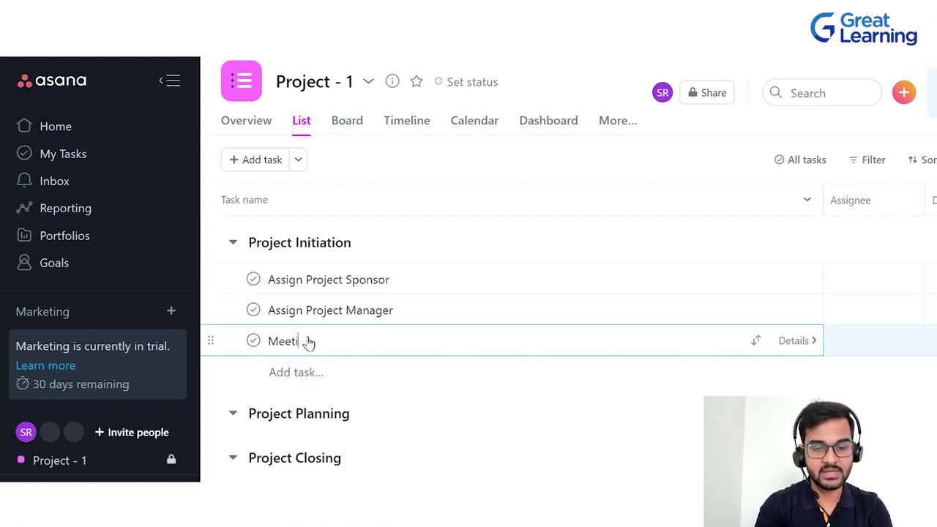
type("ng")
key("BackSpace")
key("BackSpace")
key("BackSpace")
key("BackSpace")
key("BackSpace")
key("BackSpace")
key("BackSpace")
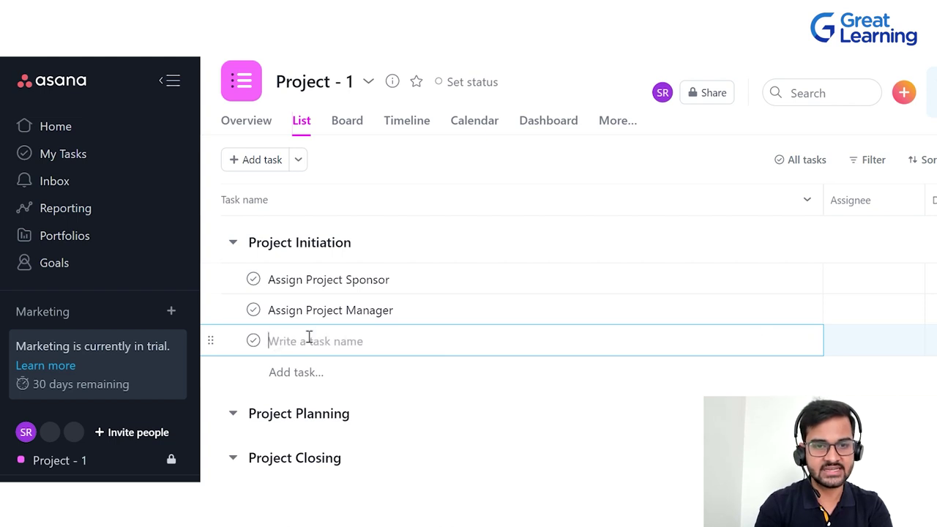
type("Identi")
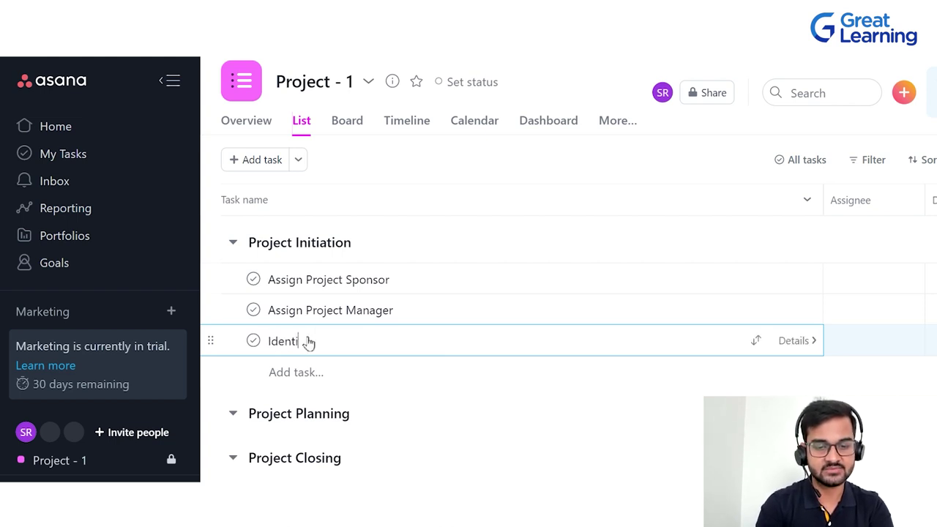
type("fy Stake")
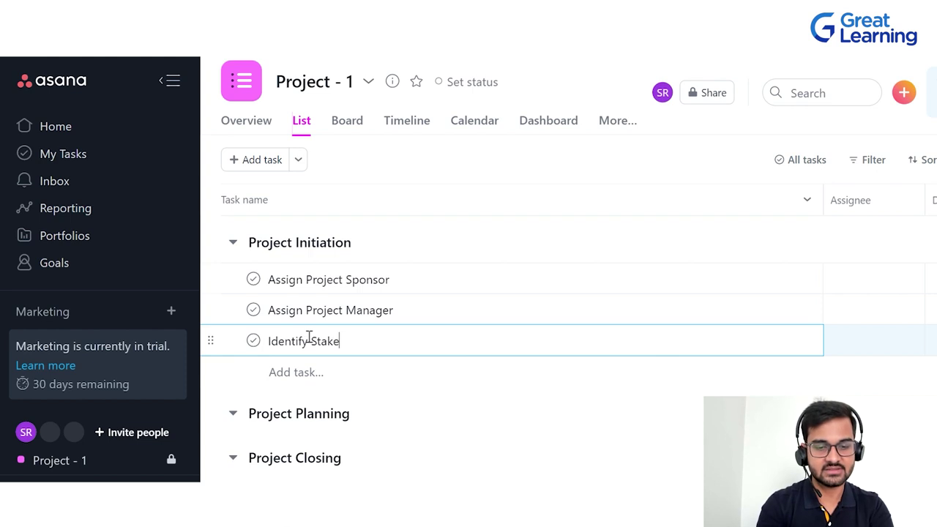
type("holders")
key("Escape")
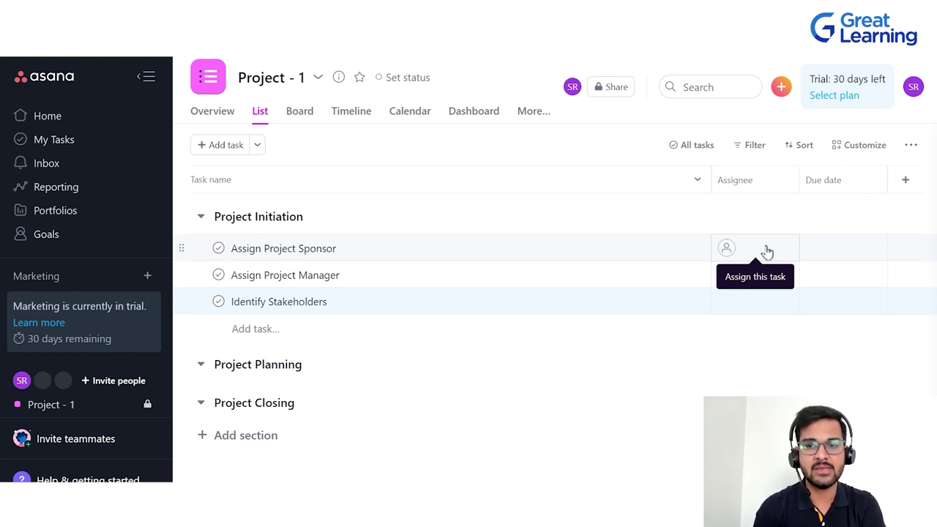
Step: Set due dates: Assign Project Sponsor 14 Nov, Assign Project Manager 26 Nov, Identify Stakeholders 27 Nov
left_click(830, 248)
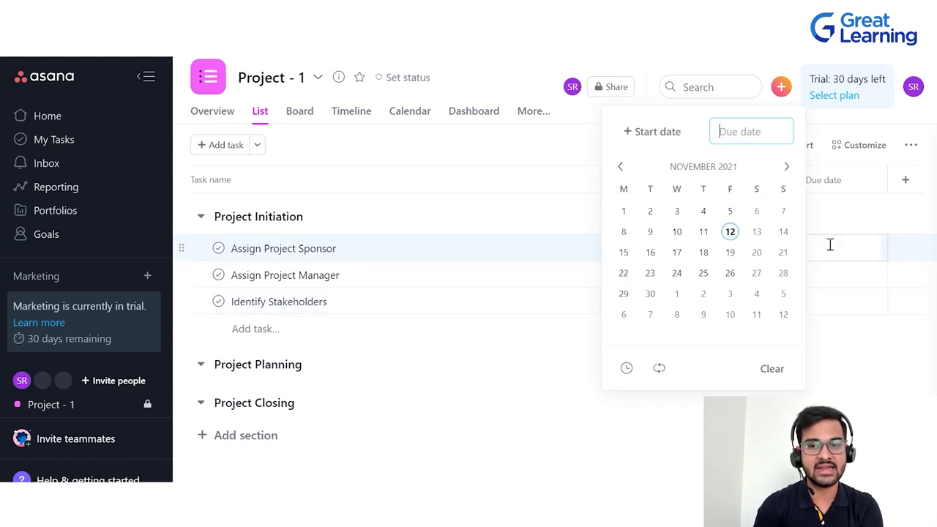
left_click(783, 233)
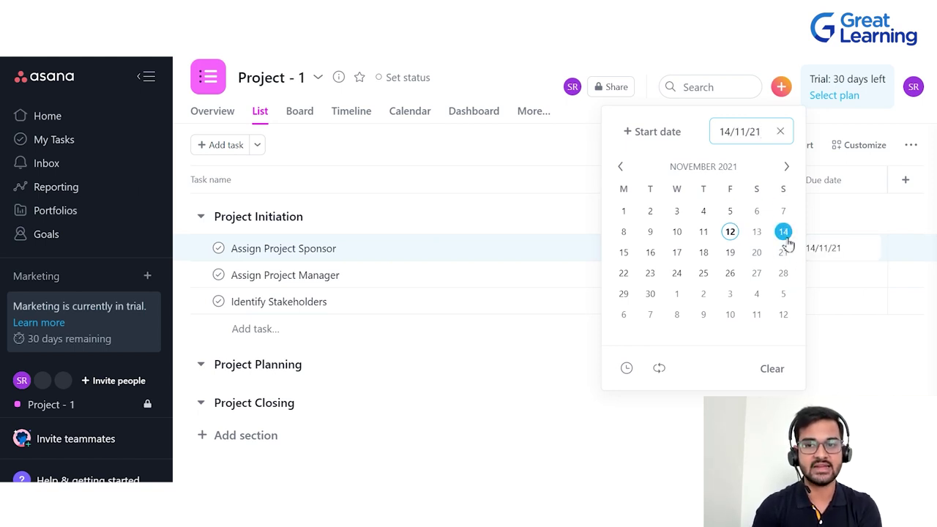
left_click(826, 380)
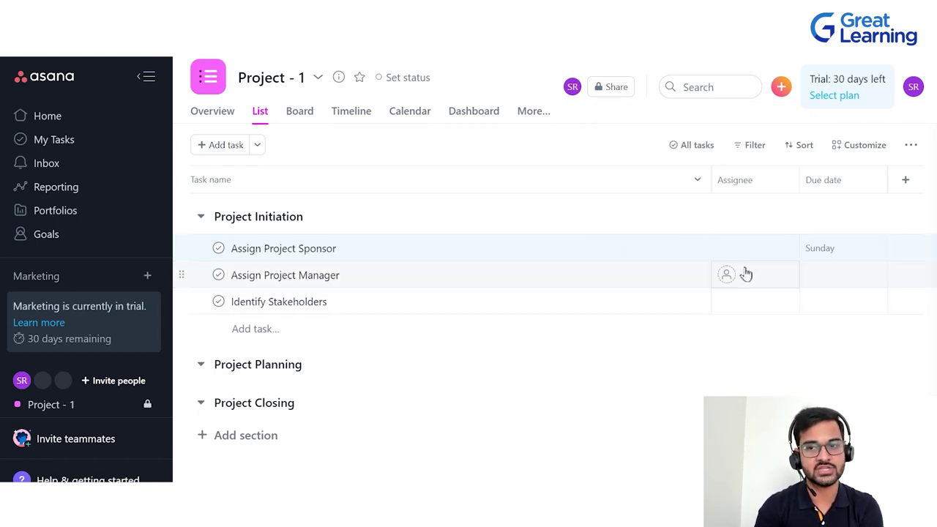
left_click(827, 282)
left_click(730, 301)
left_click(842, 307)
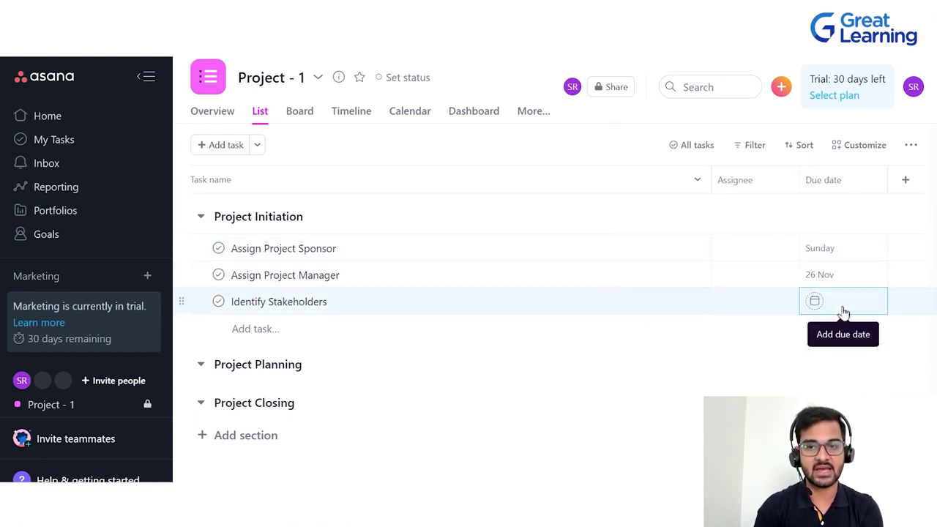
left_click(842, 308)
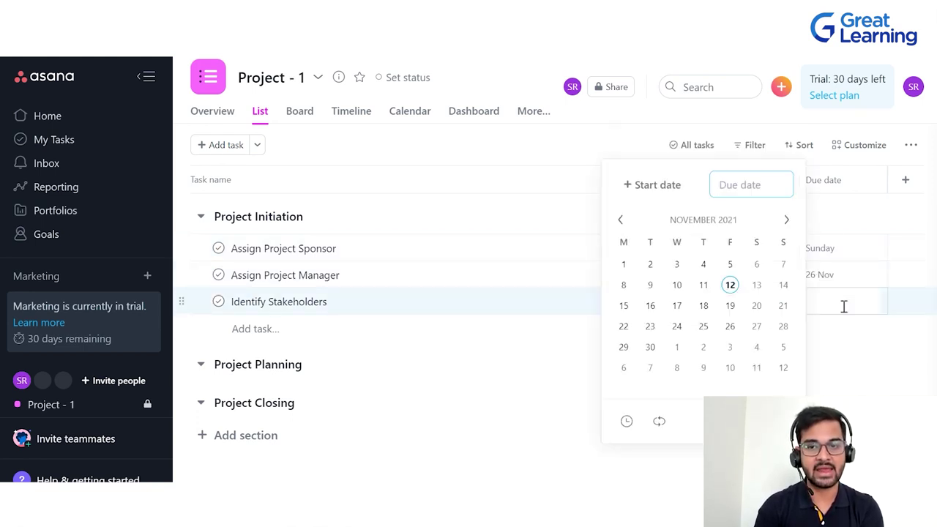
left_click(757, 326)
left_click(868, 363)
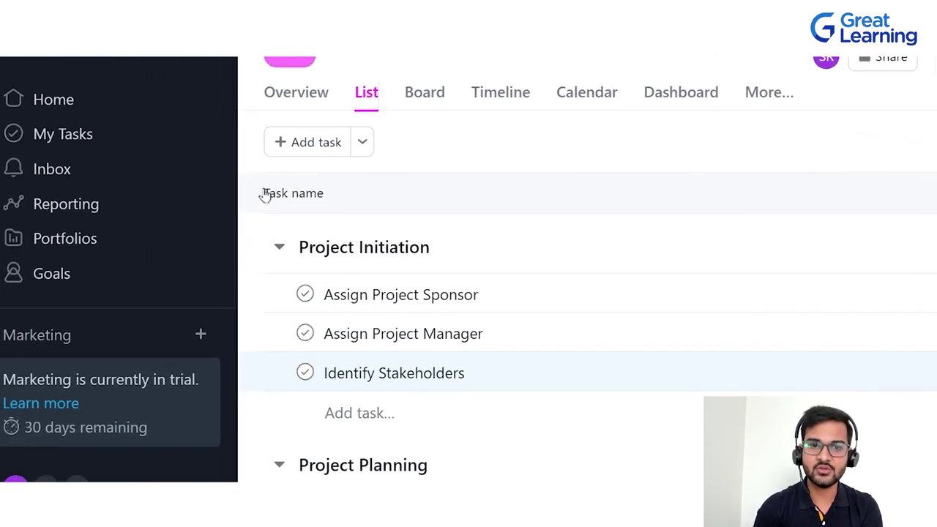
Step: Add a 'Project Initiation Phase Completed' milestone under Project Initiation
left_click(365, 143)
left_click(419, 220)
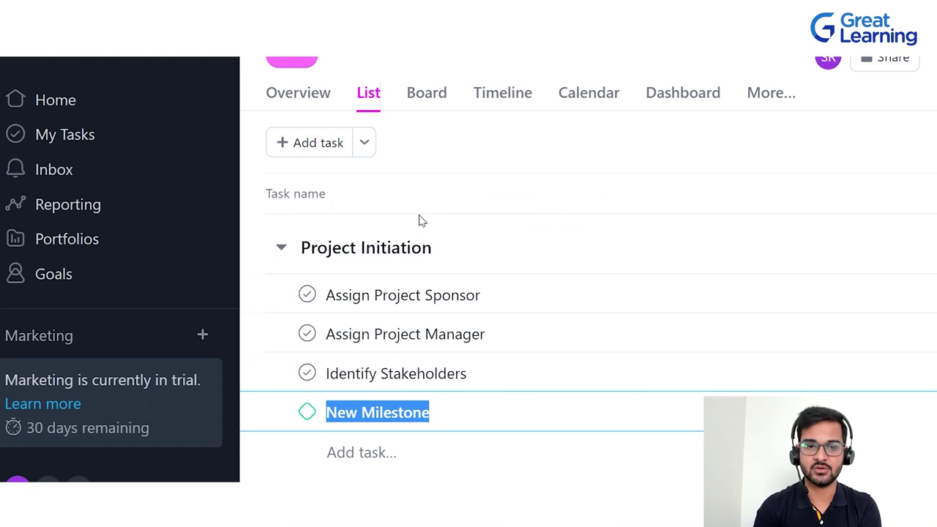
key("BackSpace")
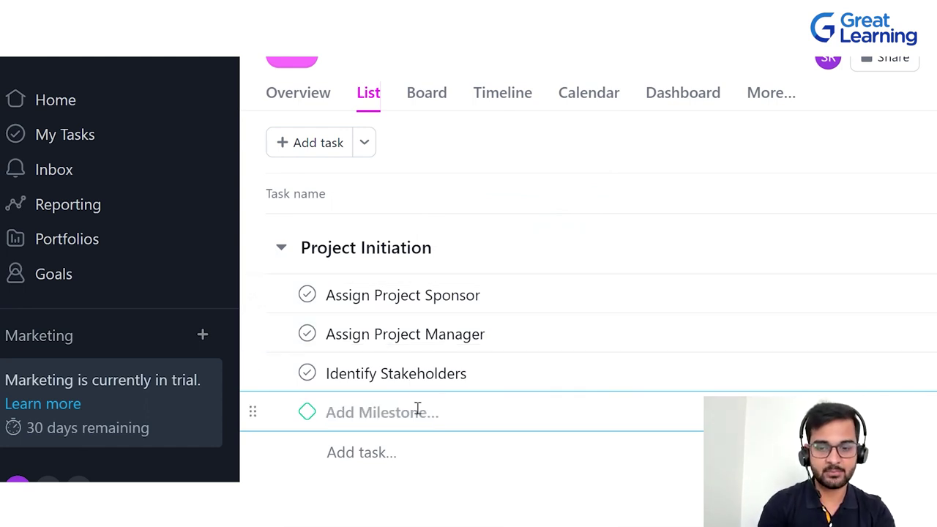
type("Project Initiation Phase Completed")
left_click(542, 475)
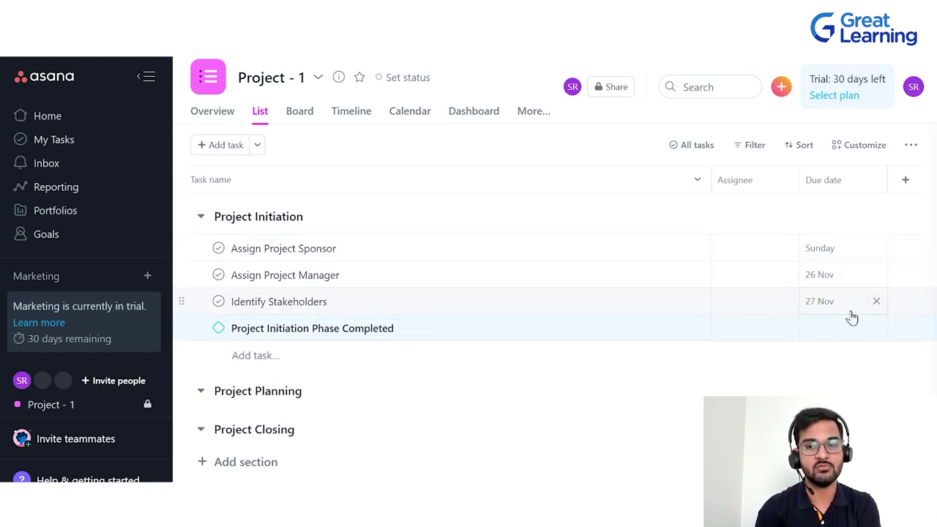
Step: Set the milestone's due date to 27 November and open the project Overview
left_click(819, 328)
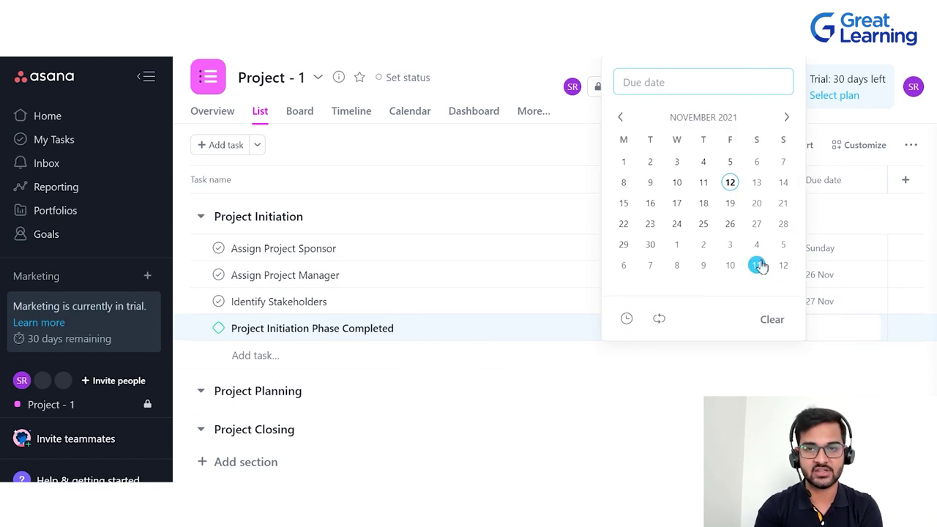
left_click(762, 227)
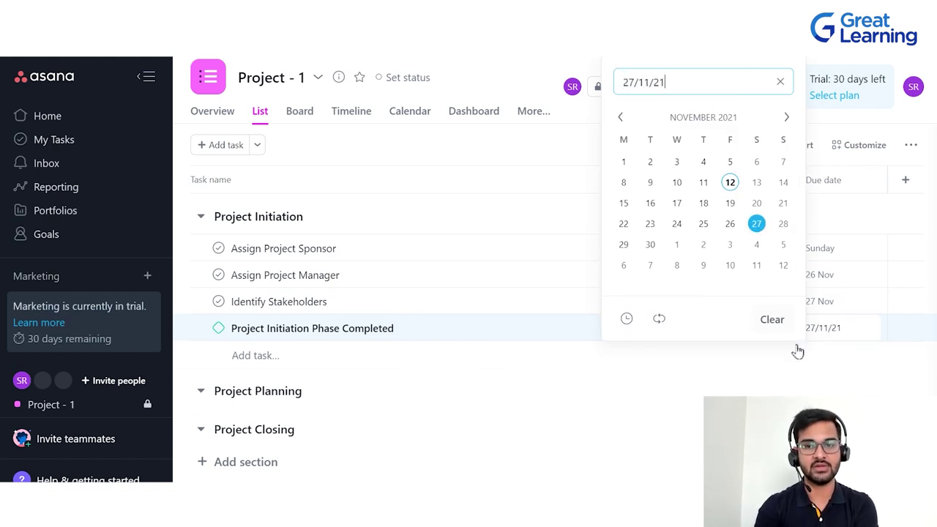
left_click(729, 376)
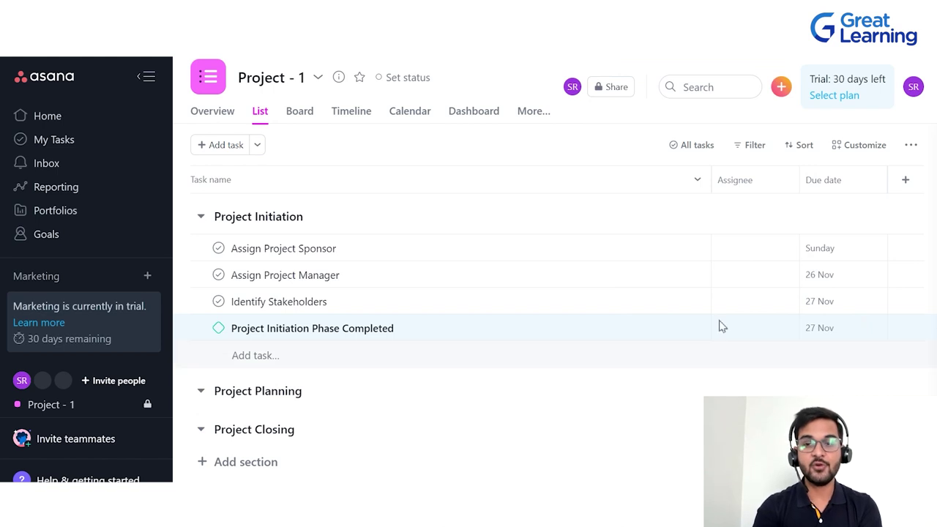
left_click(213, 125)
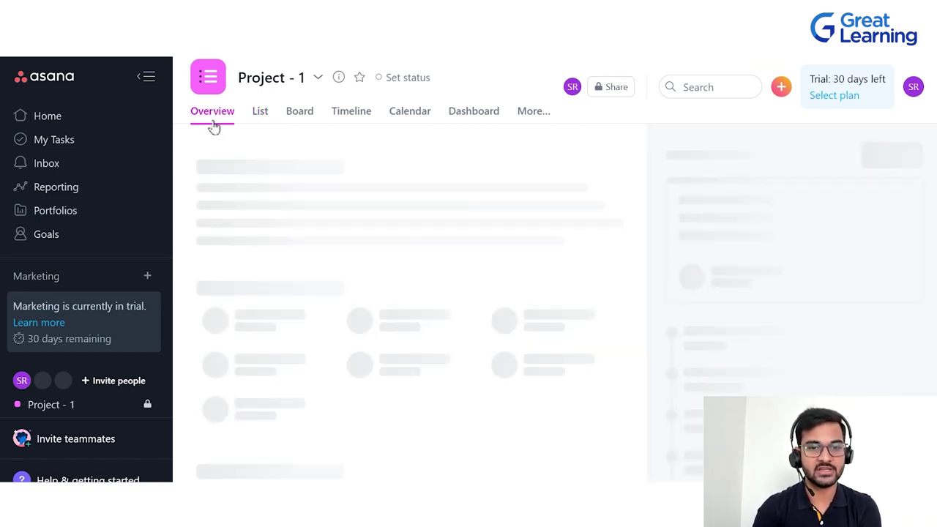
Step: Return from the Overview to Project - 1's List view grouped by section
scroll(349, 316, "down", 3)
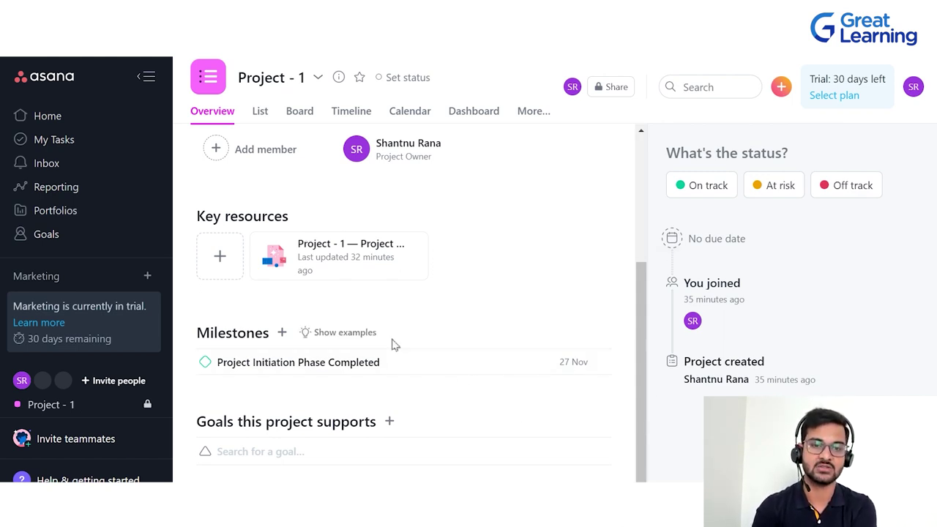
left_click(259, 114)
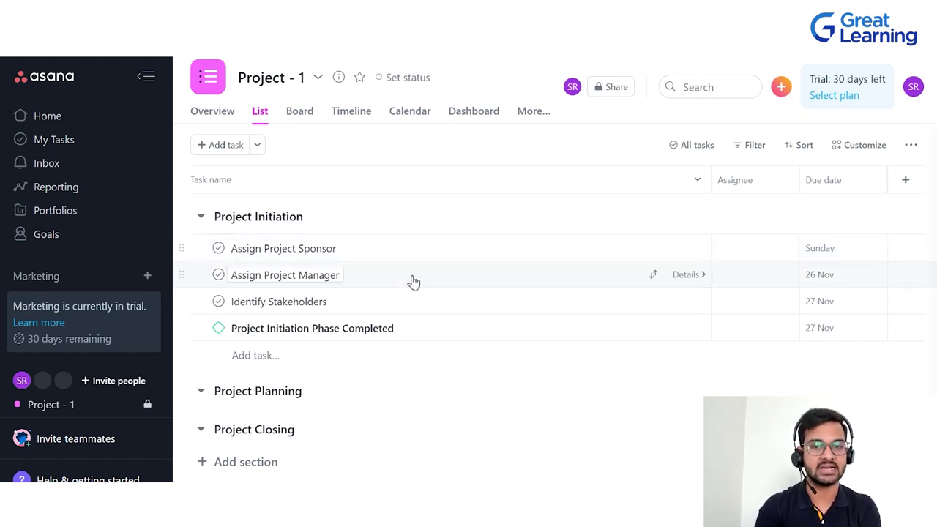
Step: Open Assign Project Sponsor's details and browse its fields and description box
left_click(372, 256)
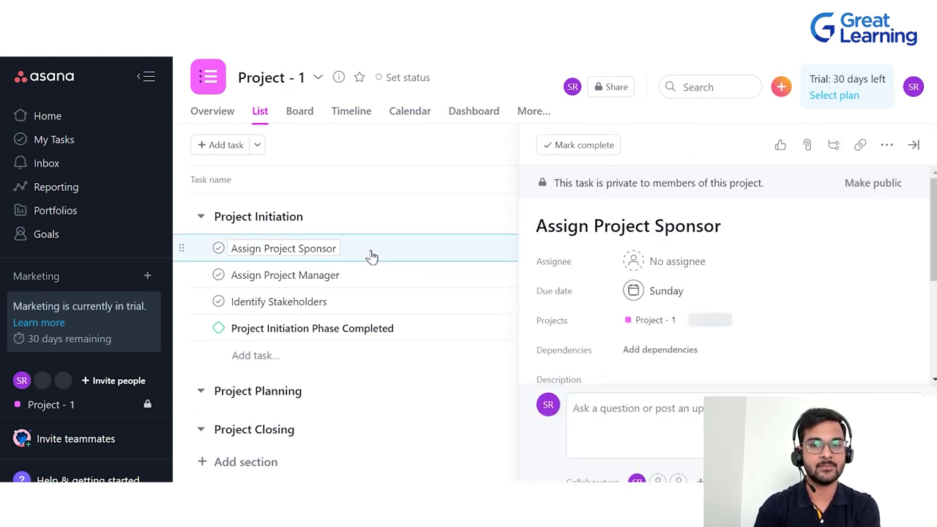
scroll(651, 285, "down", 1)
scroll(652, 286, "up", 1)
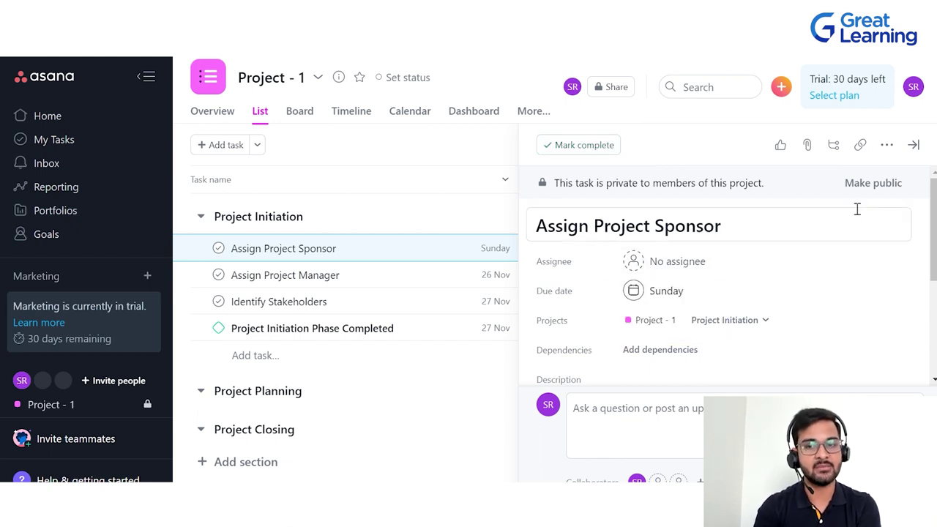
scroll(762, 289, "down", 1)
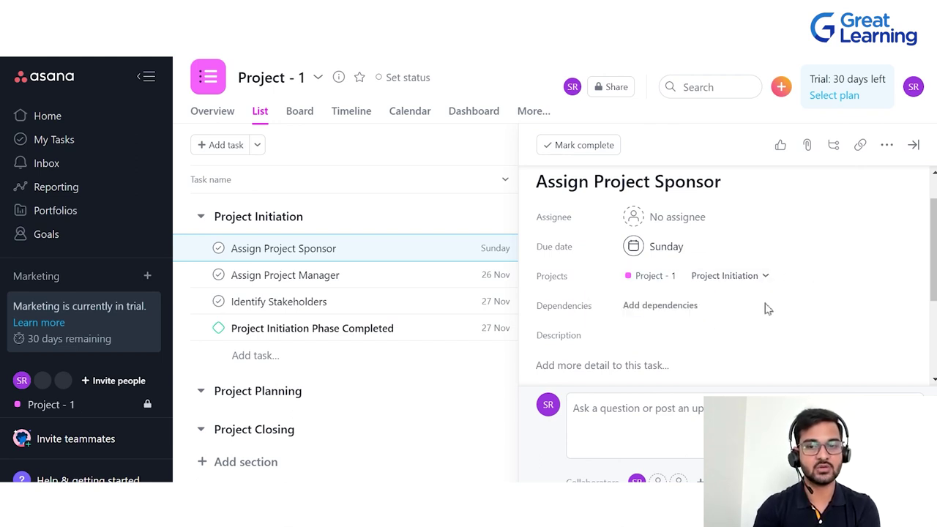
scroll(767, 309, "down", 2)
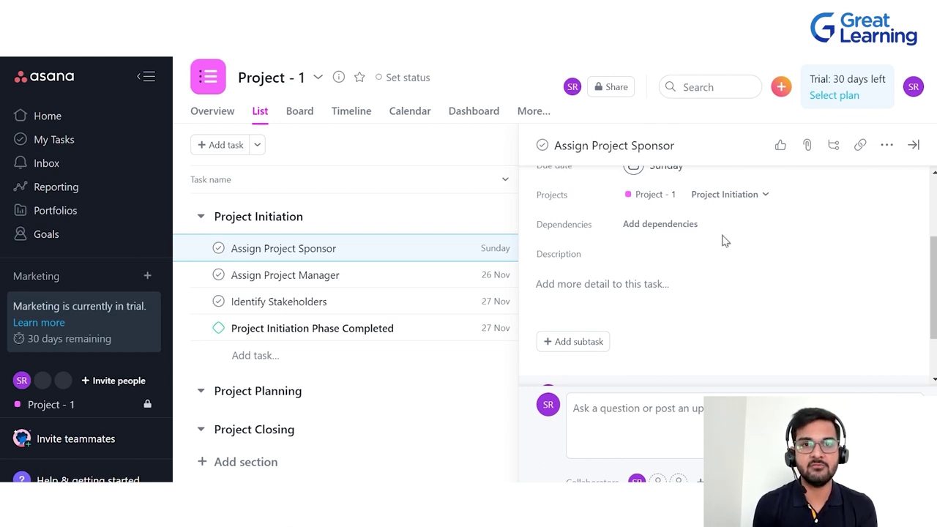
left_click(542, 282)
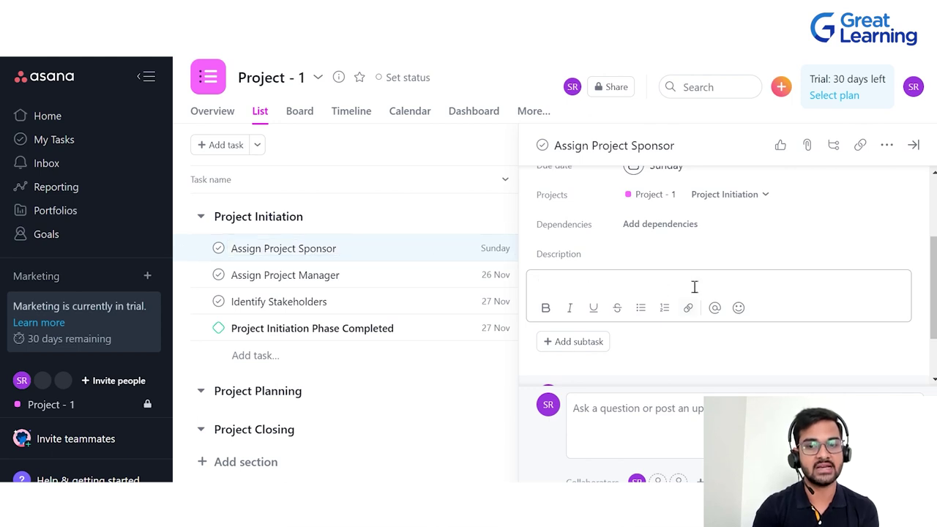
scroll(806, 252, "up", 3)
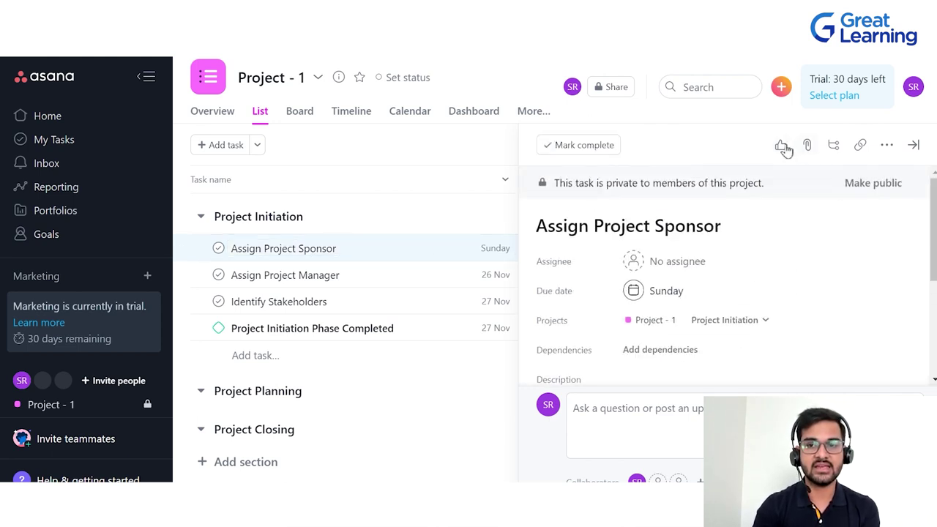
Step: Copy Assign Project Sponsor's task link, close it, glance at Identify Stakeholders, then open Timeline
left_click(807, 145)
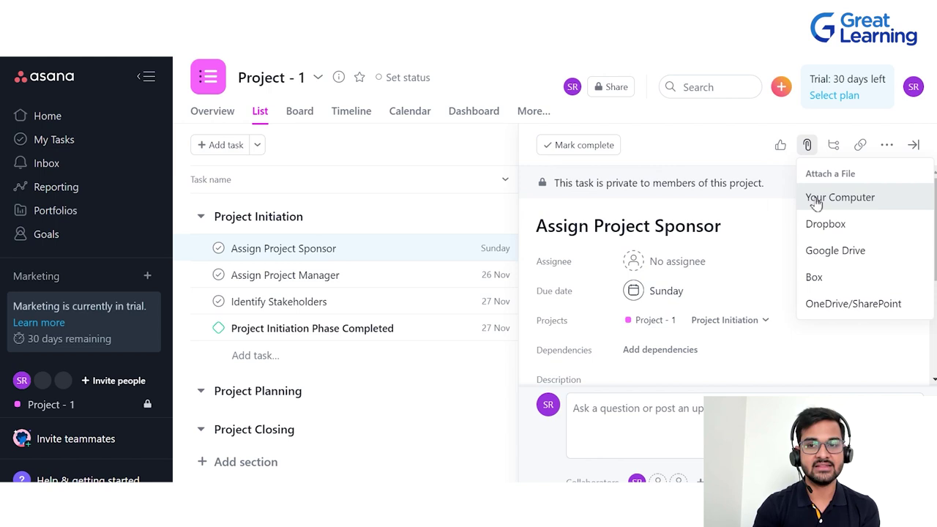
left_click(861, 146)
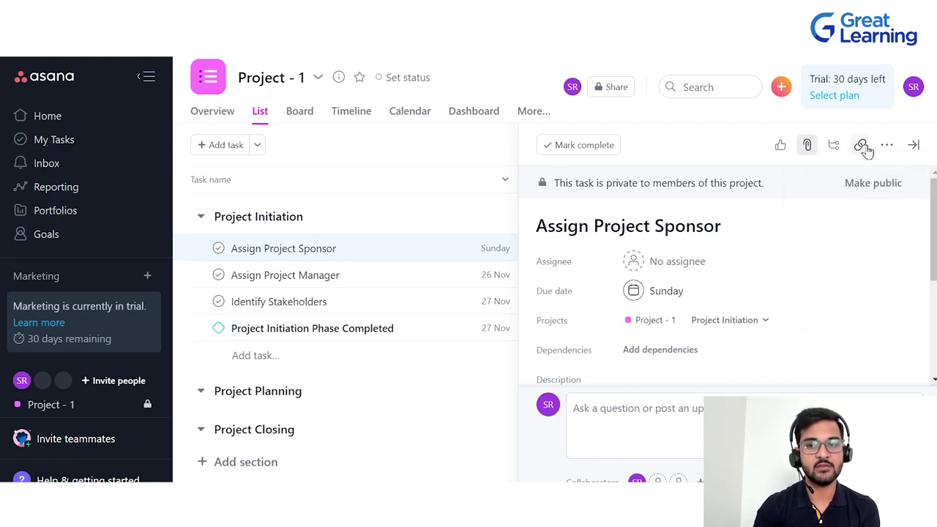
left_click(915, 145)
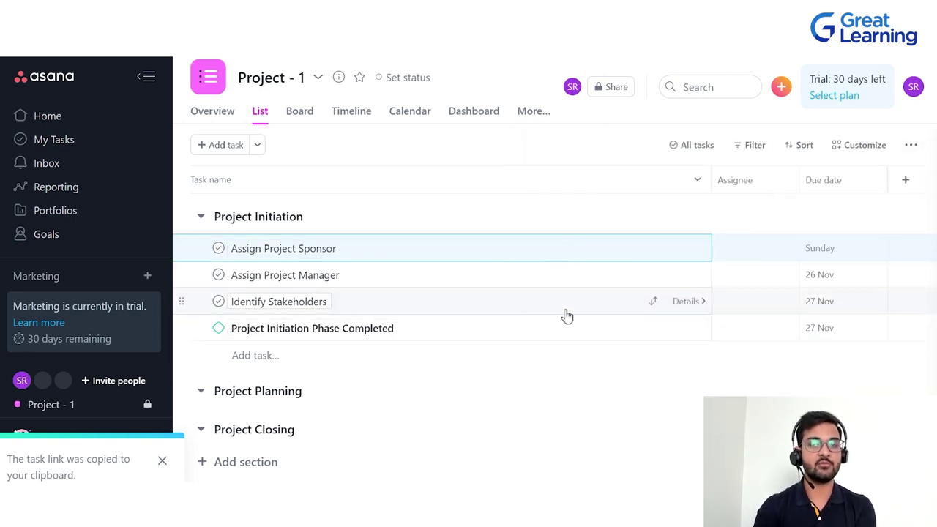
left_click(545, 302)
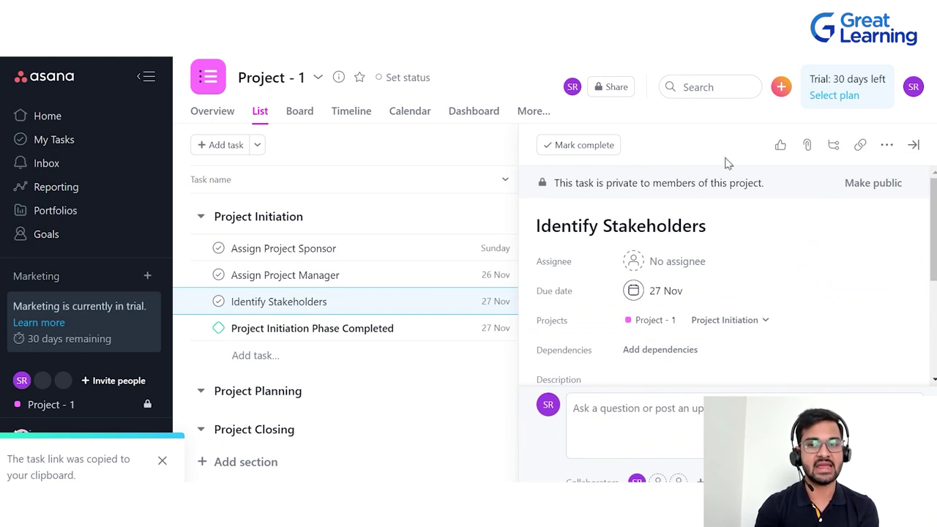
left_click(914, 146)
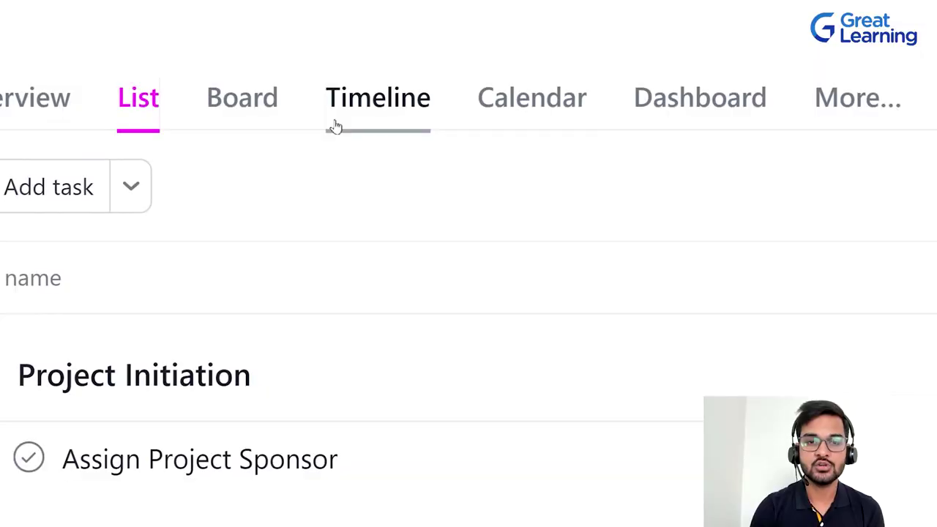
left_click(389, 128)
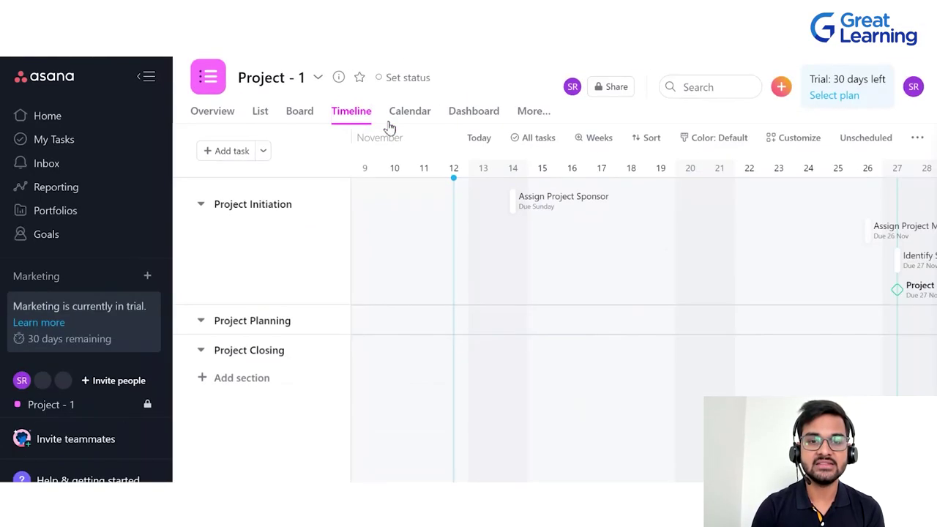
scroll(754, 325, "right", 5)
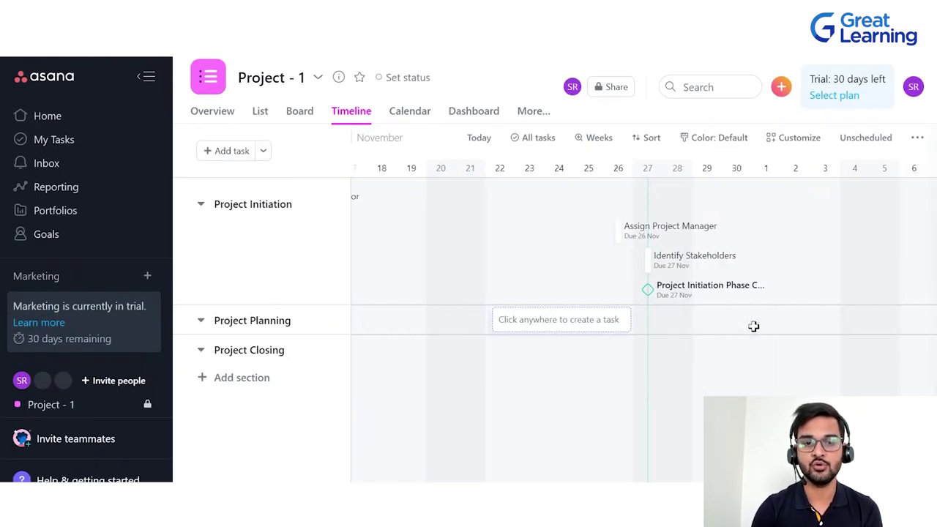
scroll(754, 325, "left", 4)
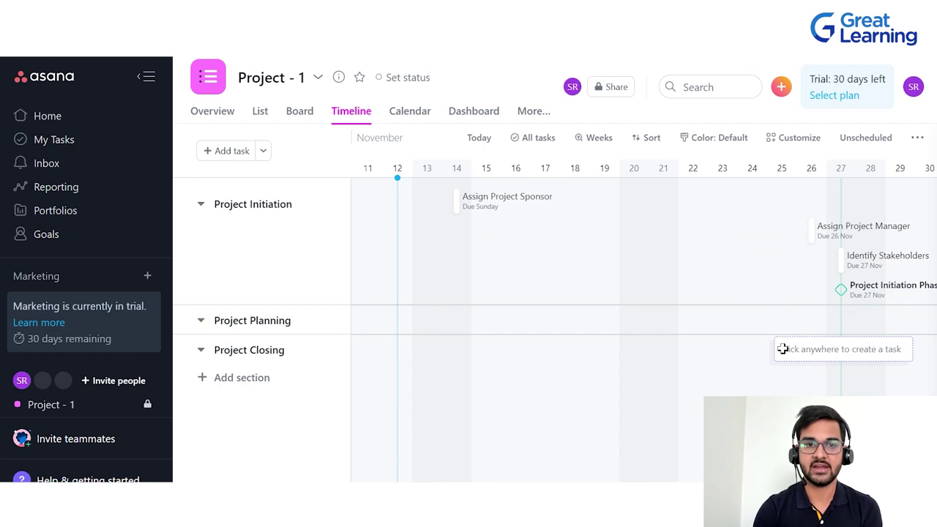
left_click(260, 113)
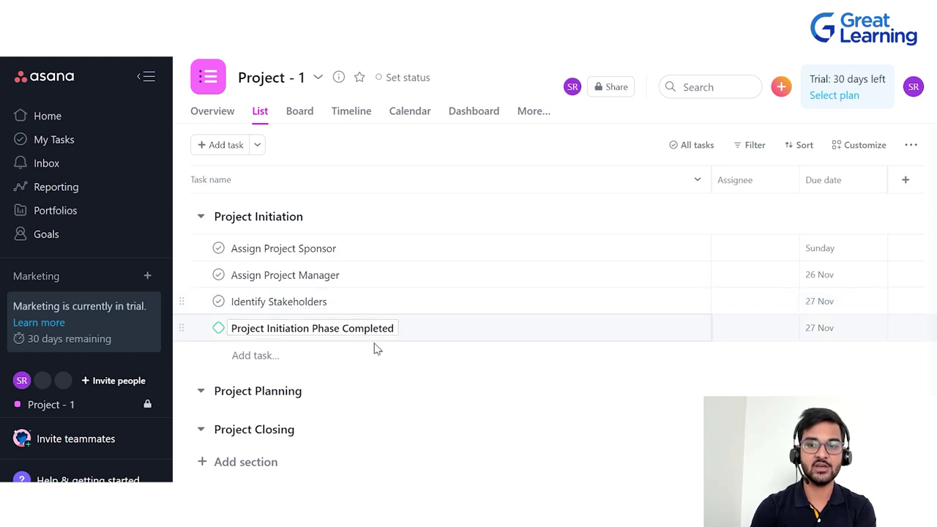
left_click(351, 114)
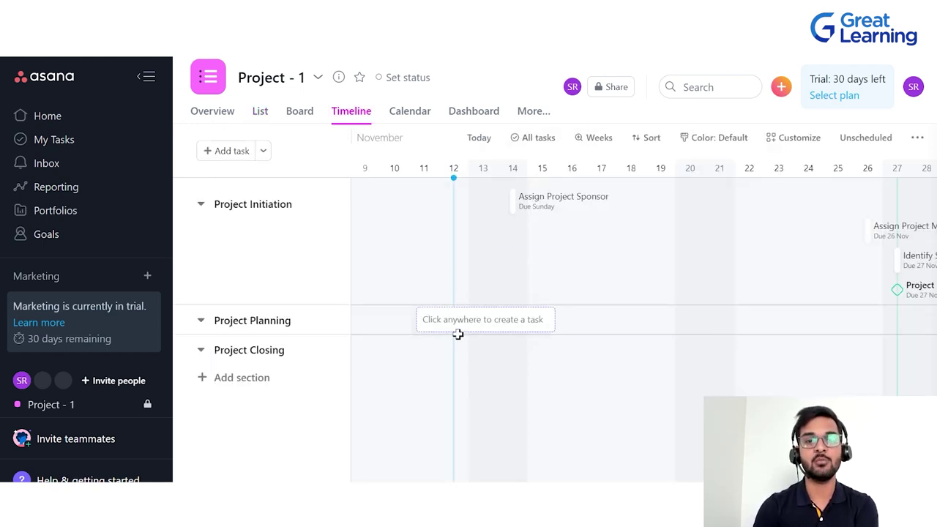
Step: Scroll the Project - 1 timeline across November to see the Initiation tasks and milestone
scroll(611, 301, "right", 3)
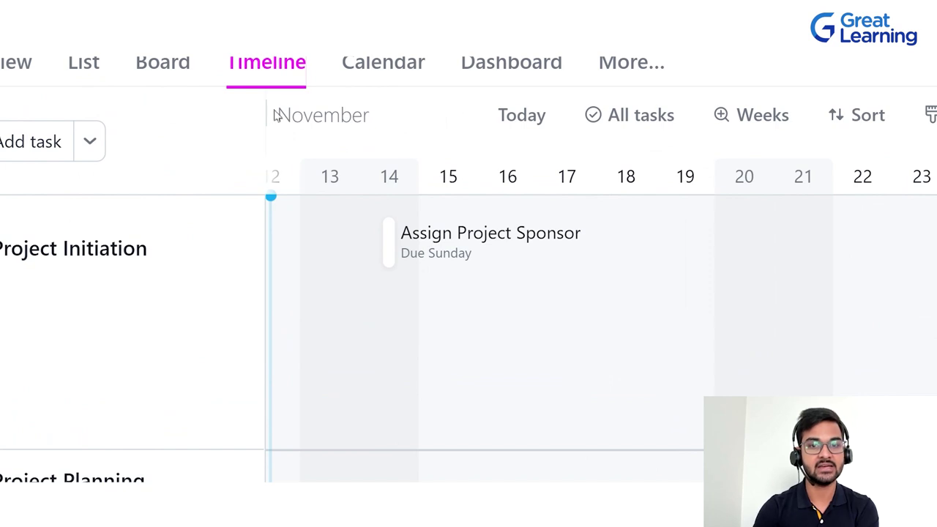
double_click(305, 115)
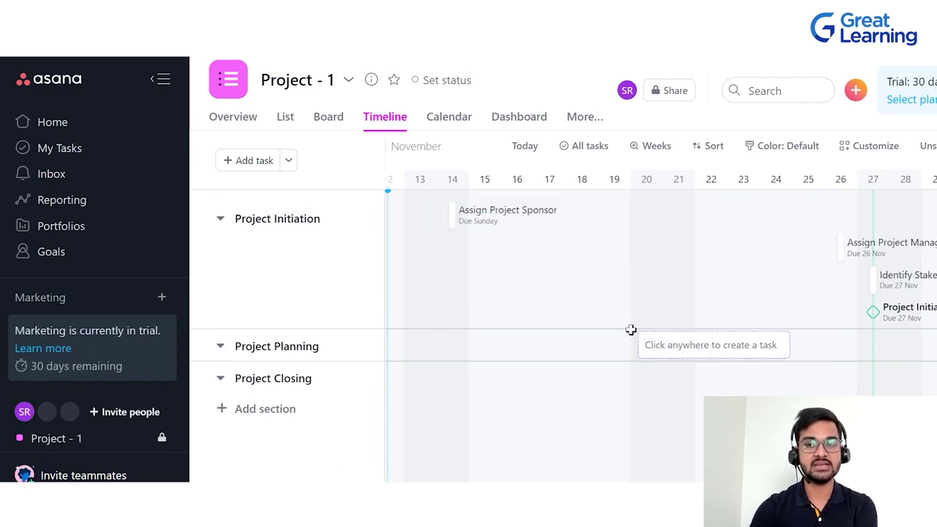
scroll(630, 329, "right", 5)
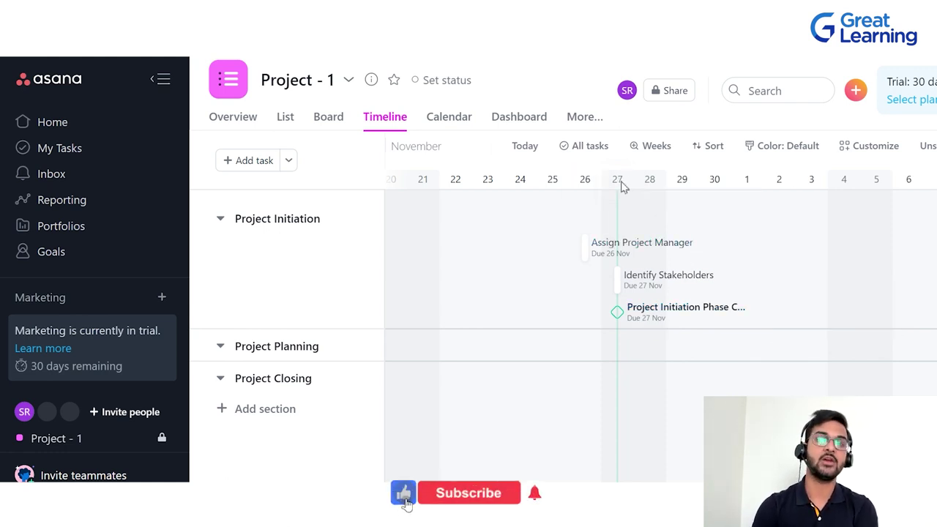
scroll(526, 313, "left", 1)
scroll(526, 313, "left", 8)
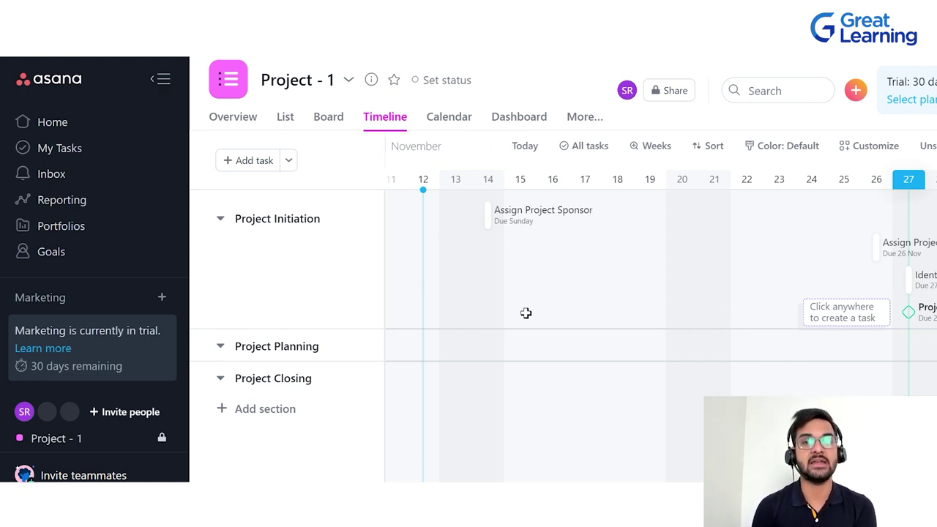
scroll(711, 323, "right", 5)
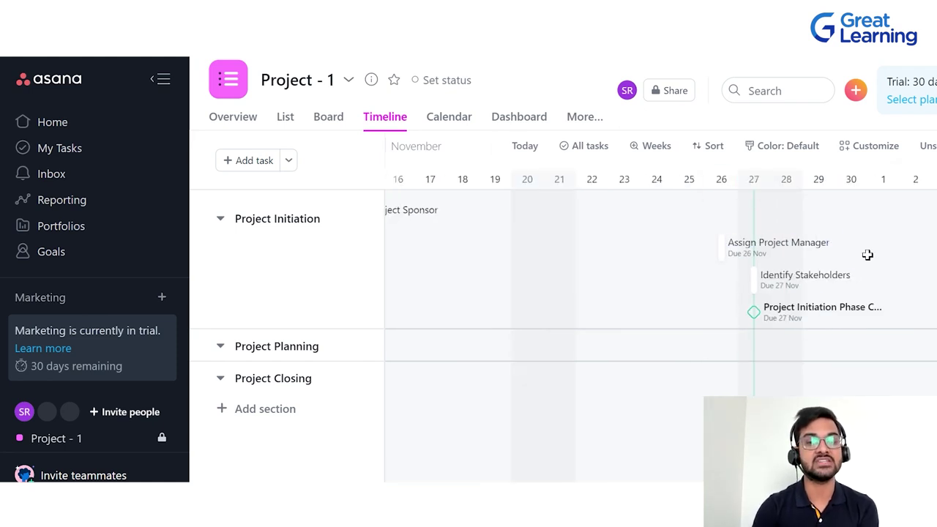
scroll(619, 333, "left", 1)
scroll(619, 333, "left", 4)
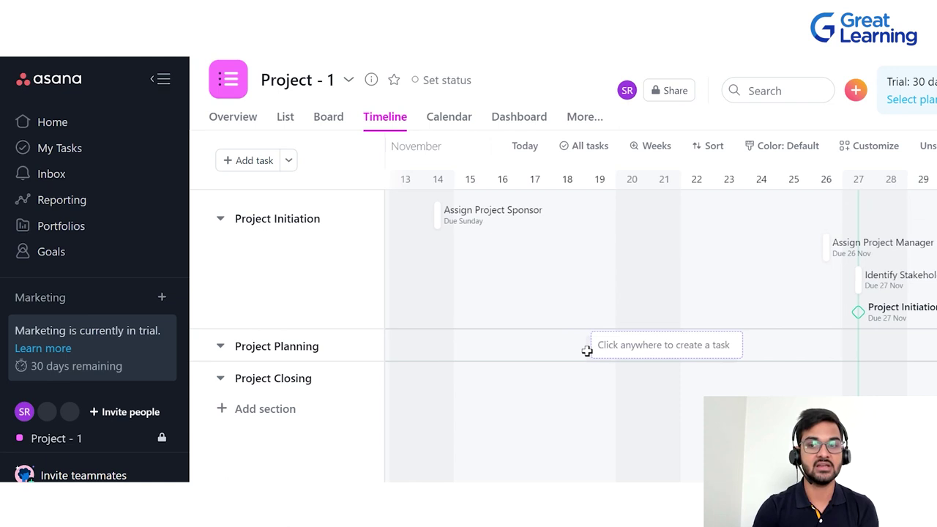
scroll(587, 351, "right", 3)
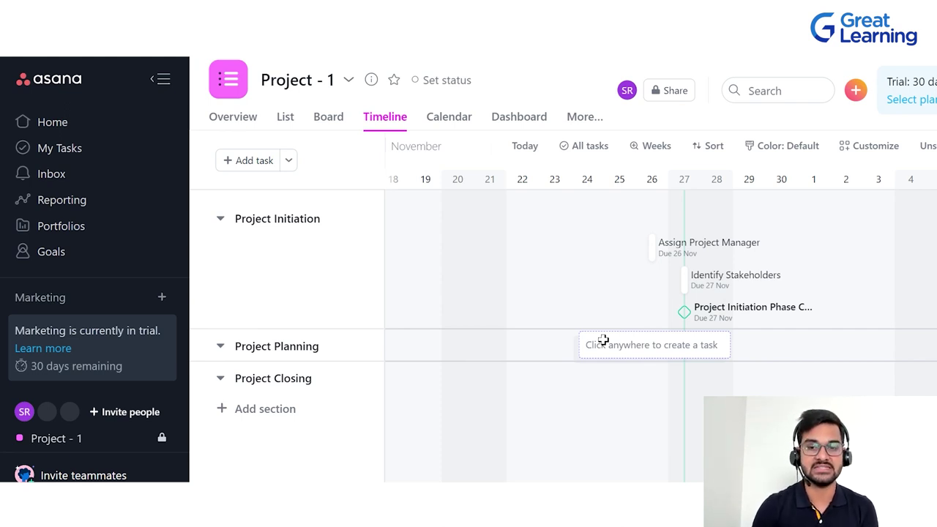
scroll(481, 315, "left", 5)
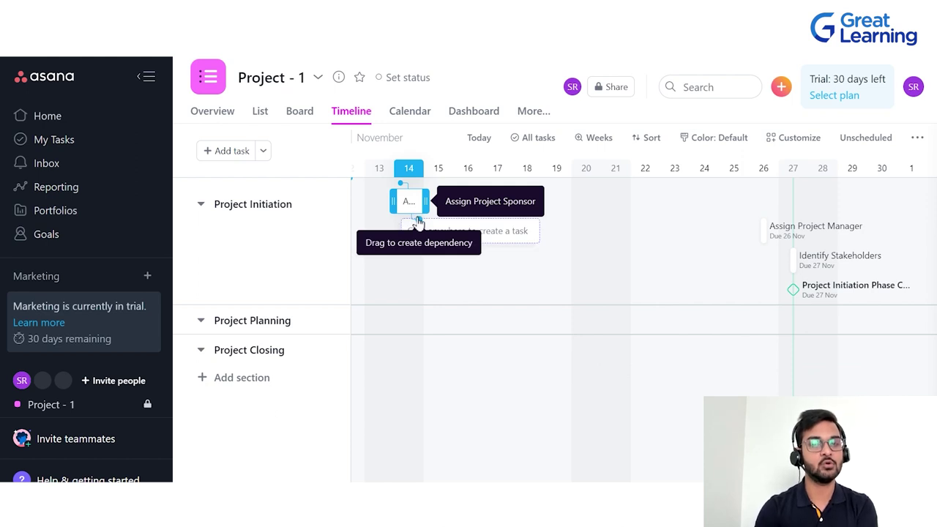
left_click_drag(418, 220, 785, 236)
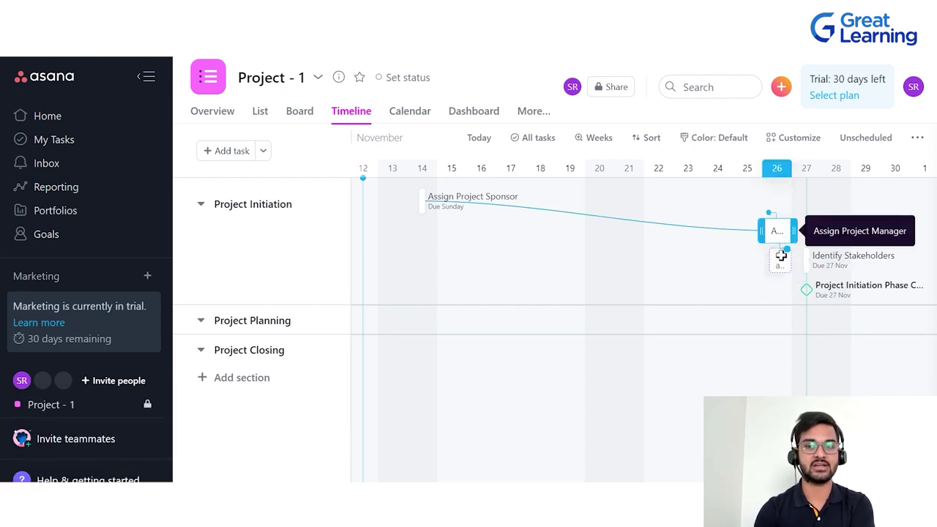
Step: Drag a dependency link so Identify Stakeholders depends on Assign Project Manager
scroll(655, 325, "right", 5)
scroll(654, 325, "left", 2)
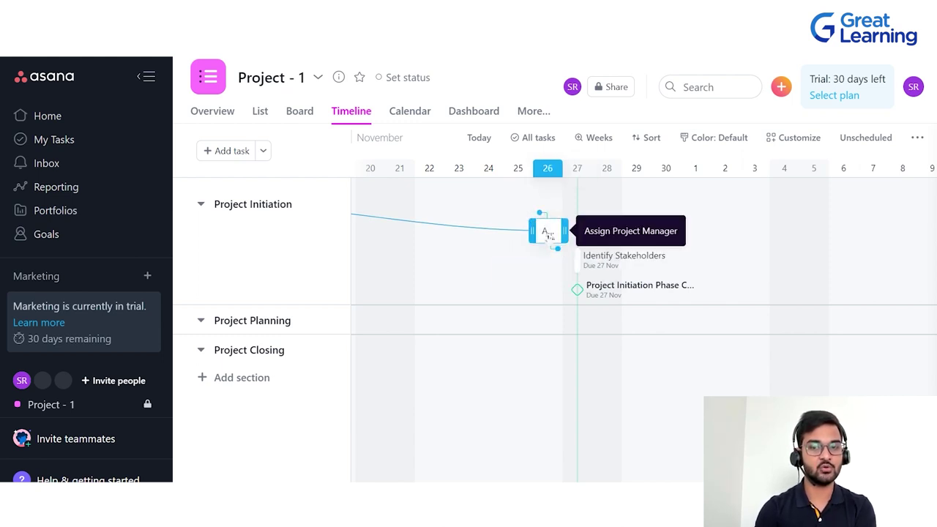
left_click_drag(557, 254, 586, 264)
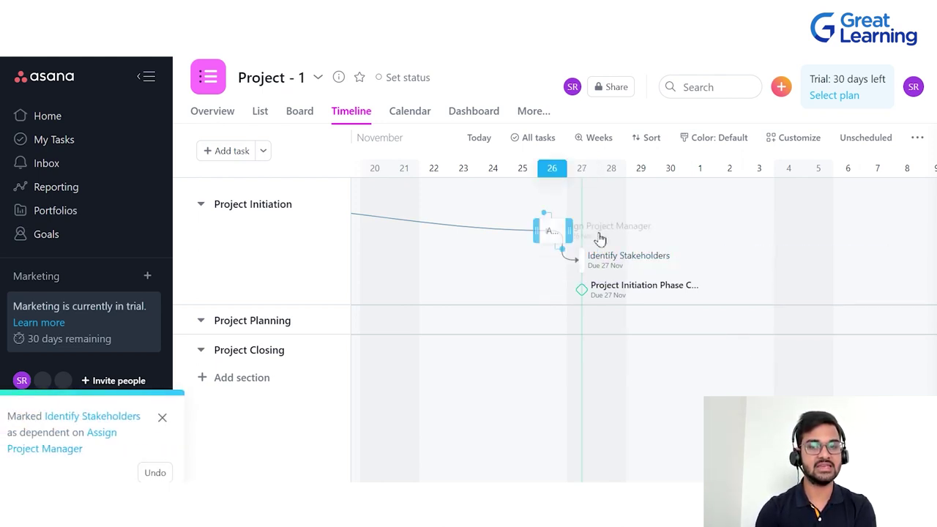
Step: Scroll through the timeline to review the tasks and open the milestone's details
scroll(461, 325, "left", 5)
scroll(469, 329, "left", 2)
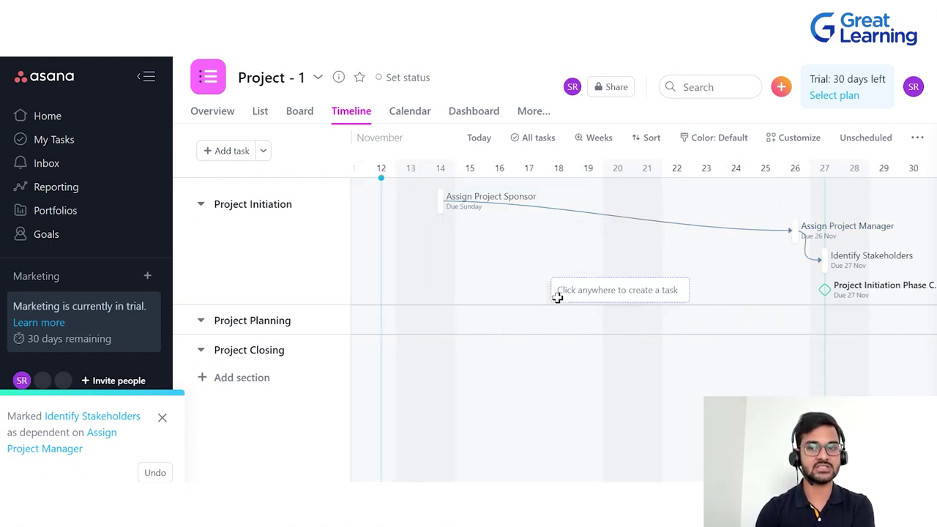
scroll(556, 293, "right", 5)
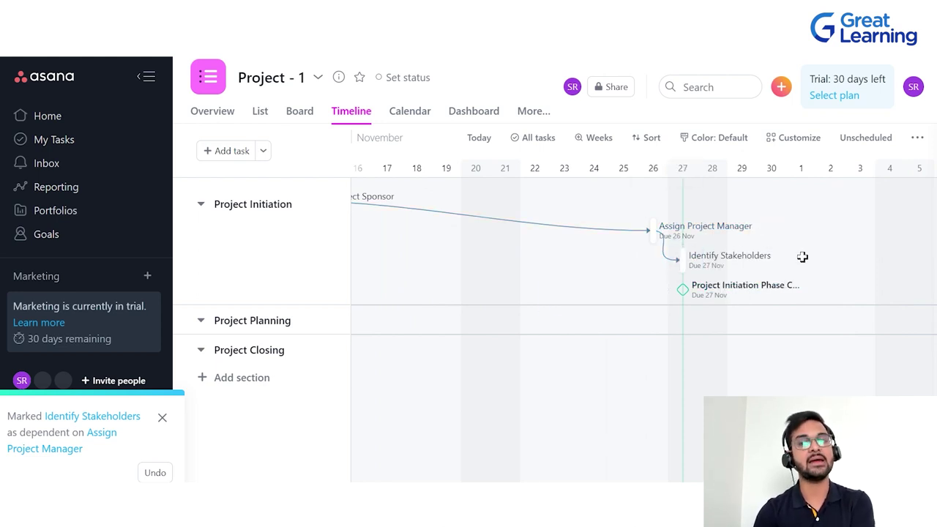
scroll(605, 379, "left", 5)
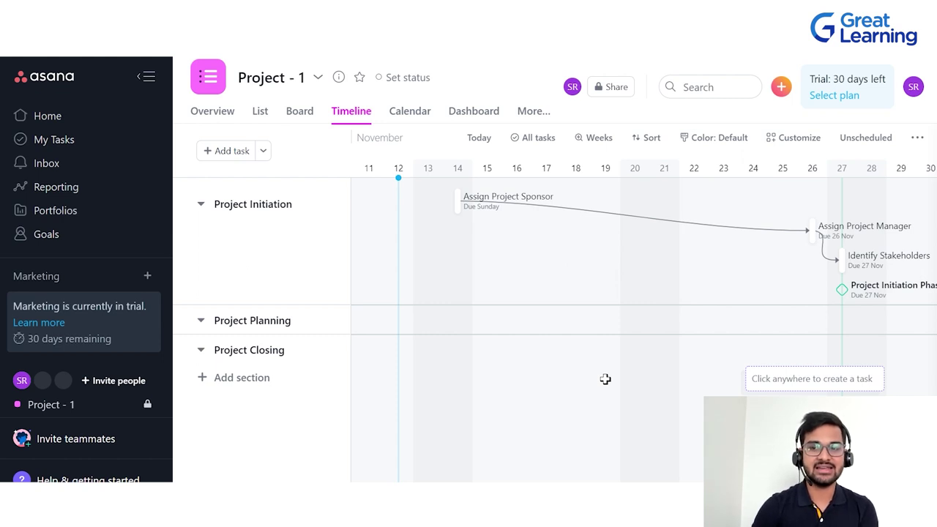
scroll(605, 379, "right", 6)
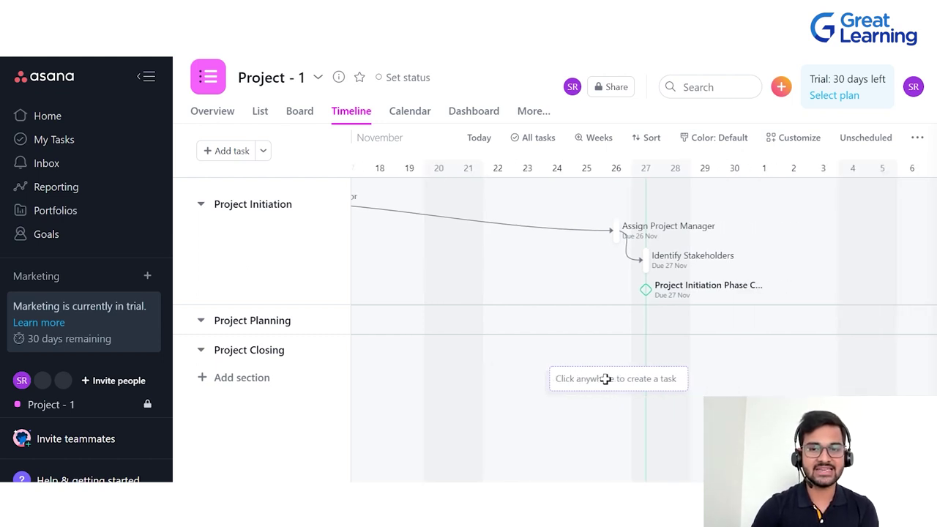
left_click(693, 291)
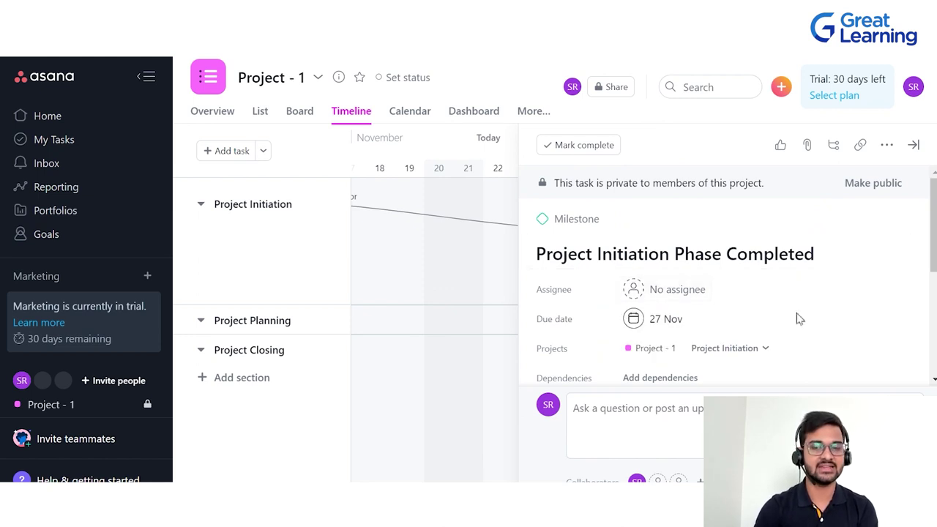
Step: Set the Project Initiation Phase Completed milestone's due date to 30 Nov
left_click(655, 325)
left_click(738, 364)
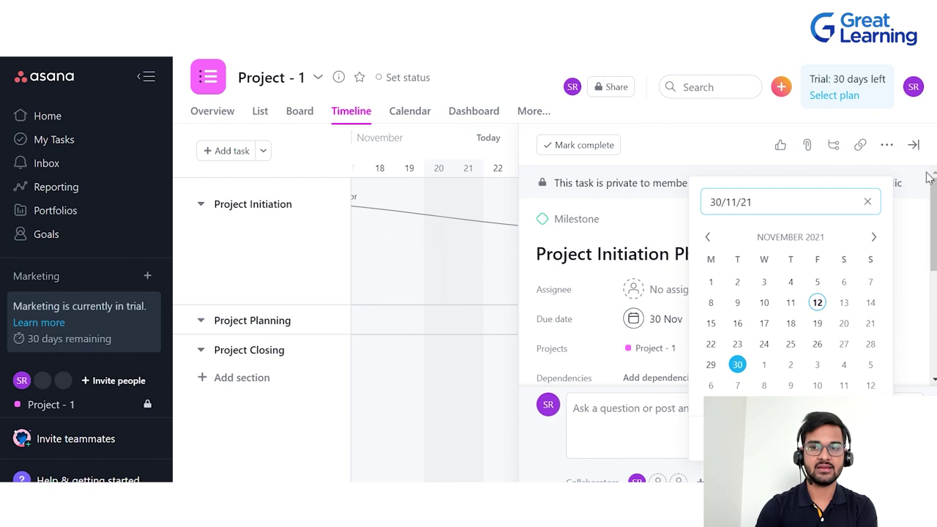
left_click(913, 147)
left_click(913, 147)
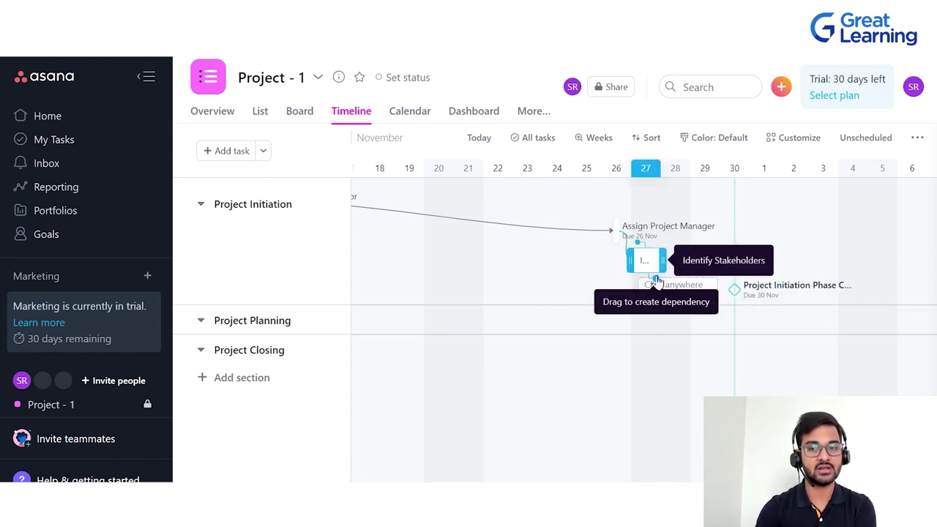
Step: Make the milestone depend on Identify Stakeholders on the timeline
left_click_drag(657, 280, 744, 290)
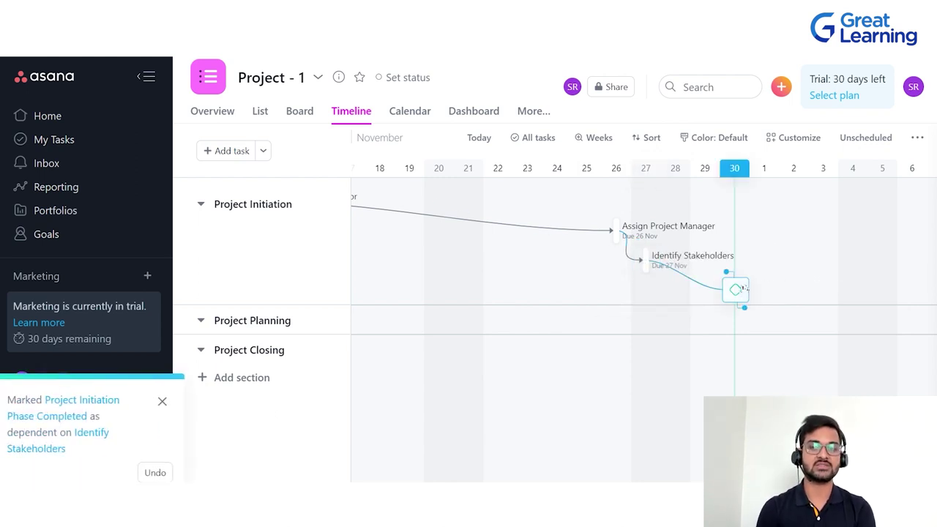
left_click(628, 341)
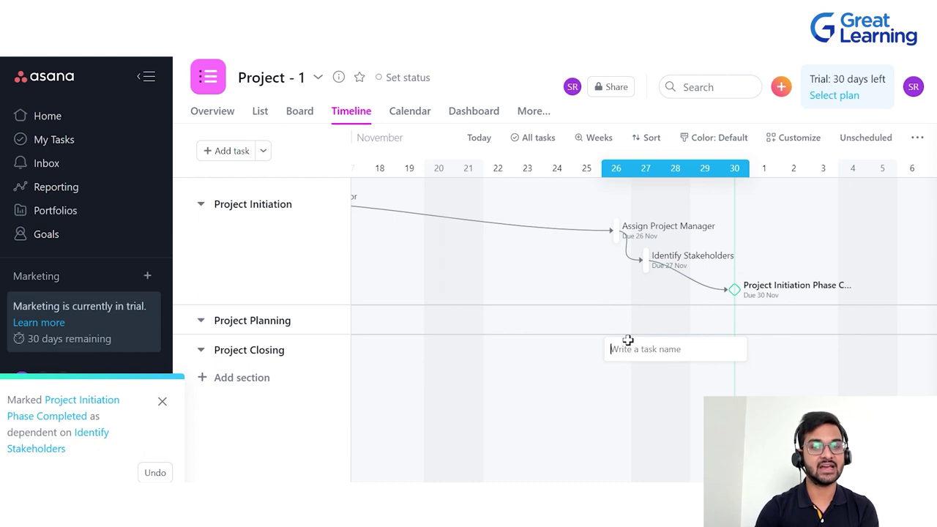
scroll(557, 307, "left", 5)
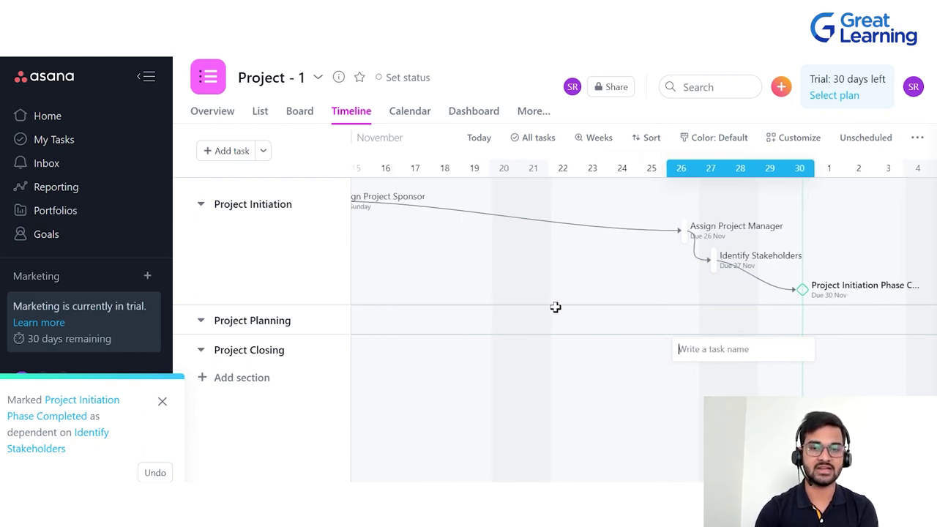
scroll(556, 307, "right", 5)
scroll(556, 308, "left", 4)
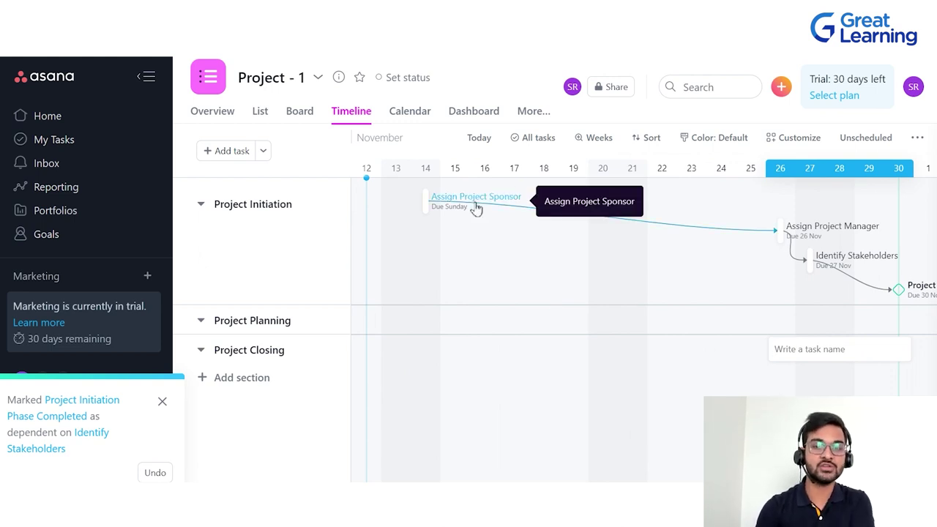
left_click(476, 208)
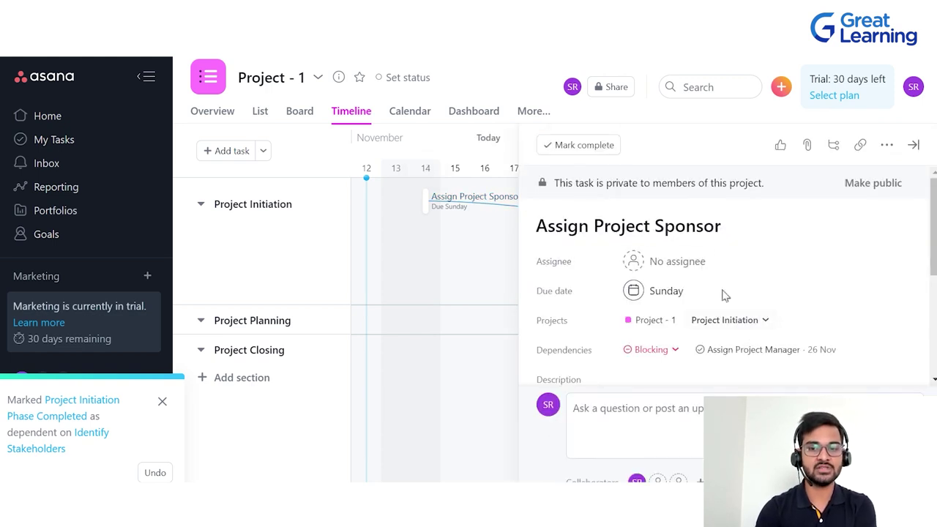
Step: Set Assign Project Sponsor's due date to 28 Nov
left_click(668, 292)
left_click(870, 315)
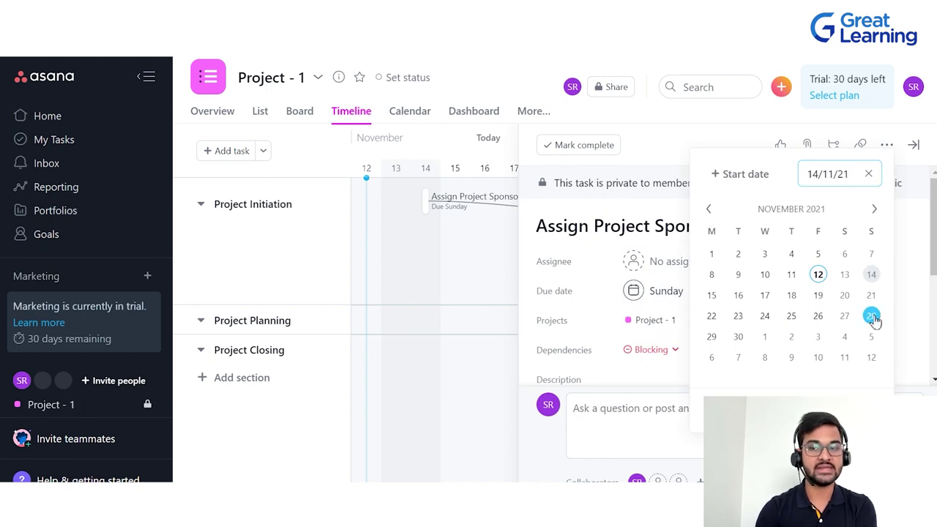
left_click(914, 144)
Step: Adjust the timeline so Assign Project Manager shows as blocked by Assign Project Sponsor
scroll(736, 298, "right", 5)
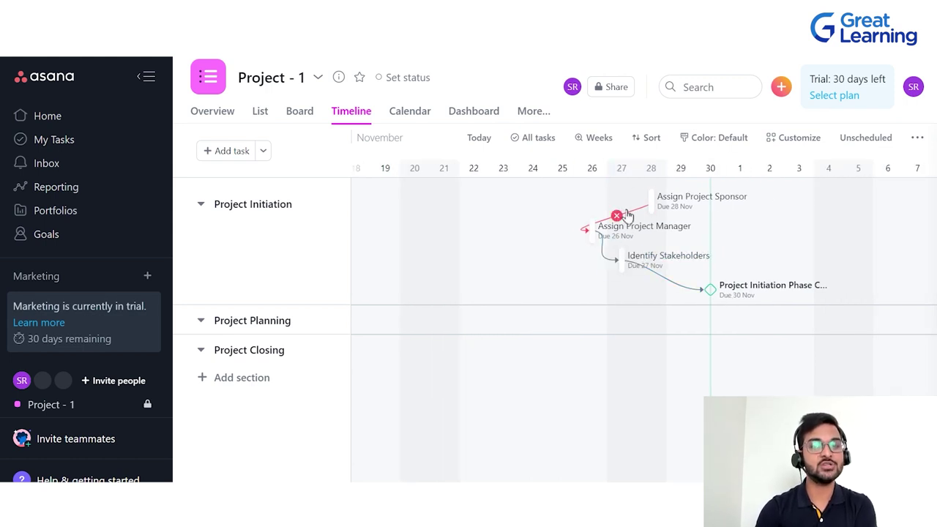
left_click_drag(631, 211, 644, 207)
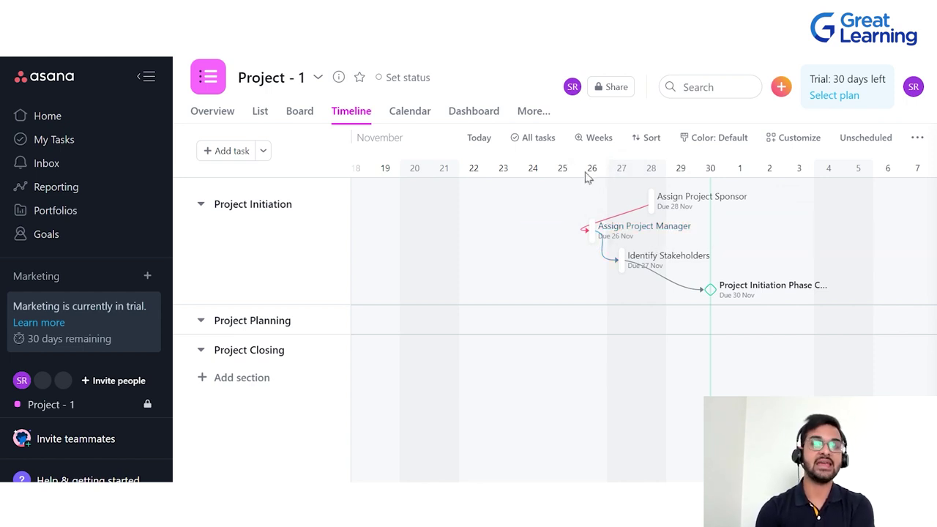
left_click_drag(584, 214, 661, 234)
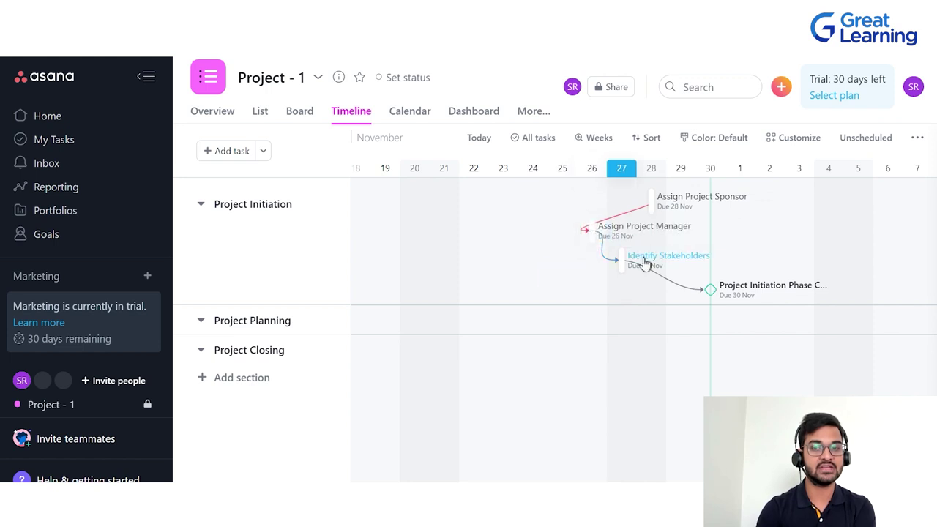
left_click(626, 228)
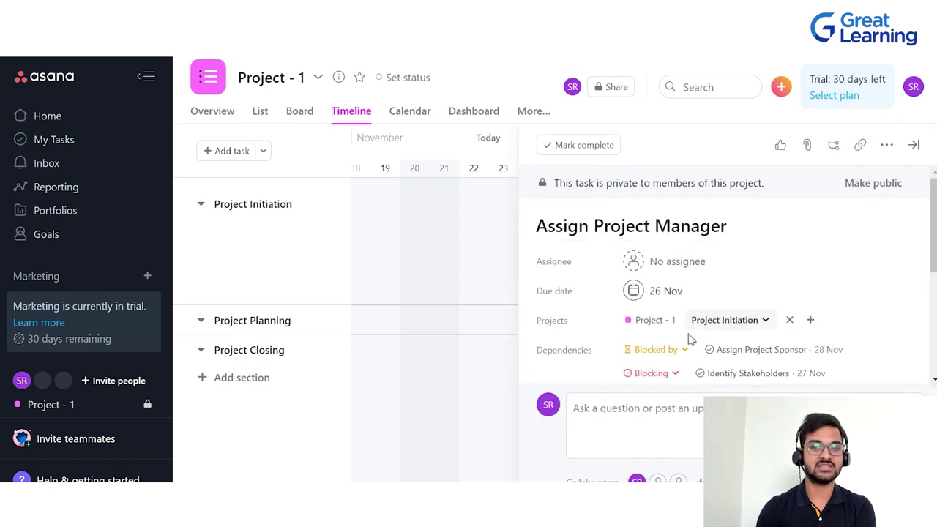
Step: Set Assign Project Manager's due date to 29 Nov
left_click(670, 290)
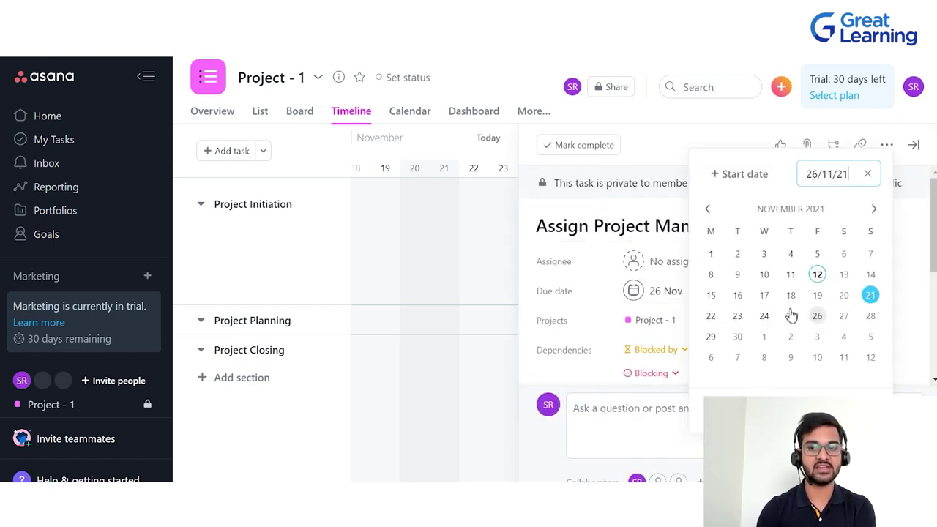
left_click(711, 337)
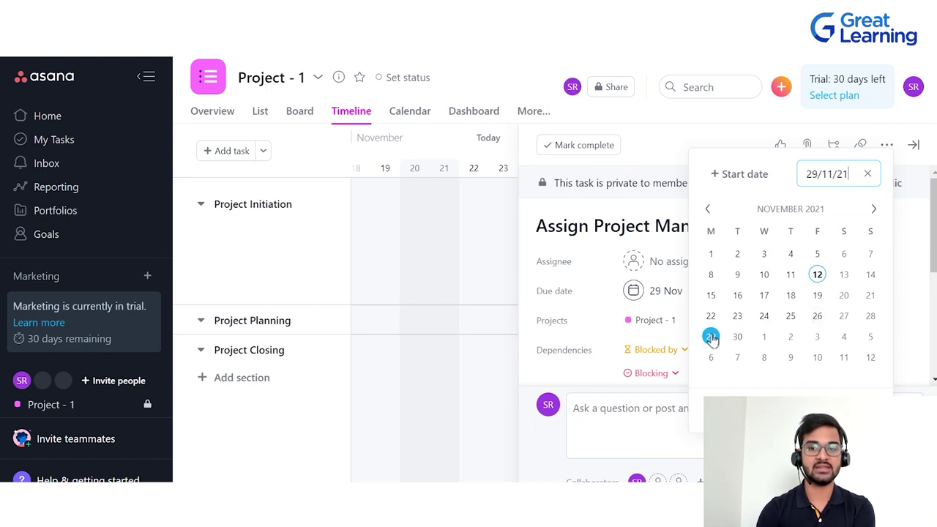
left_click(913, 144)
left_click(914, 145)
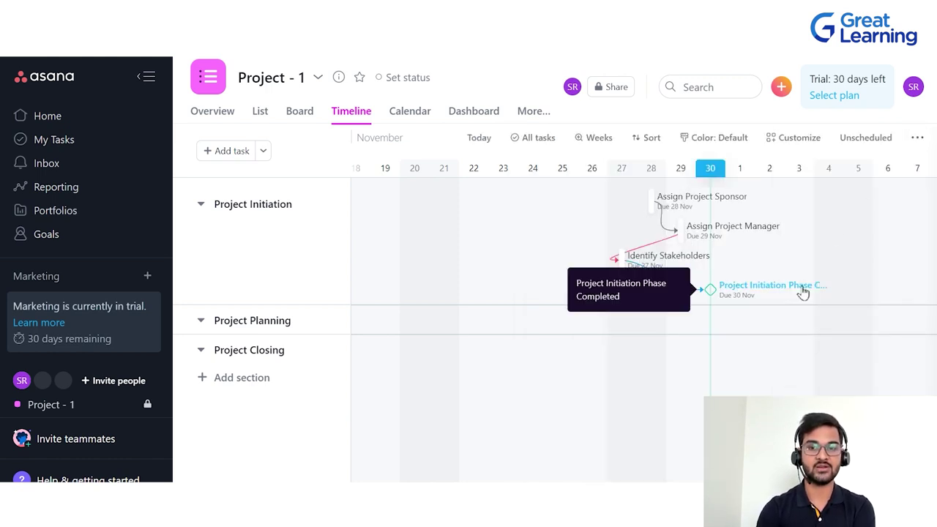
scroll(801, 286, "right", 5)
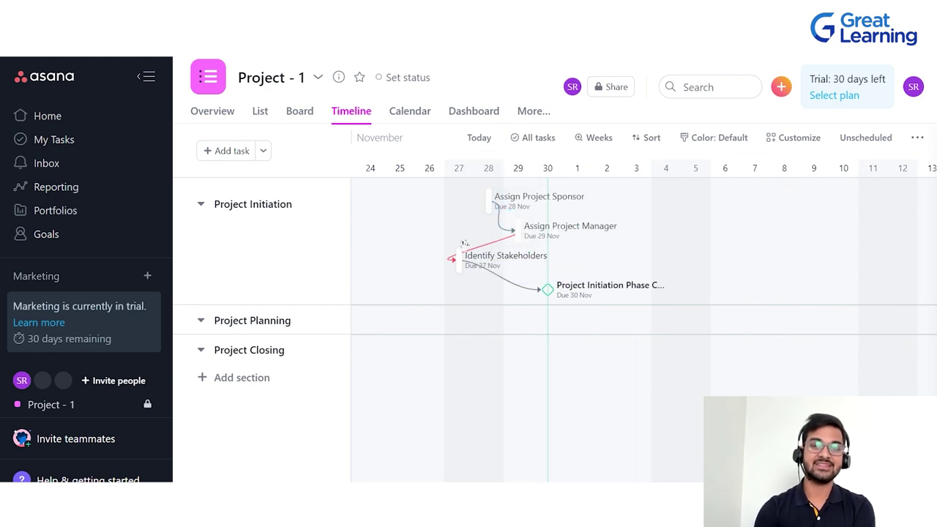
left_click_drag(511, 231, 514, 231)
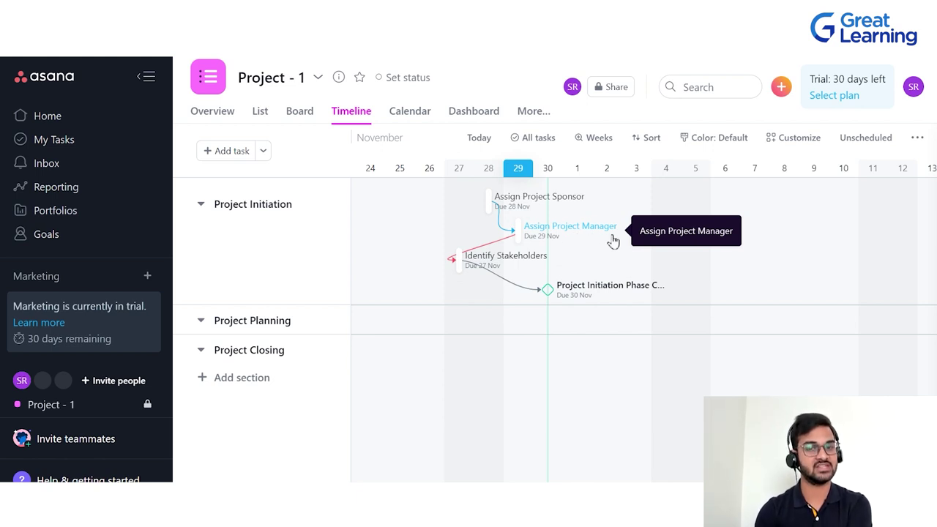
Step: Set Identify Stakeholders' due date to 30 Nov
left_click(503, 266)
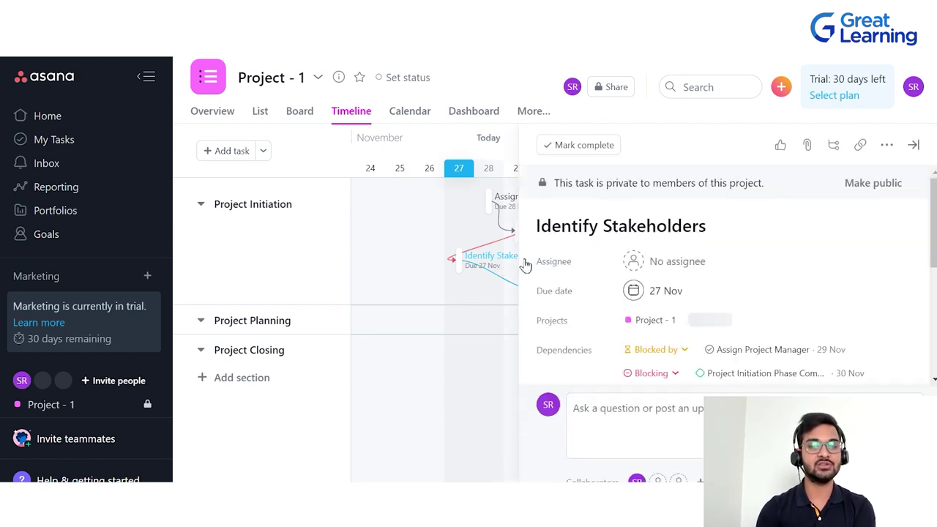
left_click(666, 293)
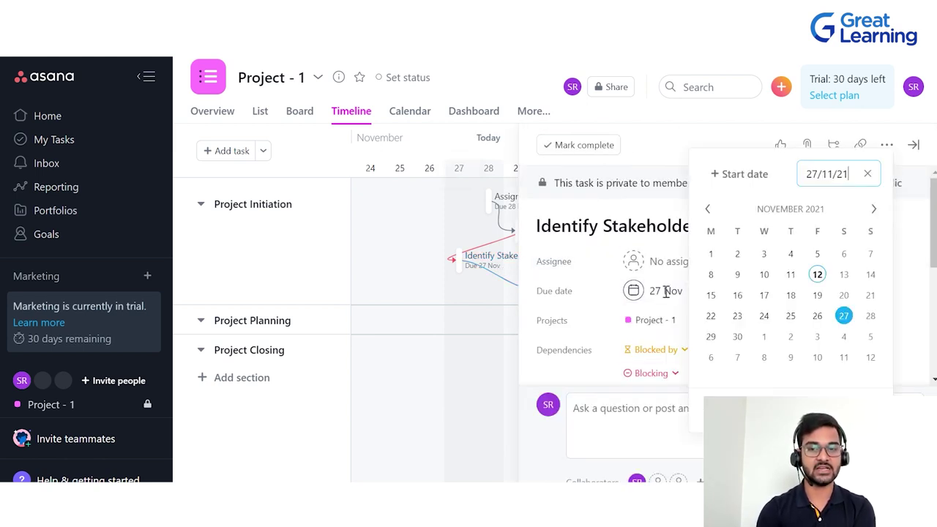
left_click(738, 338)
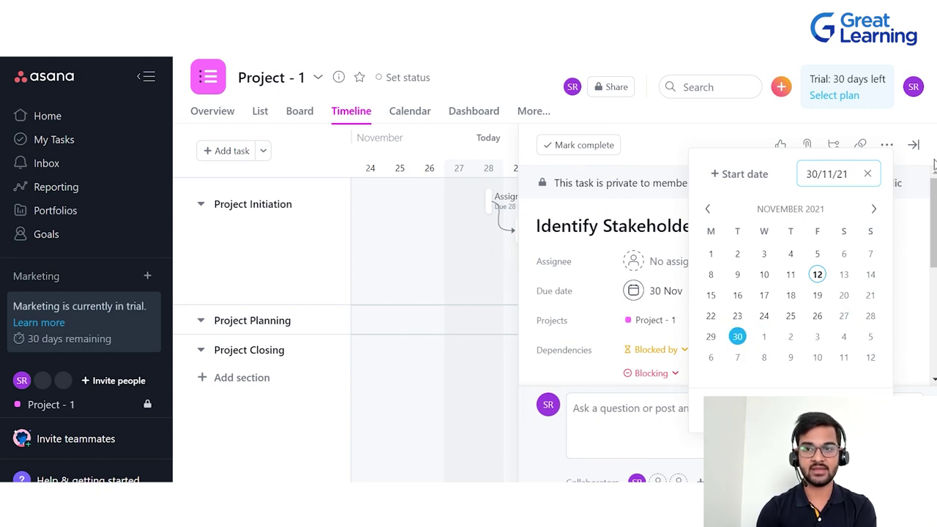
left_click(914, 145)
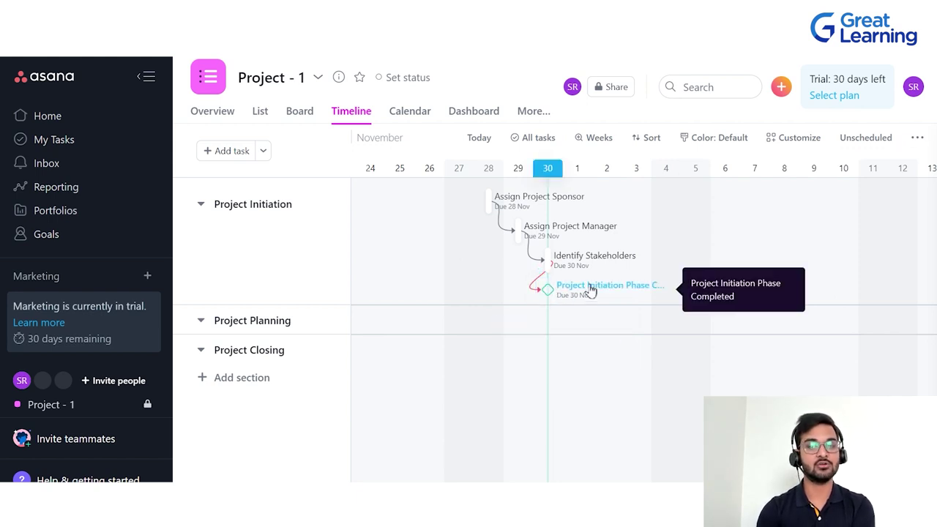
Step: Move the Project Initiation Phase Completed milestone's due date to 4 Dec
left_click(589, 290)
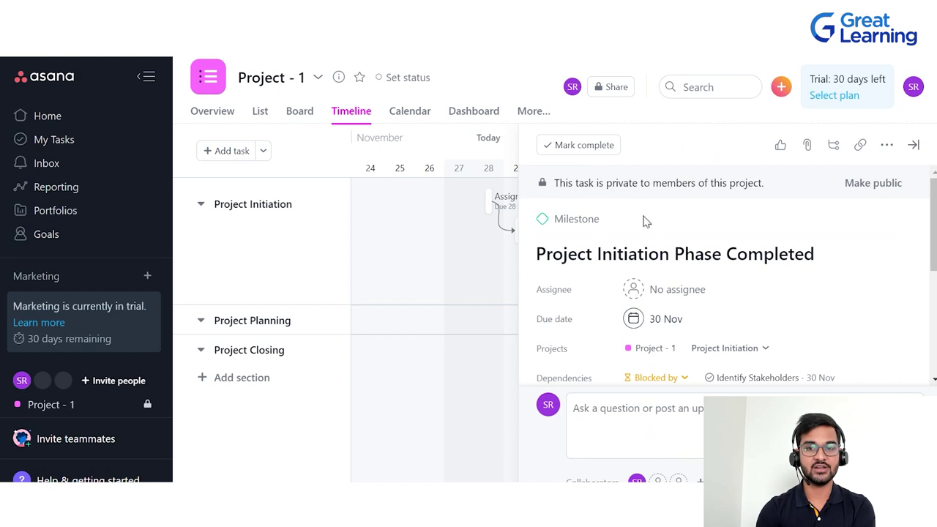
left_click(666, 319)
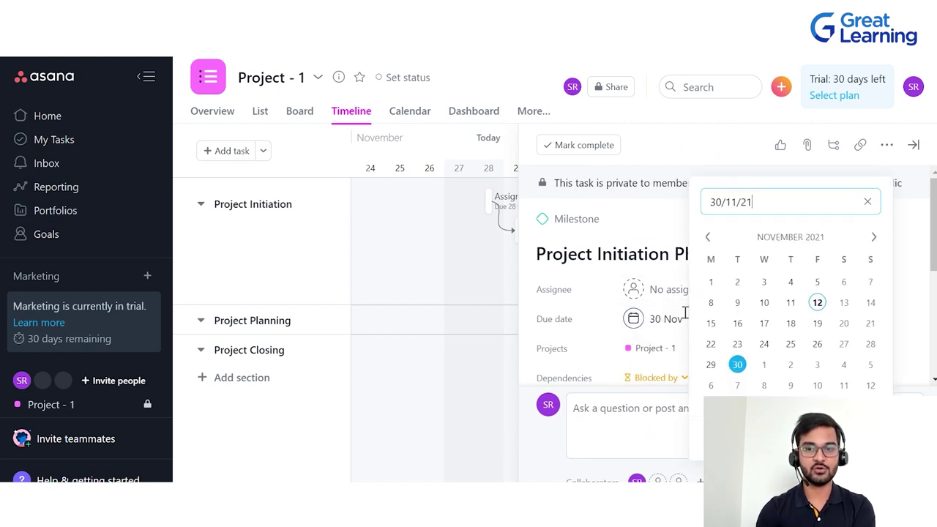
left_click(843, 366)
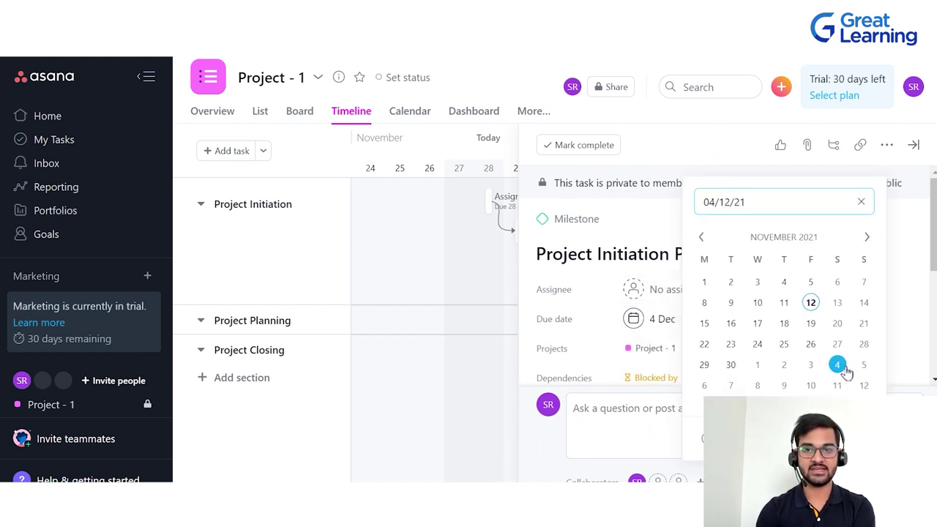
left_click(913, 145)
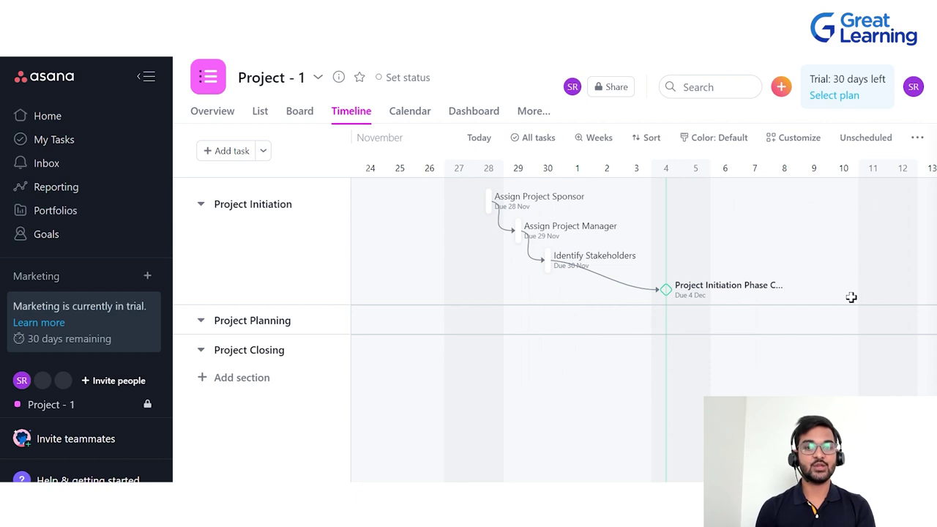
left_click(260, 112)
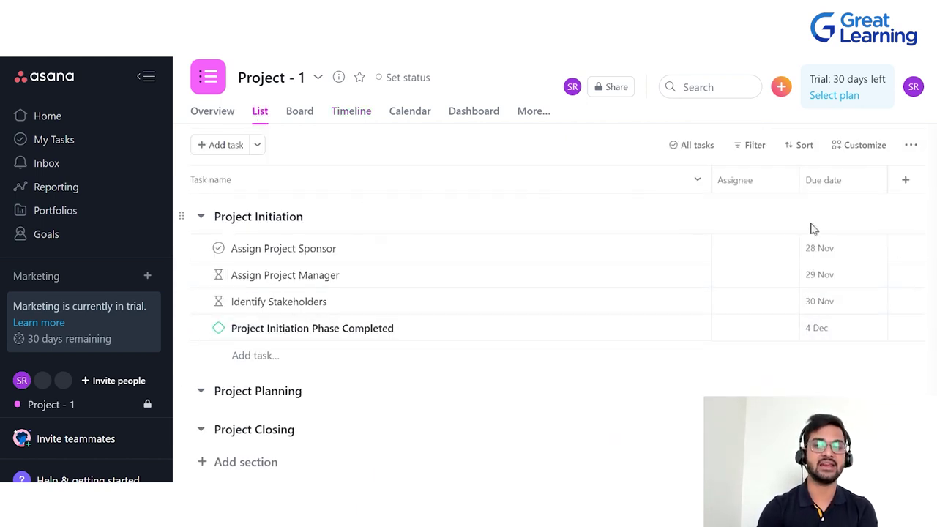
left_click(361, 118)
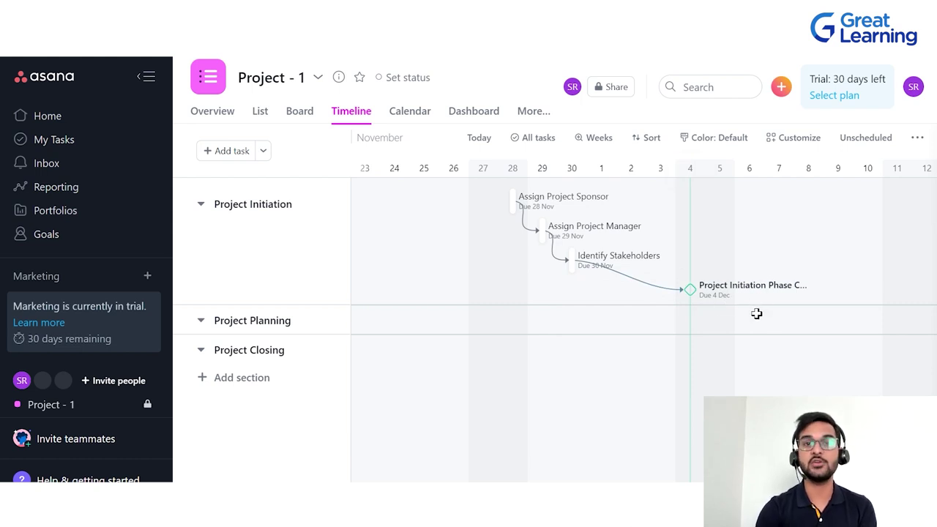
Step: Check the Overview's Milestones, then switch from Timeline to the Board view
left_click(196, 117)
scroll(330, 235, "down", 5)
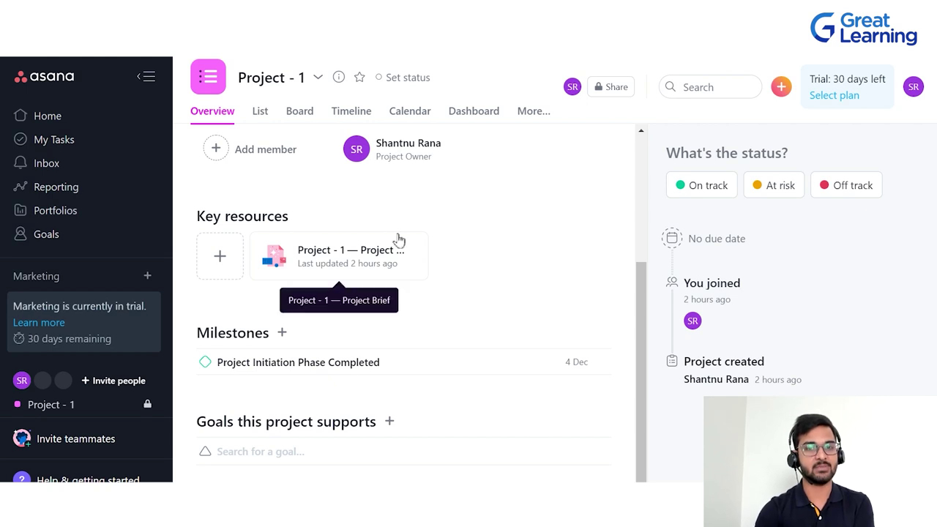
left_click(351, 111)
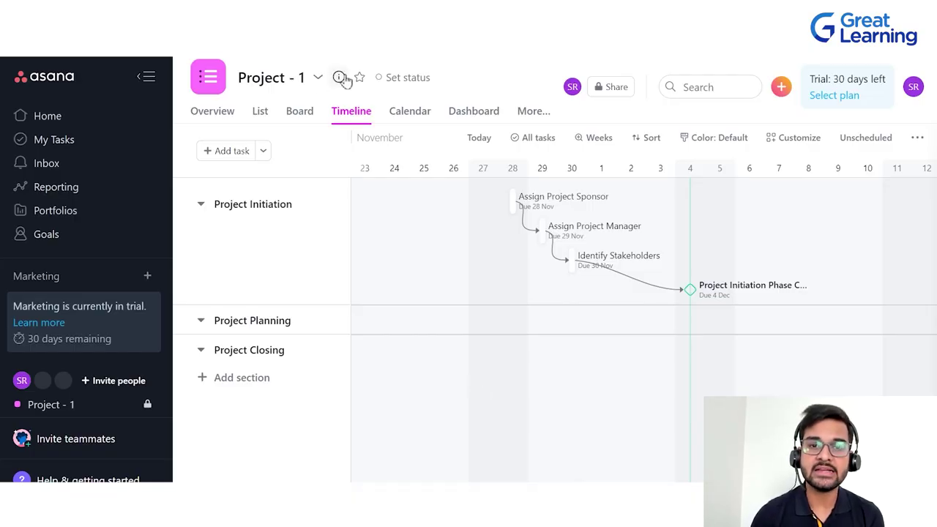
left_click(301, 114)
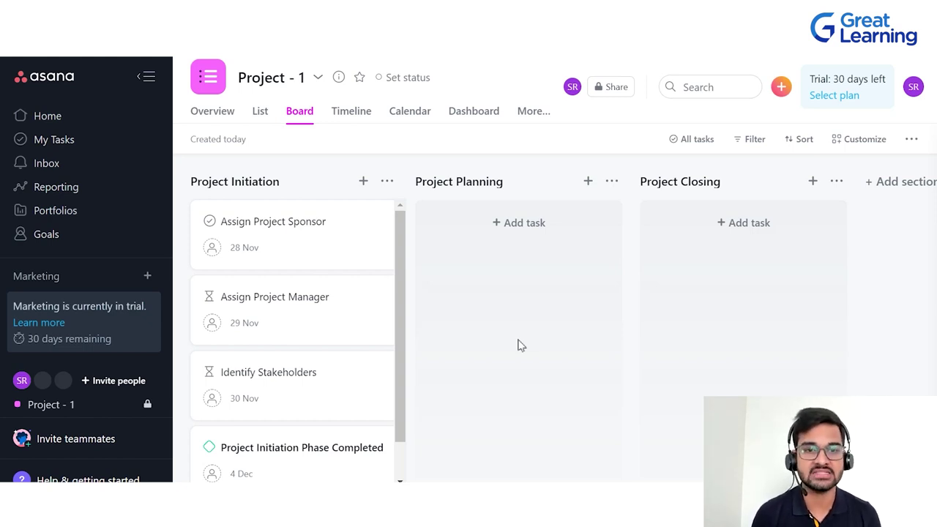
Step: Move Assign Project Sponsor into Project Closing and Identify Stakeholders into Project Planning
left_click(279, 181)
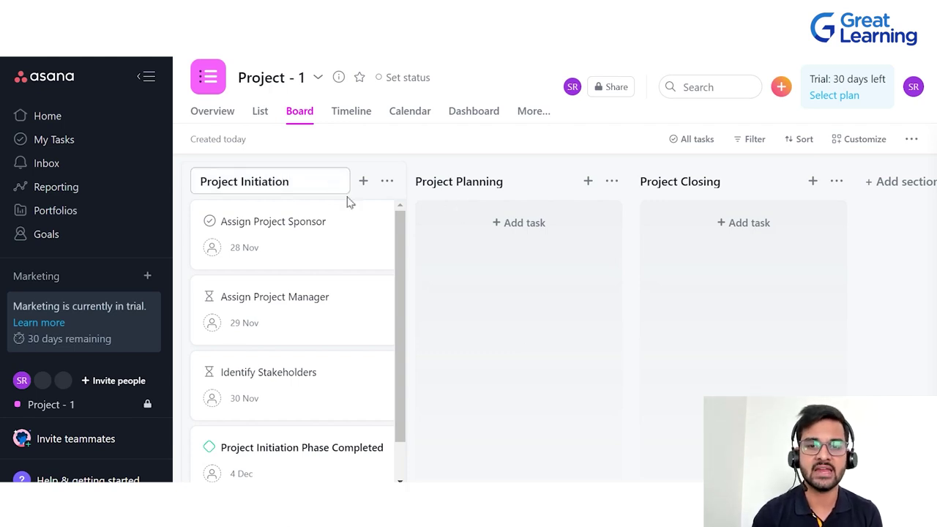
left_click(492, 183)
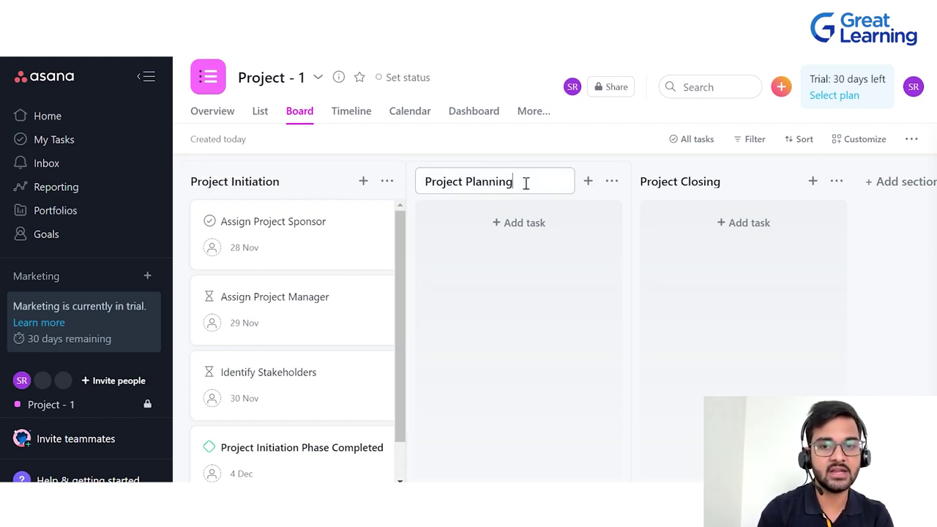
left_click(570, 272)
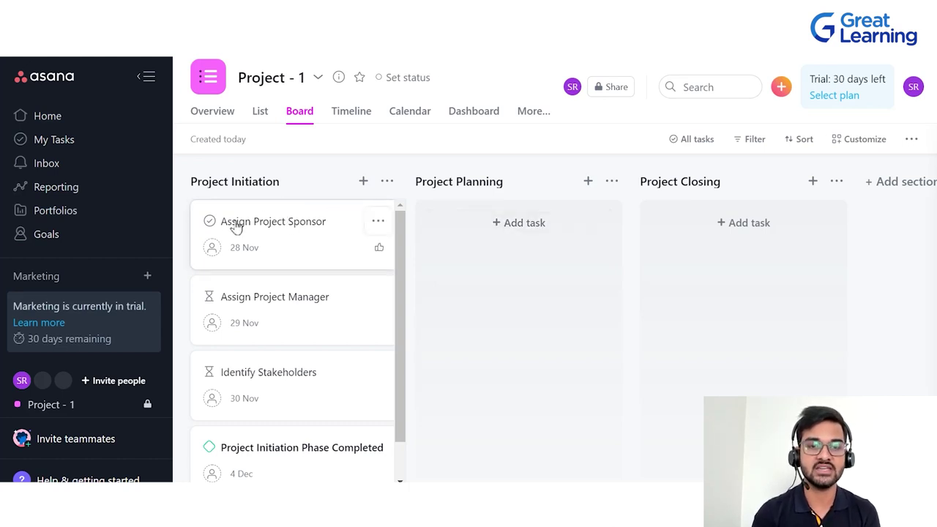
left_click_drag(224, 212, 676, 220)
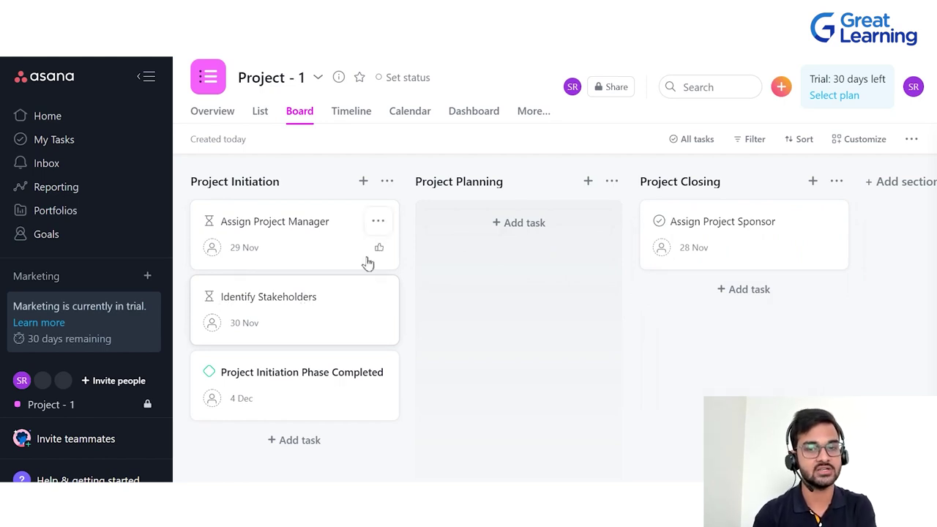
left_click_drag(257, 306, 485, 240)
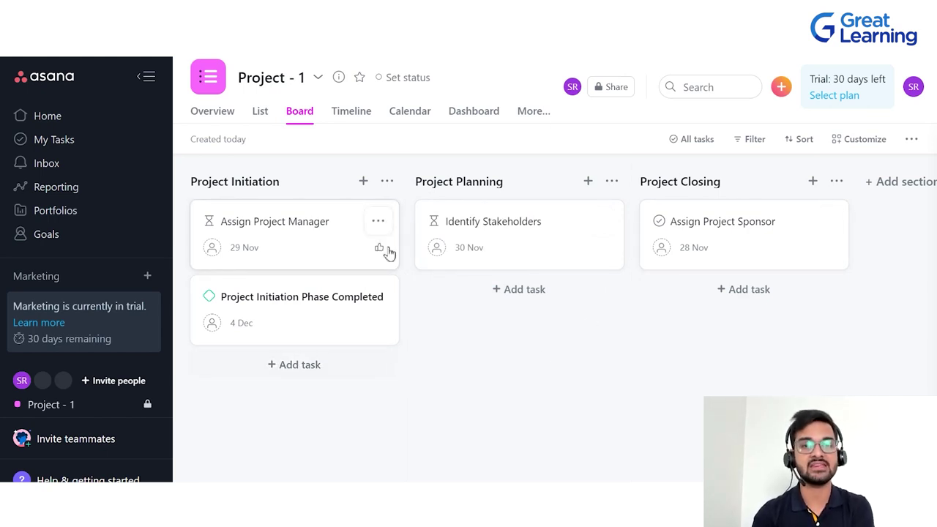
Step: Review the moved tasks in the List and Timeline views
left_click(260, 115)
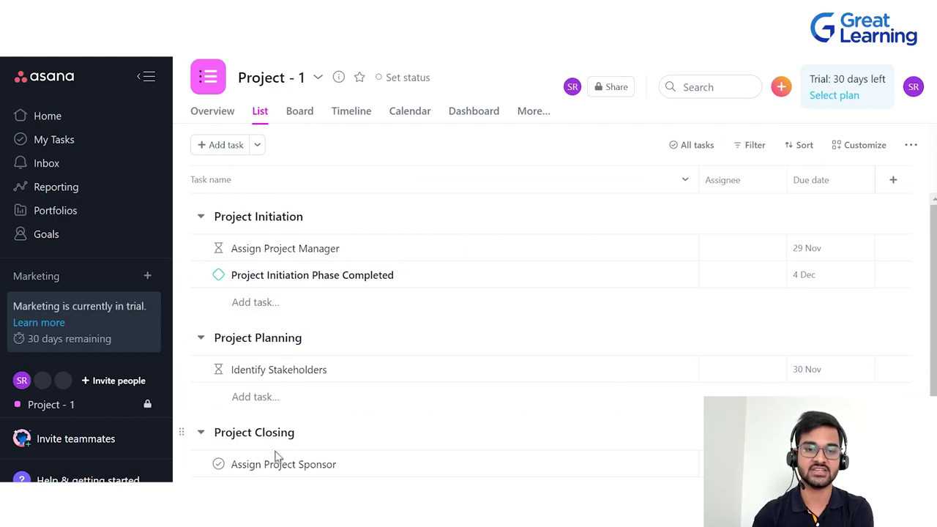
scroll(274, 454, "down", 1)
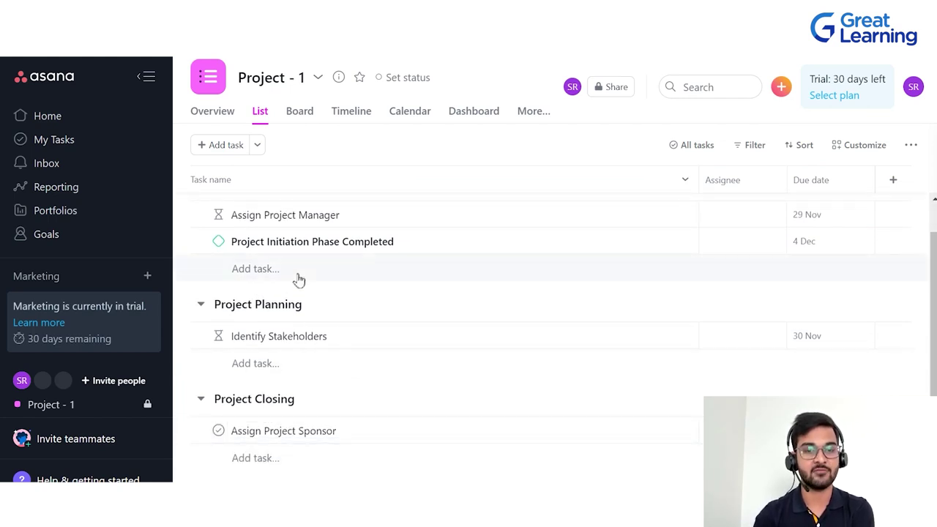
scroll(295, 278, "up", 1)
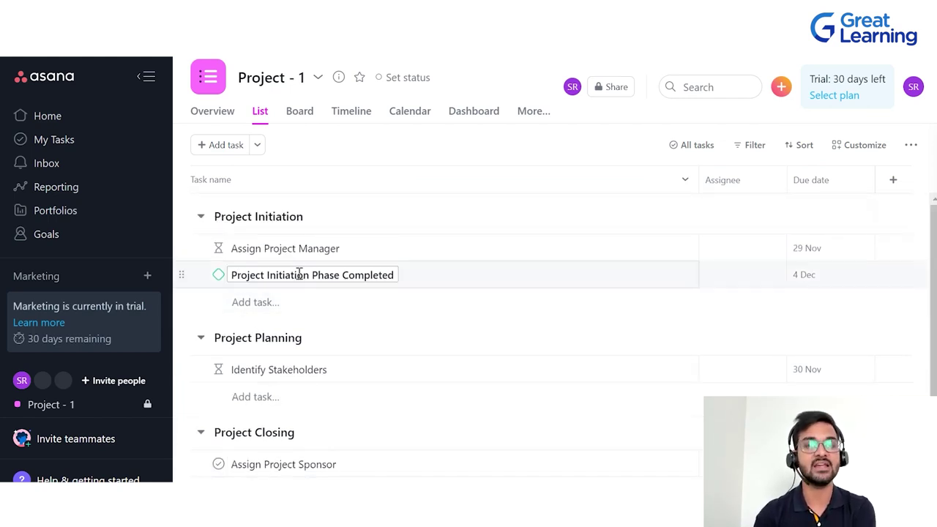
left_click(363, 114)
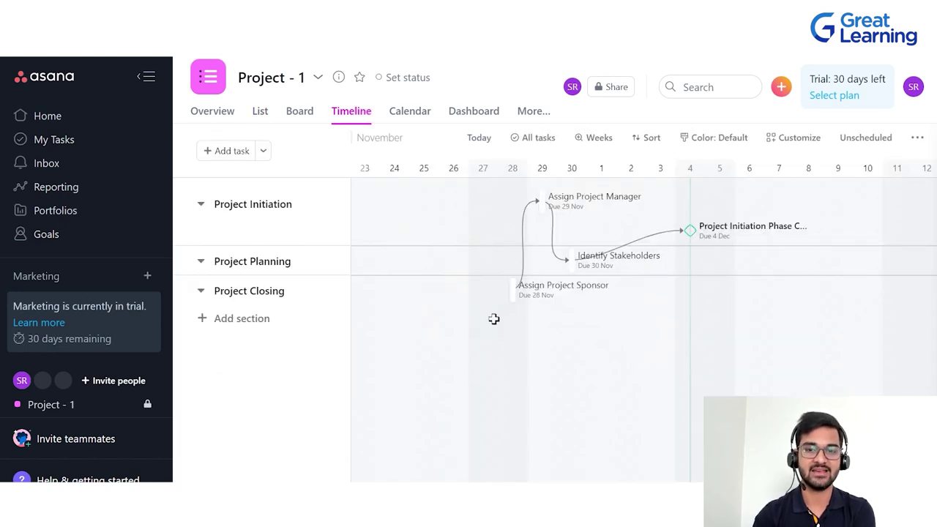
Step: Drag Identify Stakeholders and Assign Project Sponsor back into the Project Initiation column
left_click(300, 113)
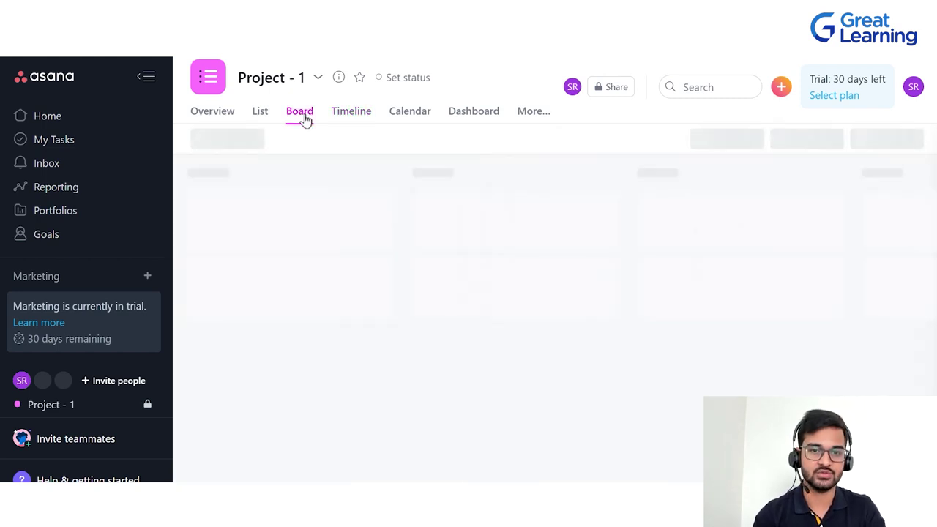
left_click_drag(492, 227, 265, 286)
left_click_drag(757, 220, 323, 228)
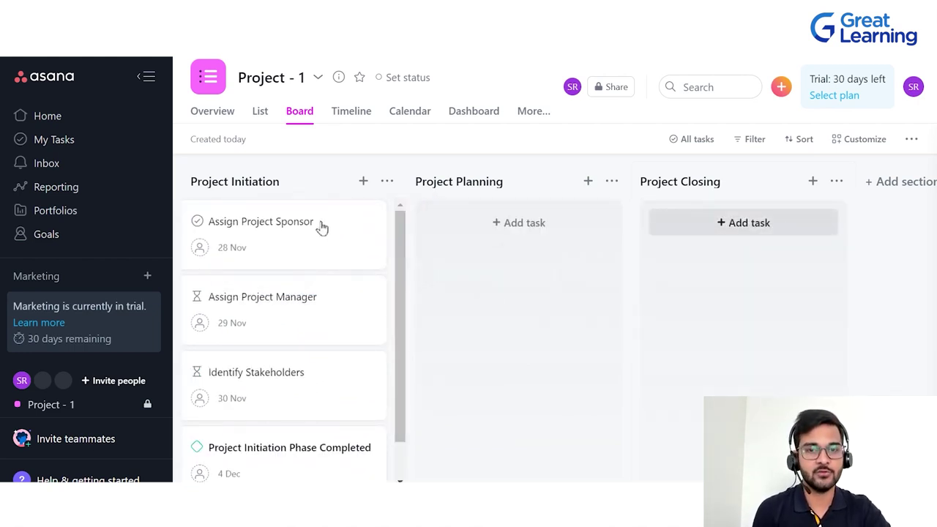
left_click(396, 118)
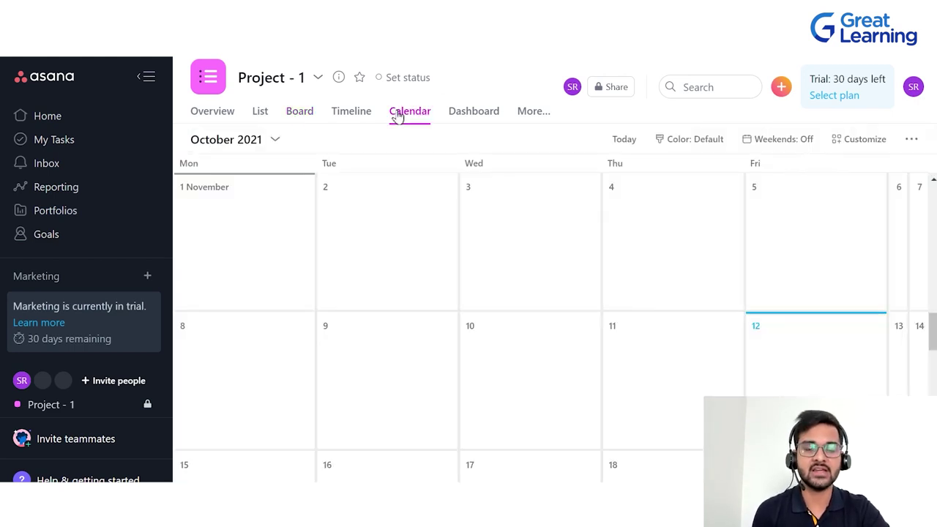
Step: Browse November 2021 in the Calendar via the month picker and start a task on 29 November
left_click(274, 139)
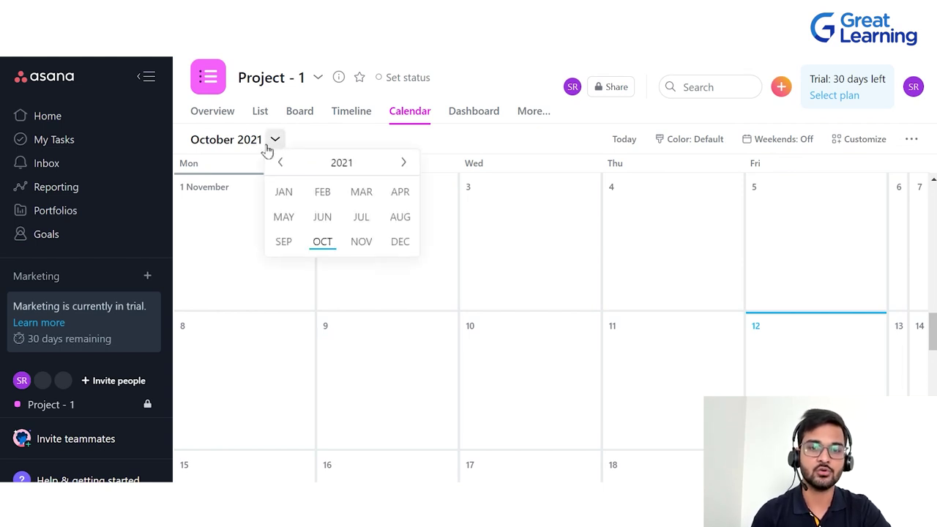
left_click(364, 243)
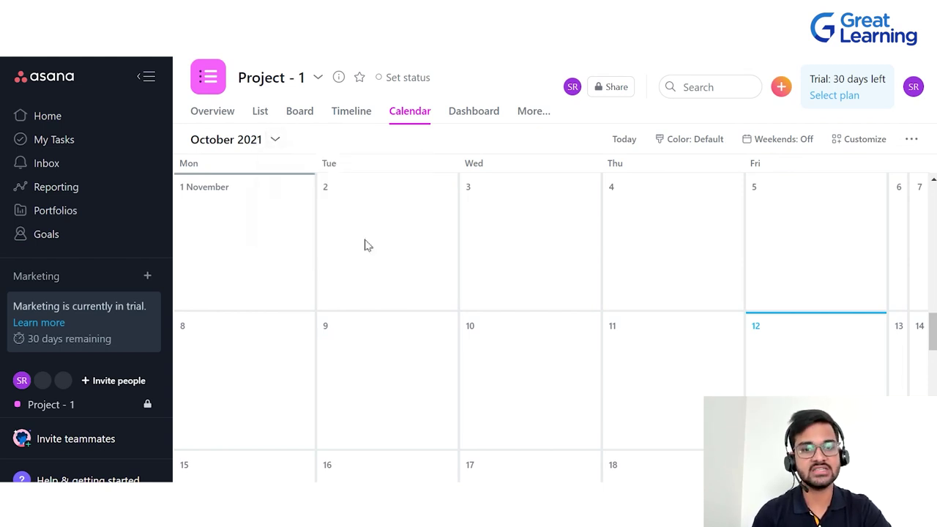
scroll(532, 389, "down", 6)
scroll(534, 390, "up", 2)
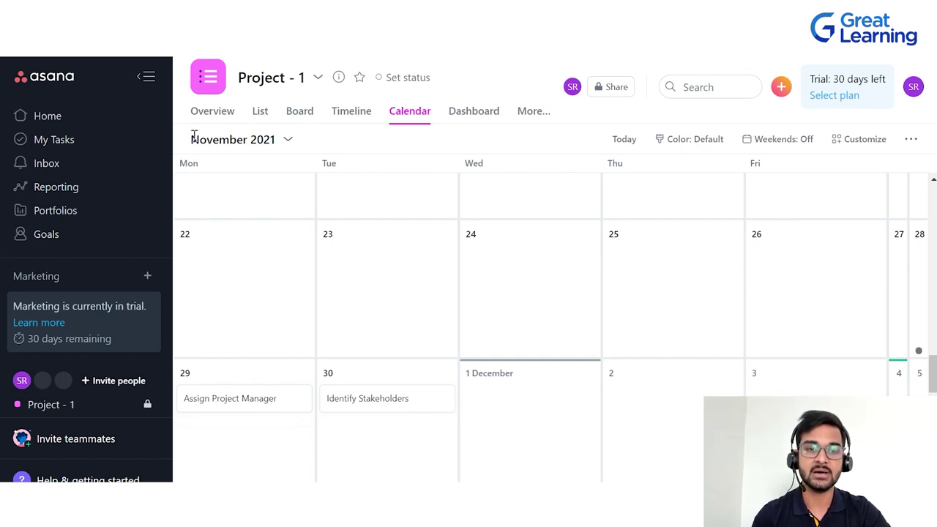
left_click_drag(194, 137, 255, 139)
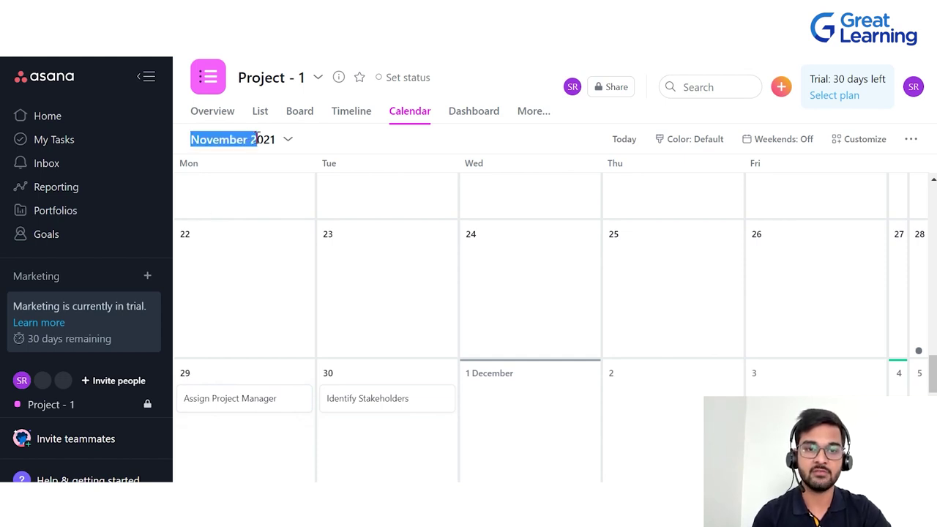
left_click(270, 377)
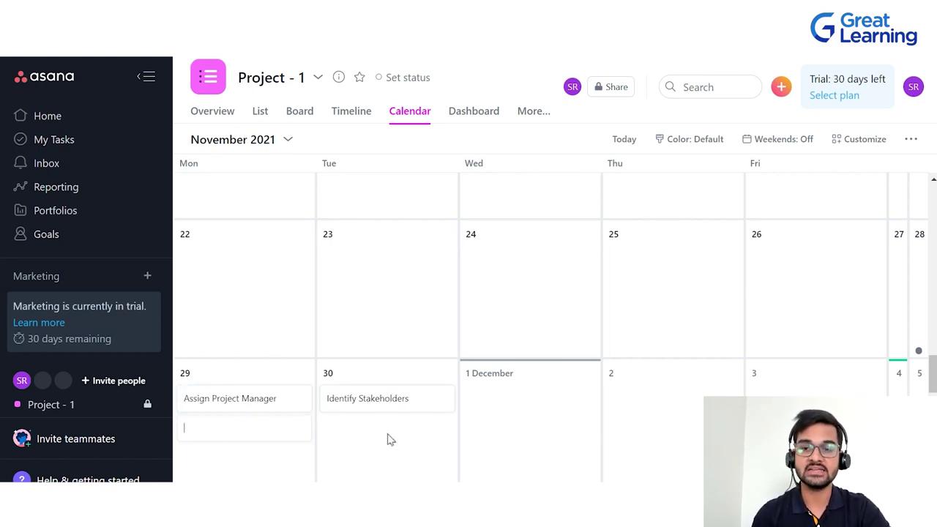
Step: Toggle the calendar's weekends off and on, then bring up the project Dashboard
left_click(892, 393)
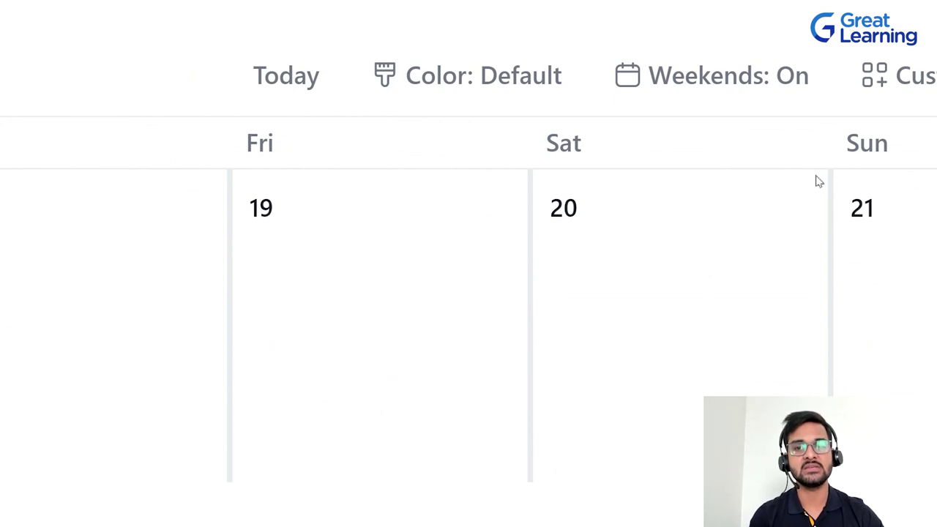
left_click(761, 88)
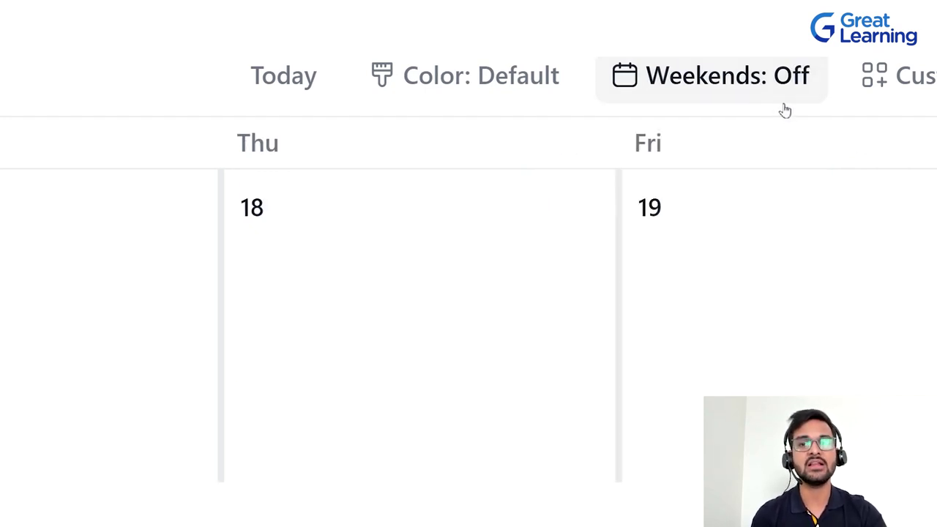
left_click(769, 90)
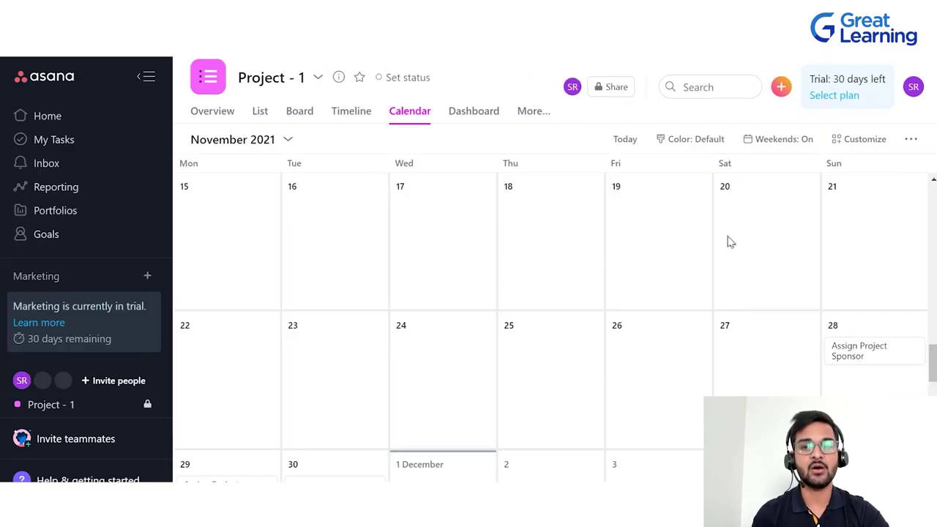
left_click(789, 140)
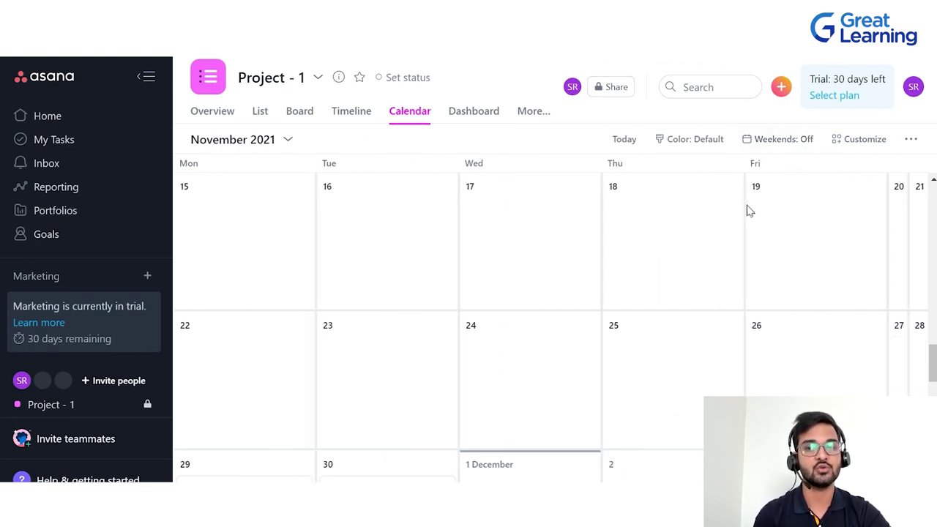
left_click(804, 142)
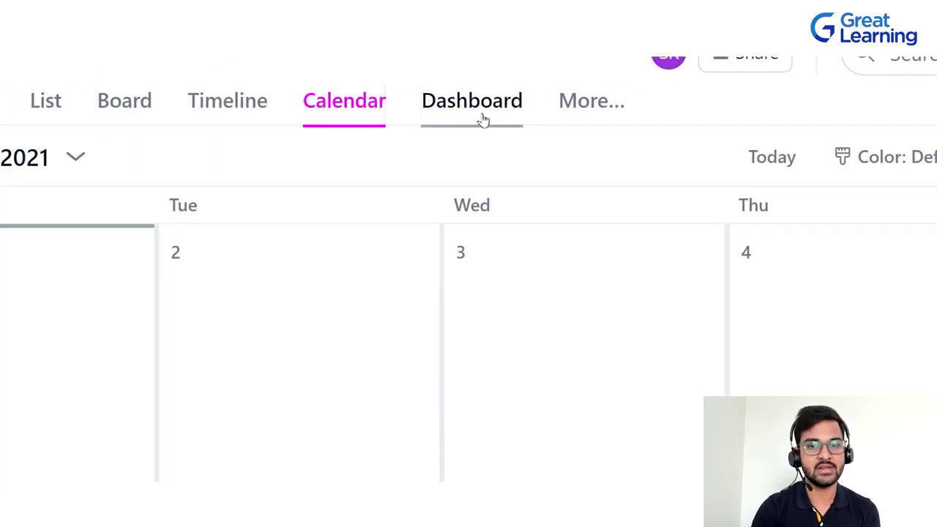
left_click(483, 121)
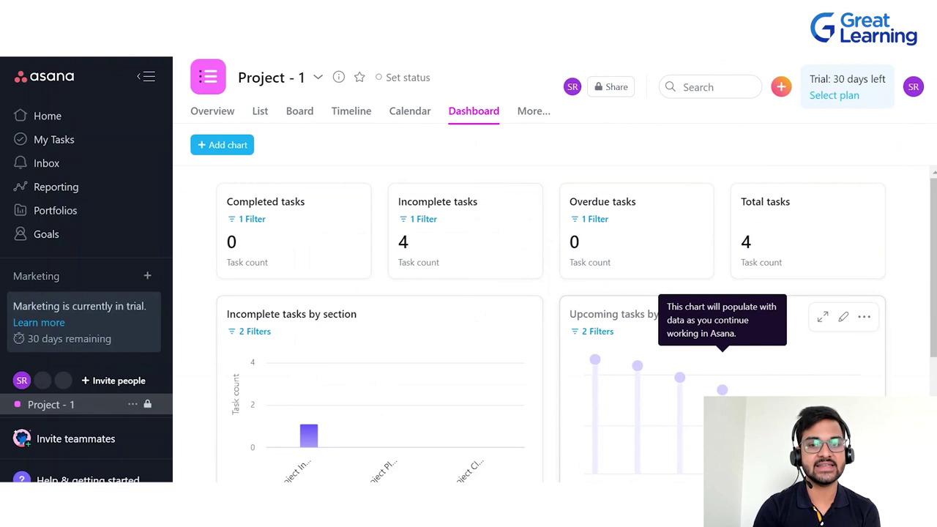
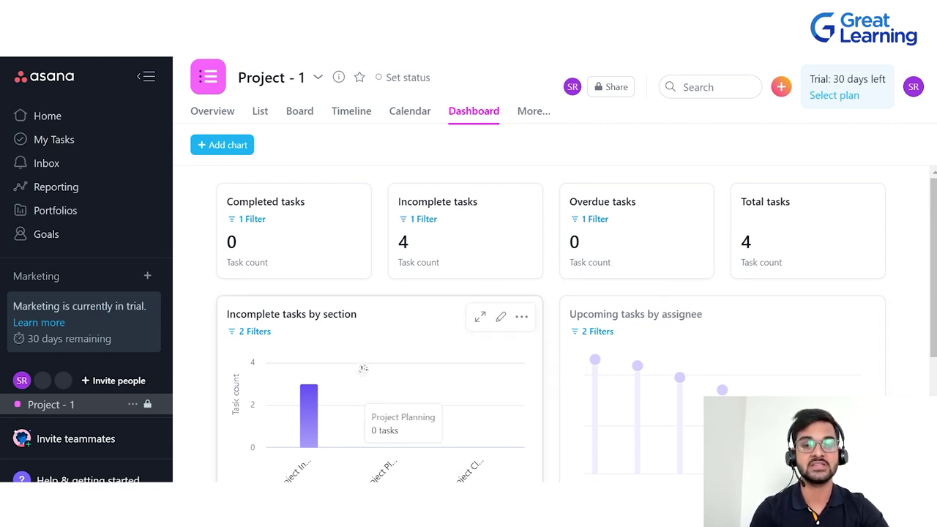
Step: Add a donut-style Tasks by section chart to the project dashboard
scroll(362, 373, "down", 3)
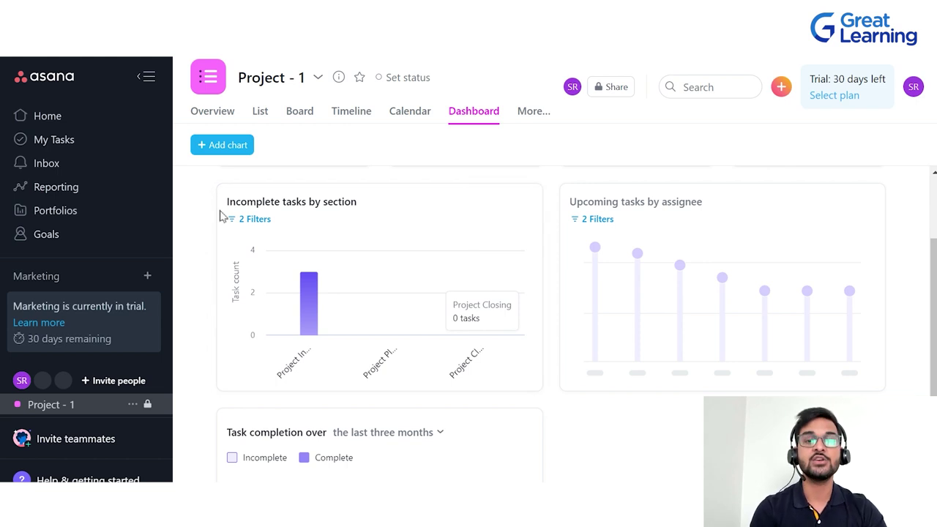
mouse_move(230, 222)
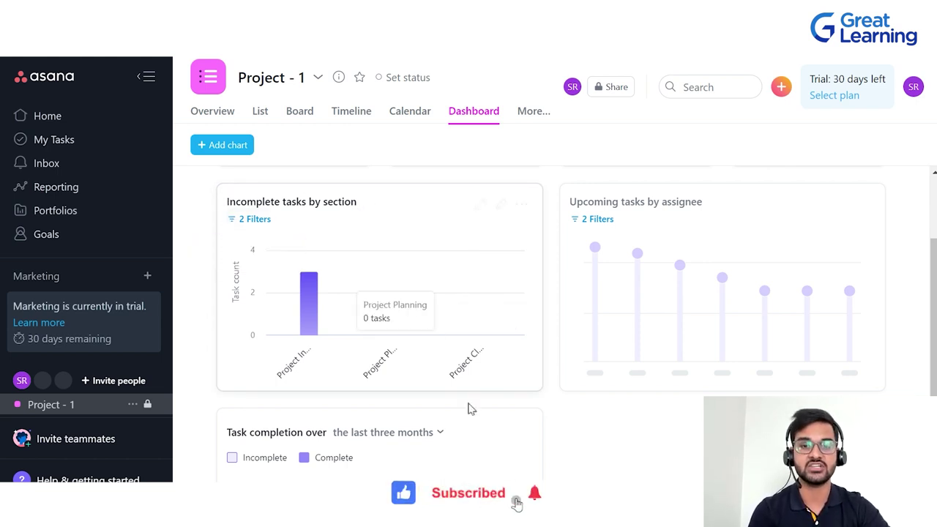
mouse_move(300, 328)
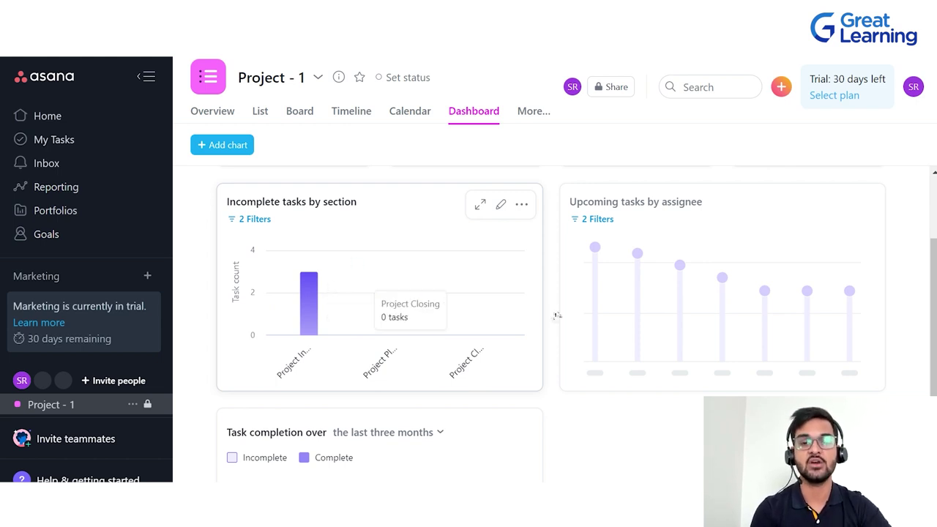
mouse_move(607, 341)
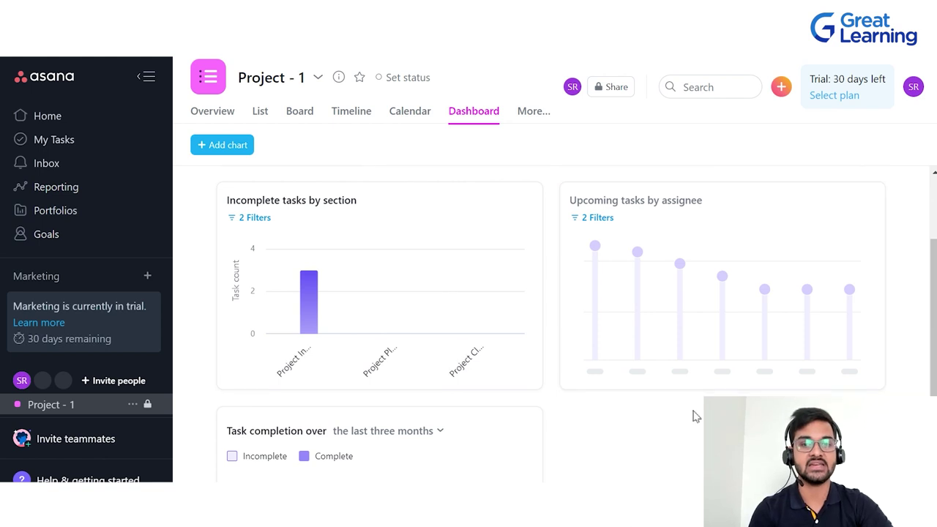
scroll(696, 416, "down", 2)
scroll(695, 414, "up", 4)
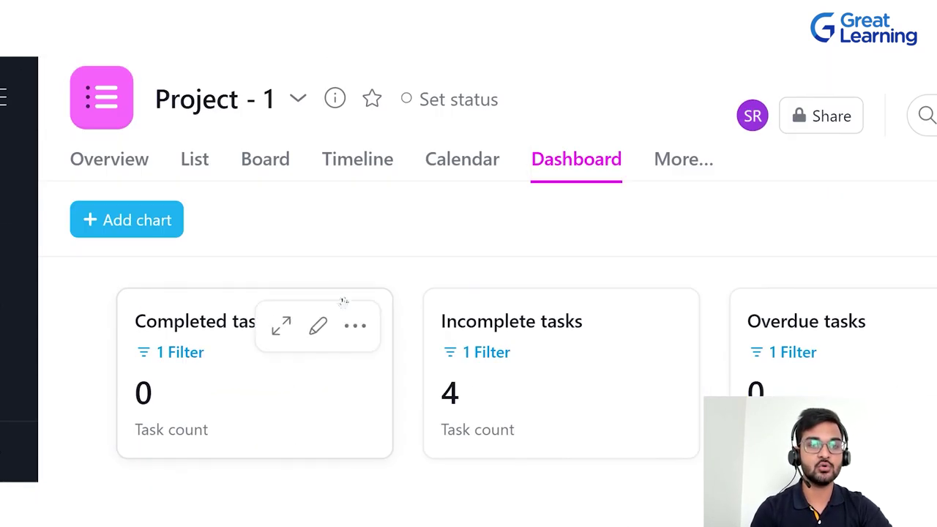
left_click(127, 224)
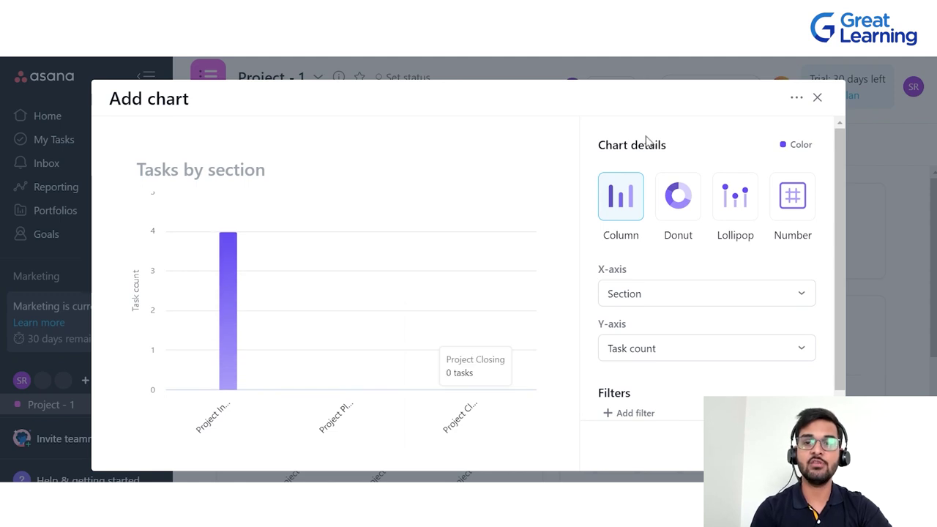
left_click(679, 207)
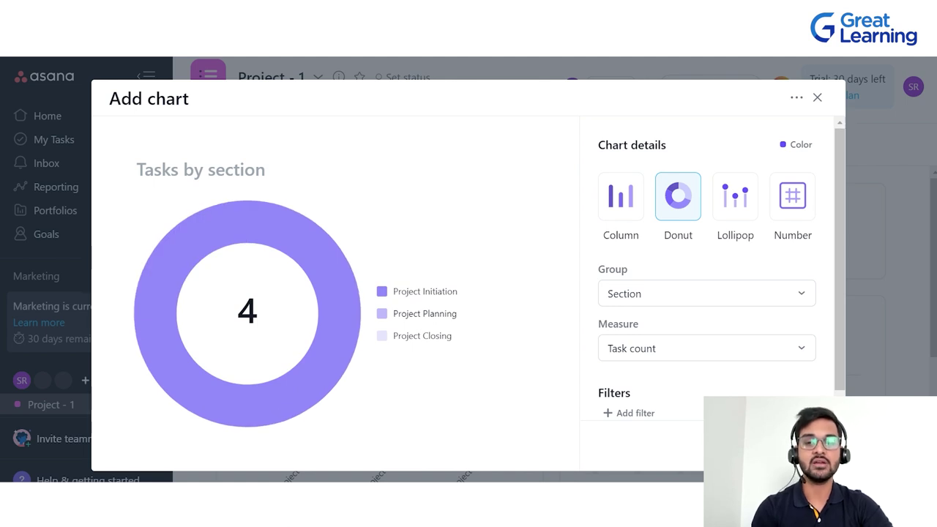
left_click(798, 448)
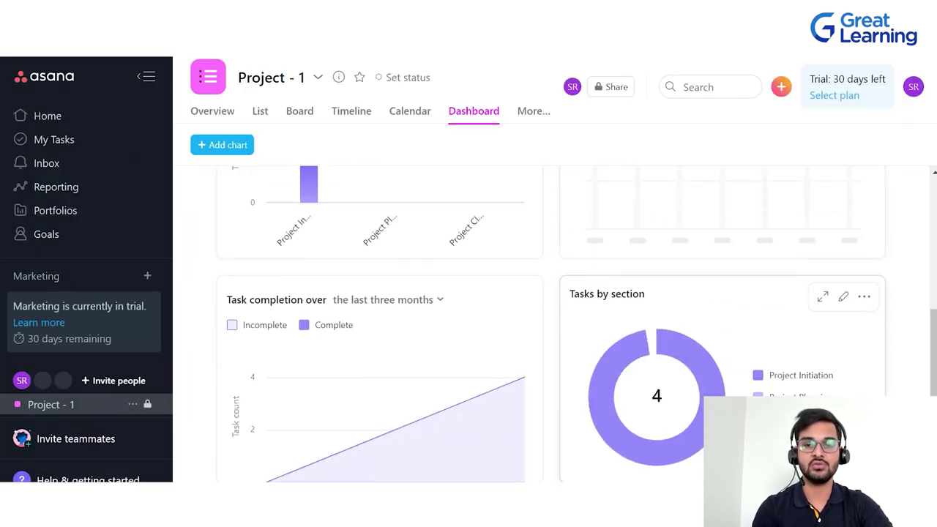
Step: Move the Tasks by section and Task completion charts, then remove the Tasks by section chart
left_click_drag(715, 295, 727, 336)
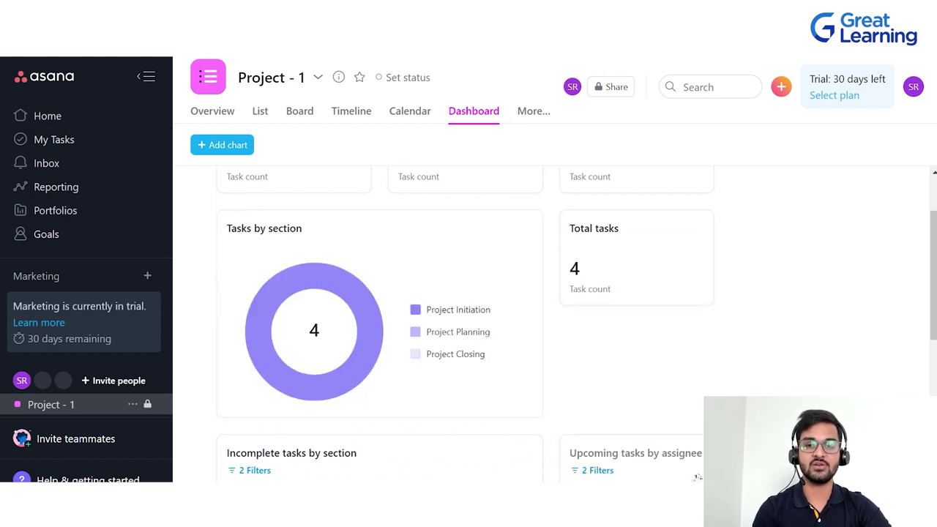
scroll(714, 381, "down", 5)
left_click_drag(450, 300, 805, 232)
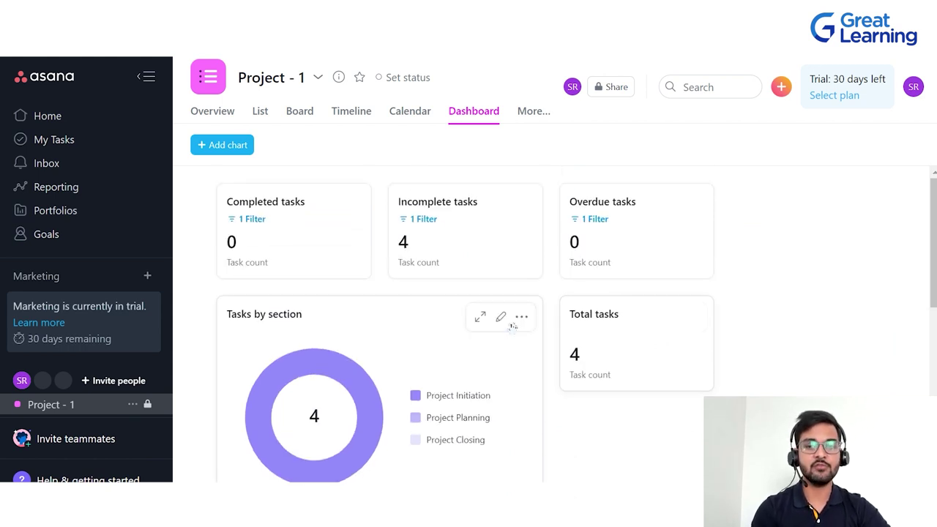
left_click(522, 319)
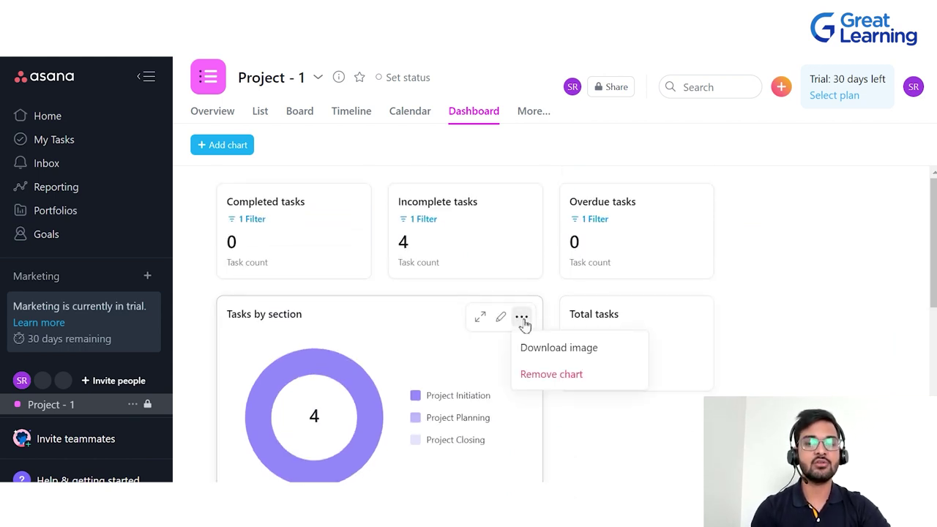
left_click(555, 373)
left_click(651, 233)
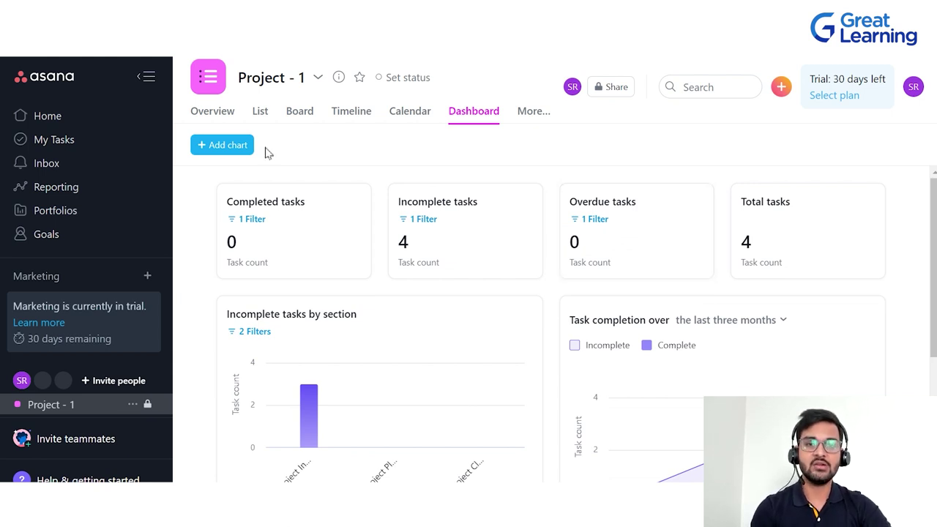
left_click(262, 114)
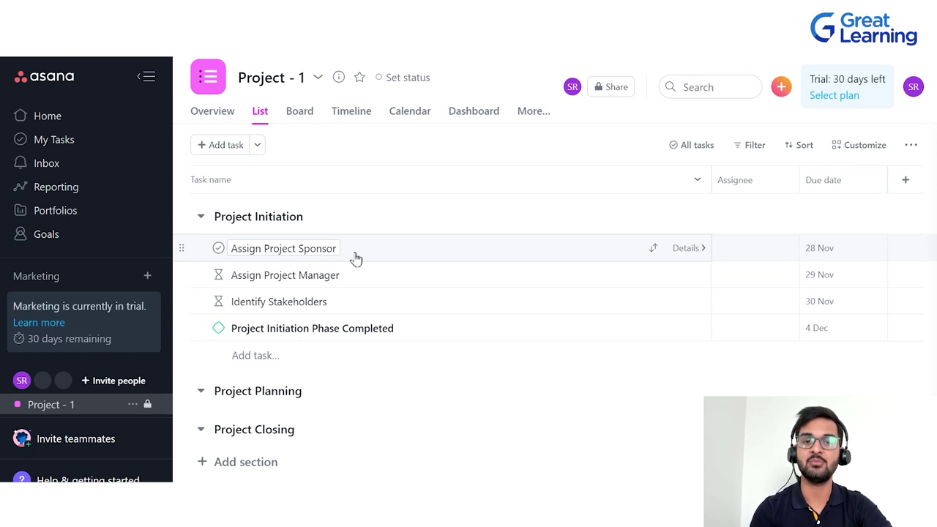
Step: Open Assign Project Sponsor's details, mark it complete, and close the pane
left_click(235, 252)
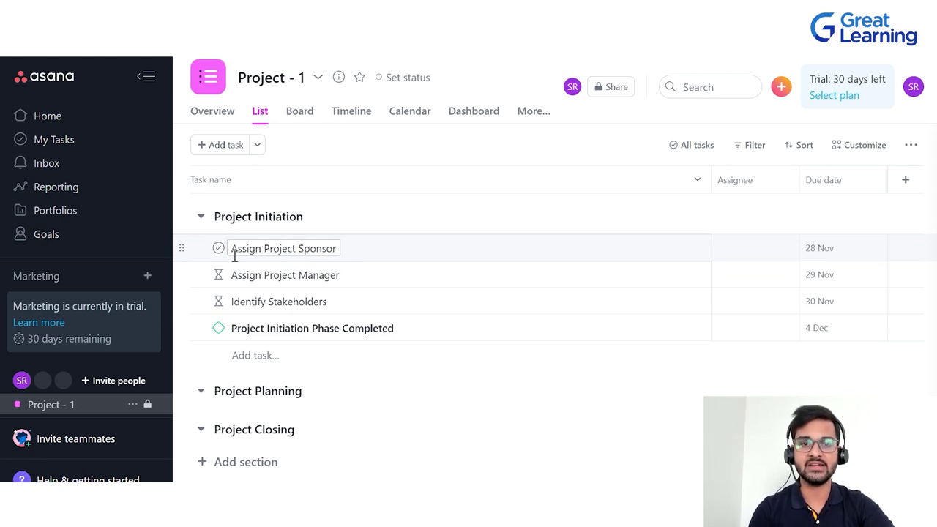
left_click(368, 254)
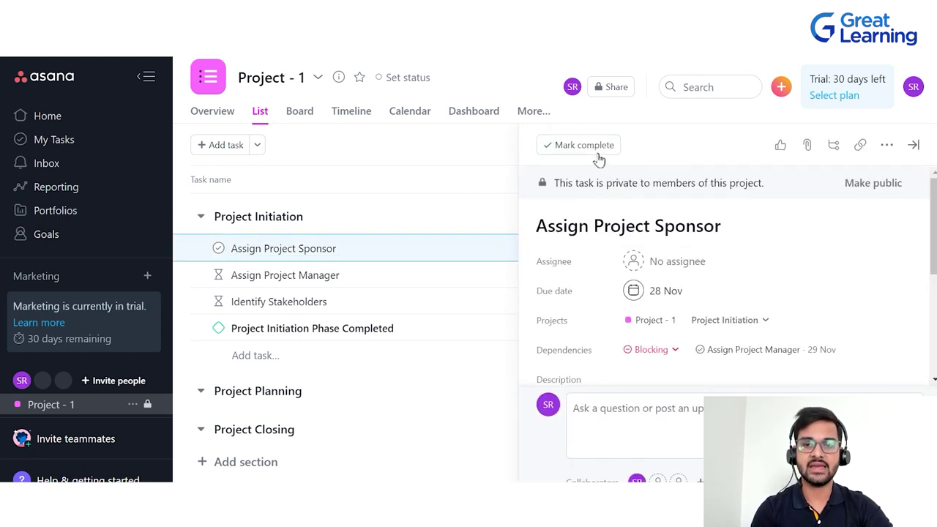
left_click(585, 146)
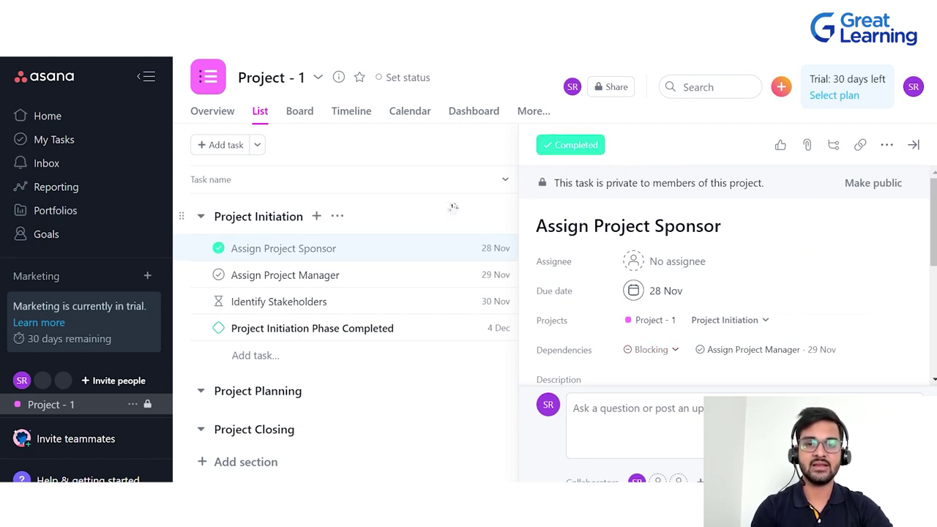
left_click(914, 144)
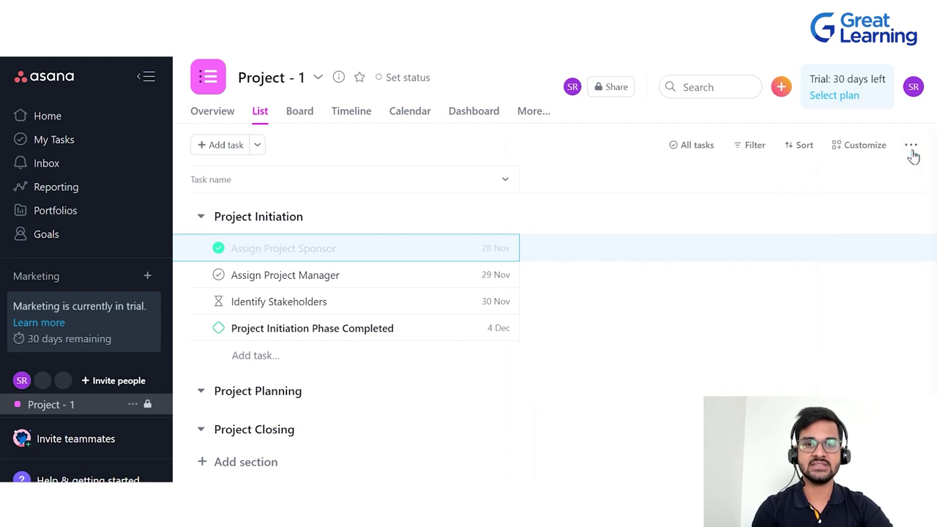
left_click(484, 116)
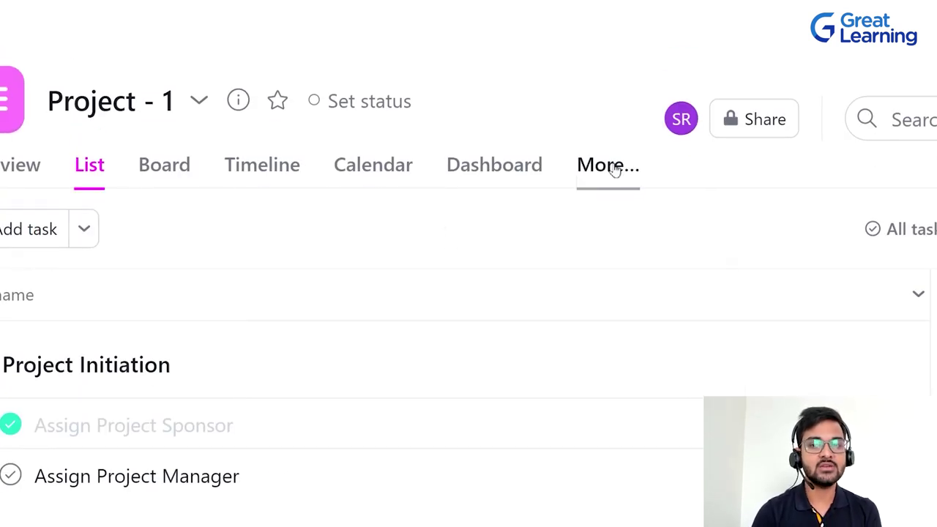
Step: Start a new project message titled 'Meeting with the Stakeholders'
left_click(613, 168)
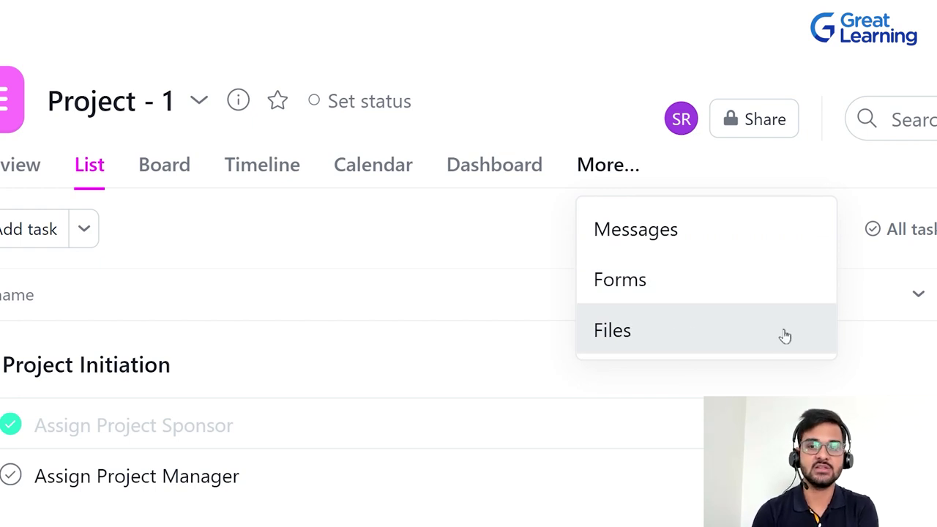
left_click(622, 229)
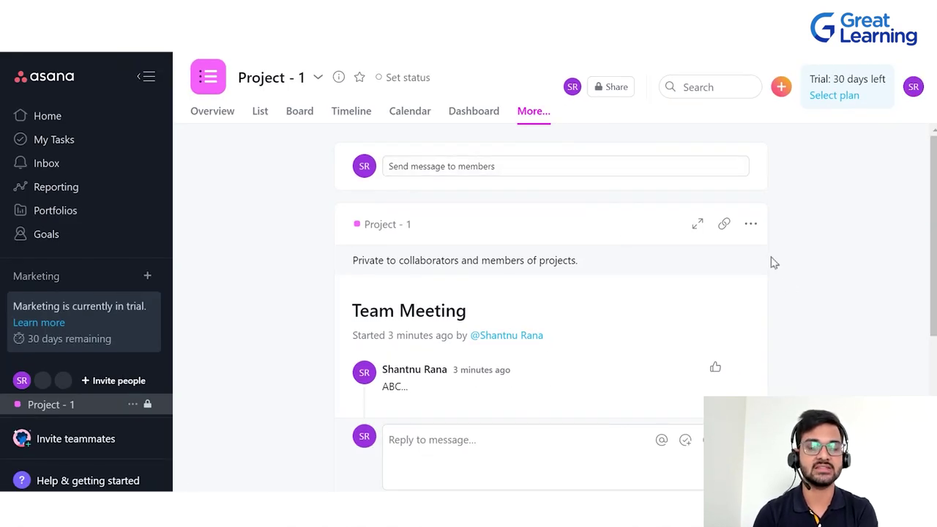
left_click(494, 173)
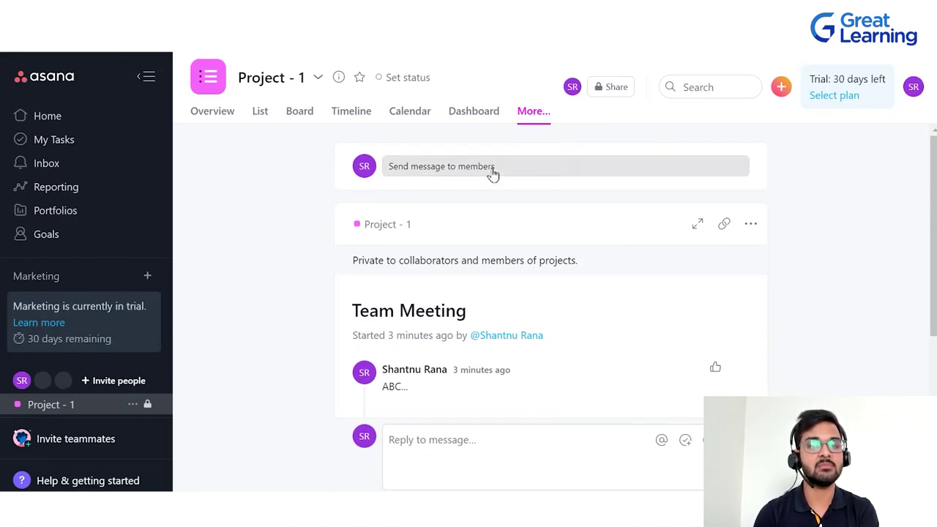
left_click(174, 173)
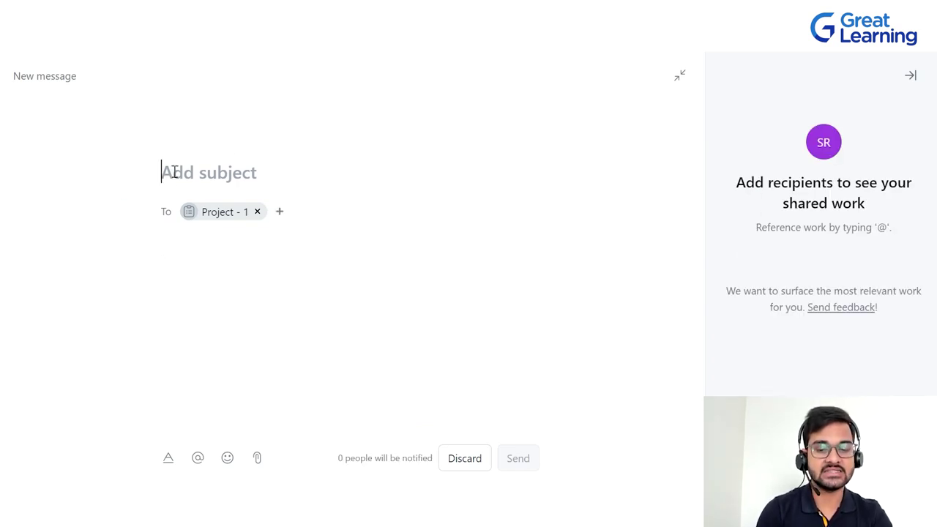
type("Meeting ")
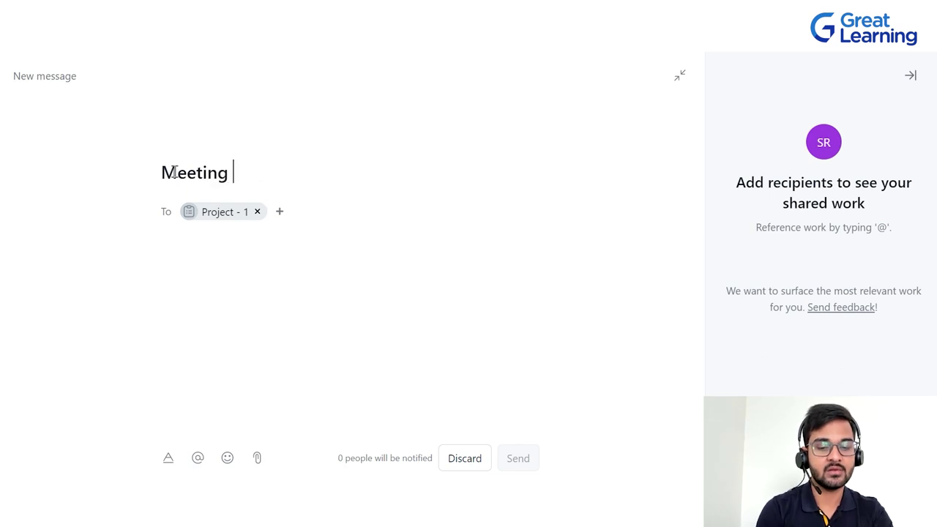
type("with the ")
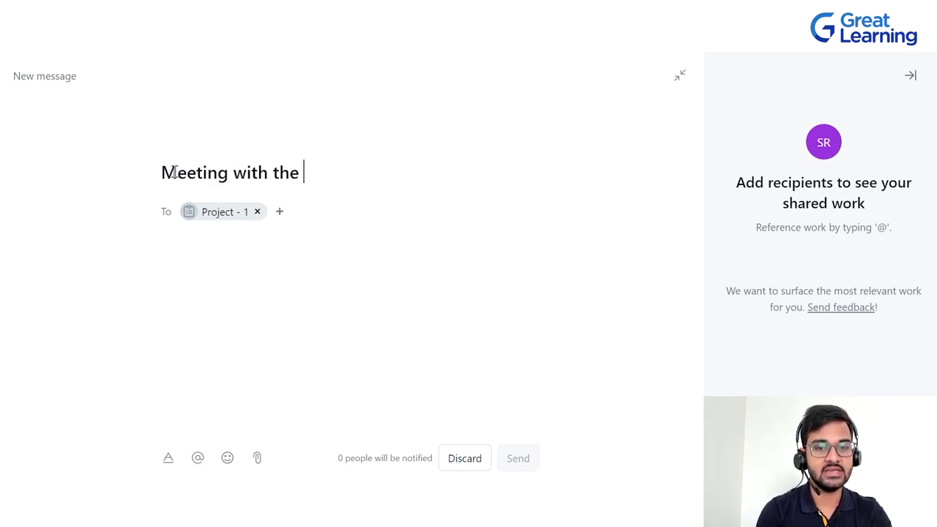
type("Stakeho")
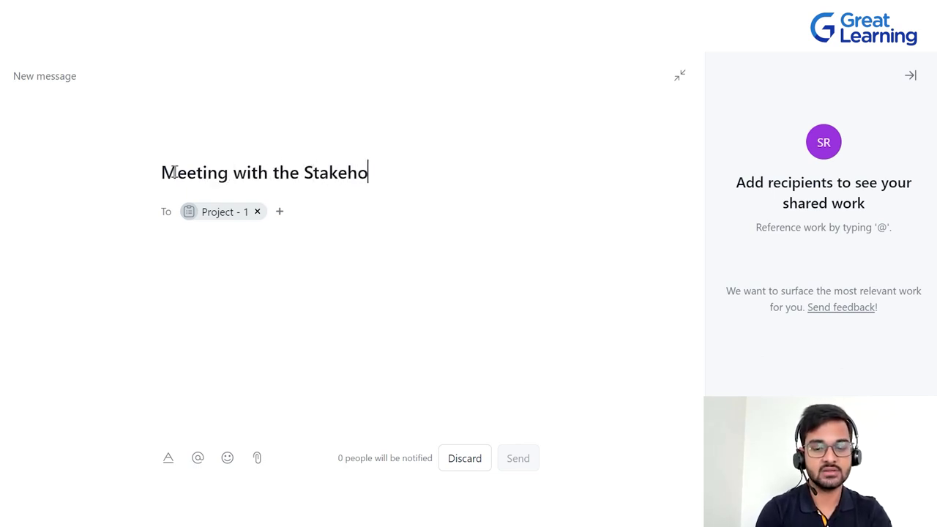
type("lders")
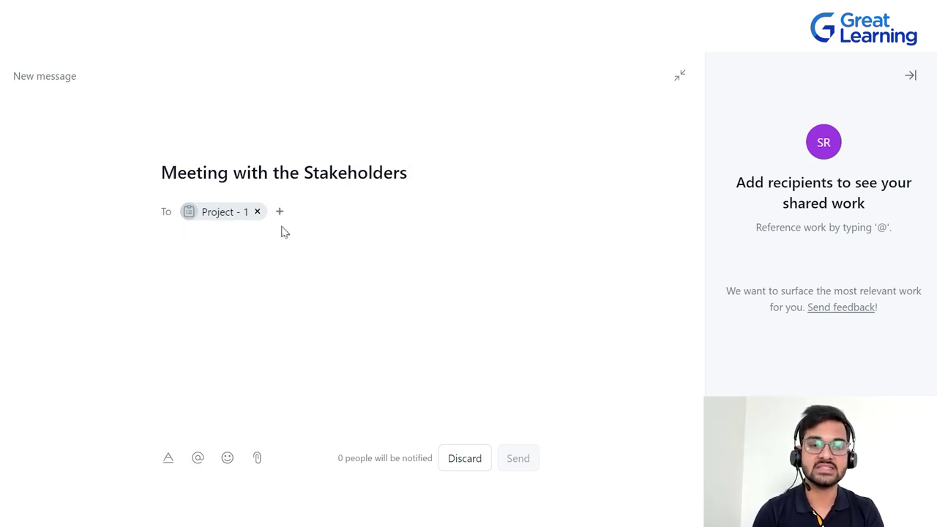
Step: Fill the message body with 'ABC....' and send it
left_click(171, 240)
left_click(196, 268)
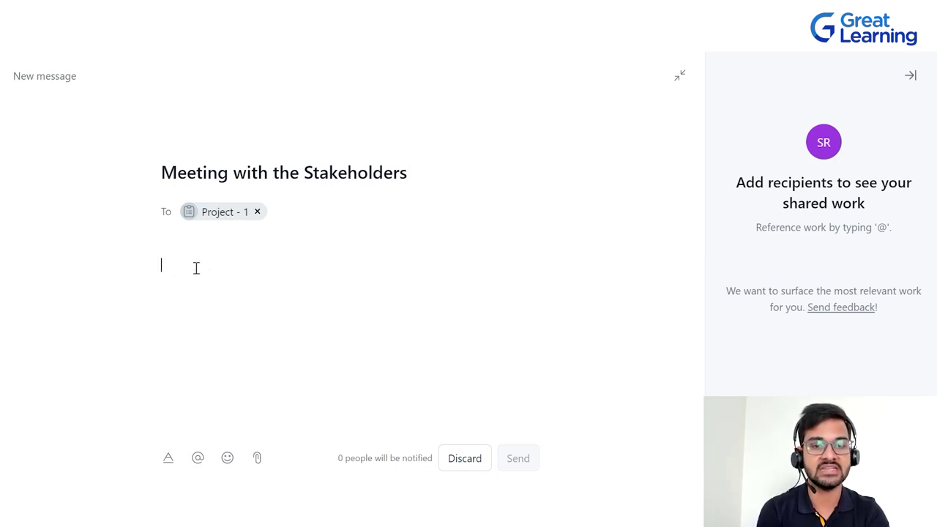
type("AB")
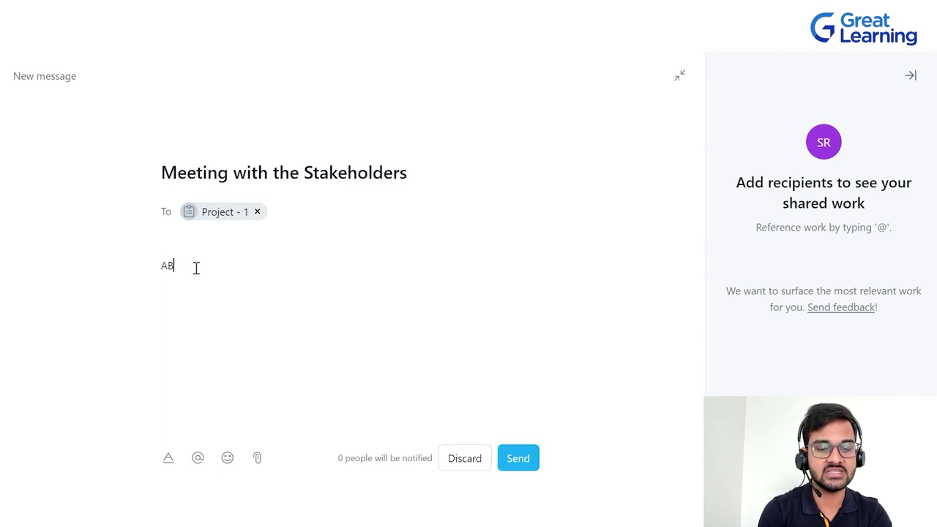
type("C.....")
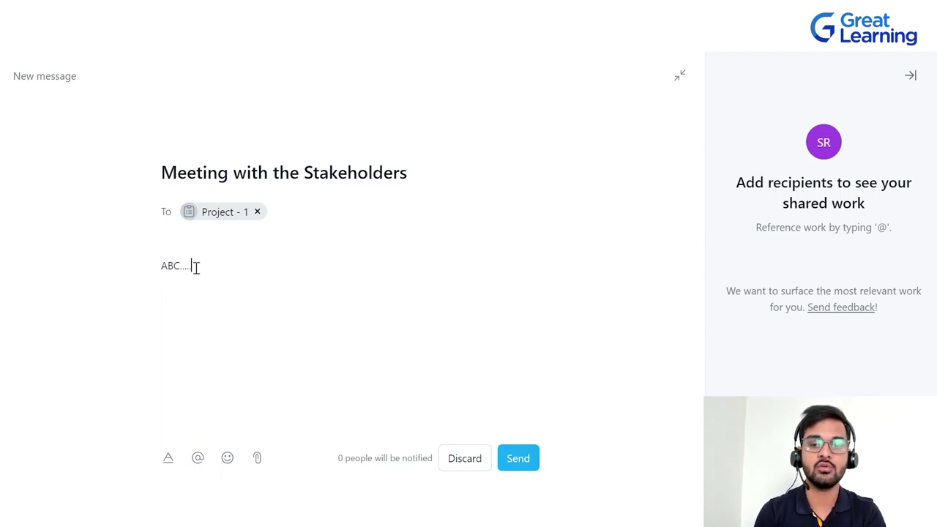
left_click(511, 461)
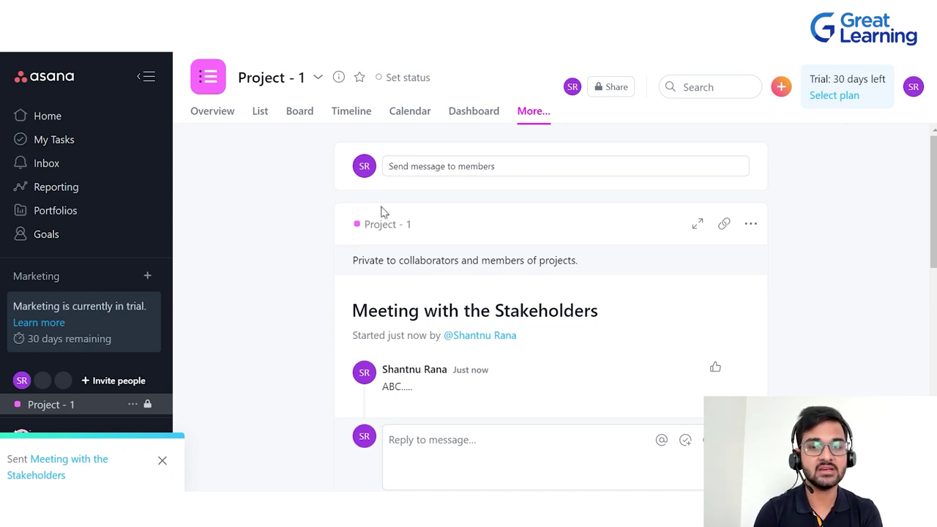
Step: Look over the posted message's reply box and options menu, then dismiss the menu
scroll(479, 374, "down", 1)
left_click(480, 377)
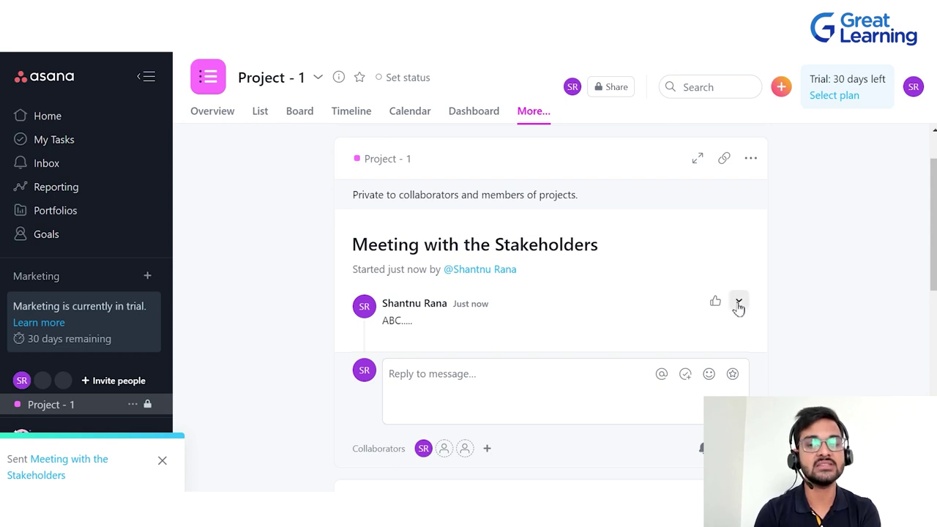
left_click(738, 305)
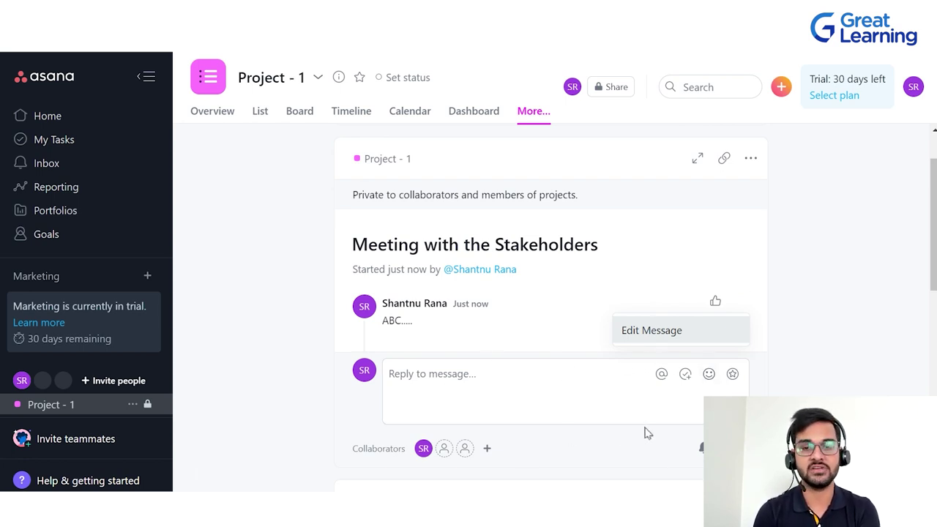
left_click(389, 374)
scroll(549, 293, "up", 2)
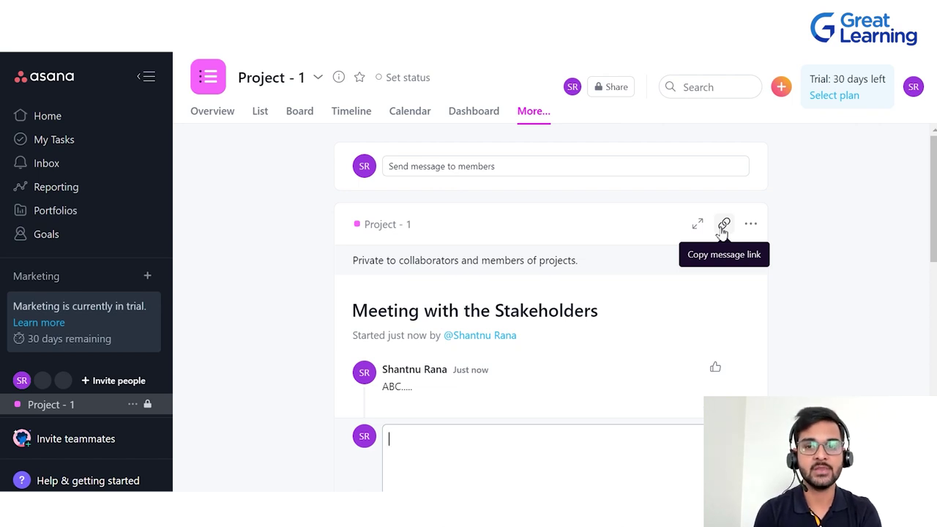
left_click(535, 117)
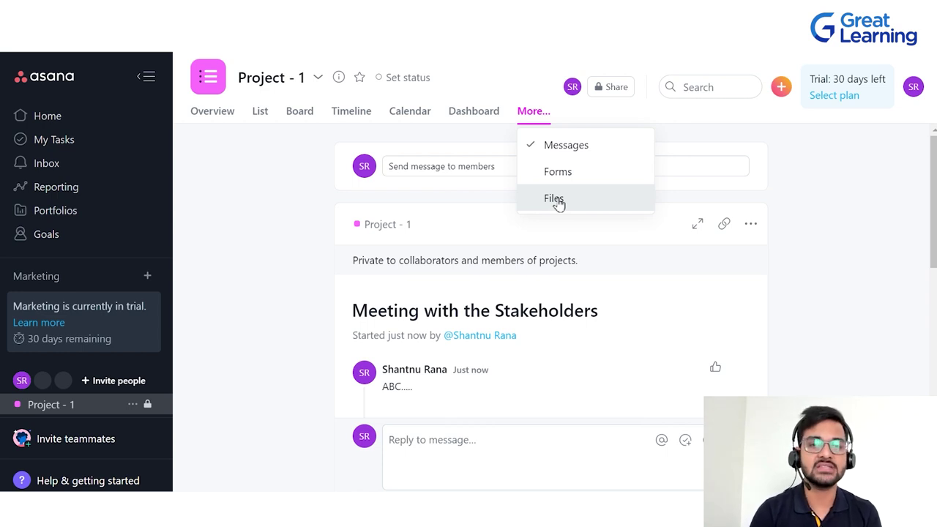
Step: In List view, check Assign Project Manager's details and attachment options, then close them
left_click(260, 113)
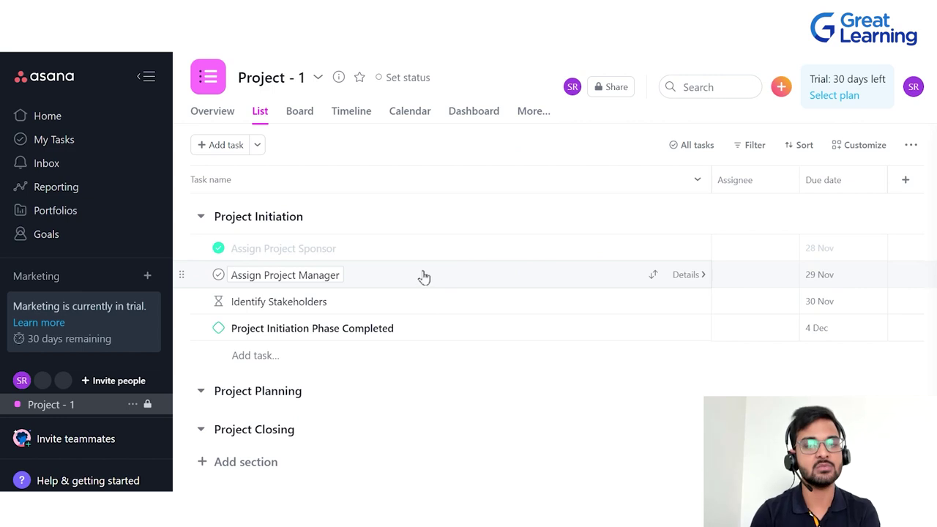
left_click(464, 274)
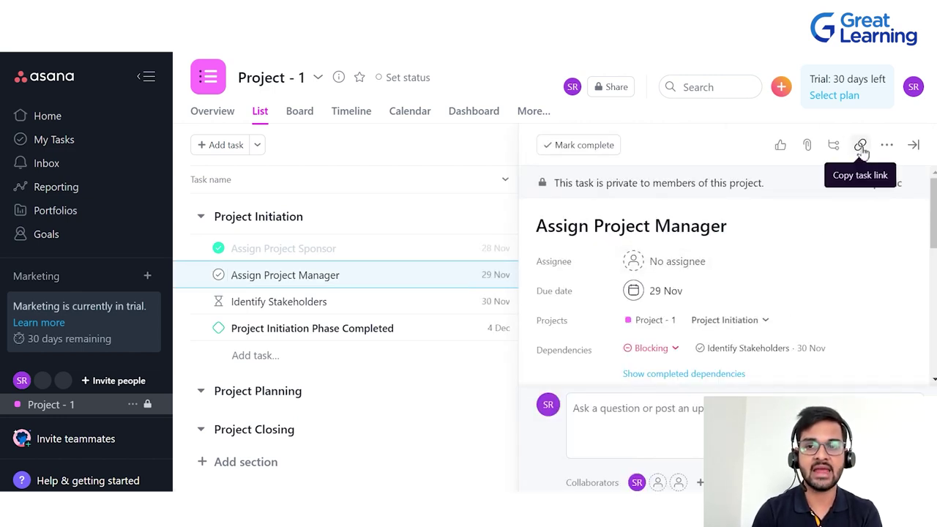
left_click(807, 145)
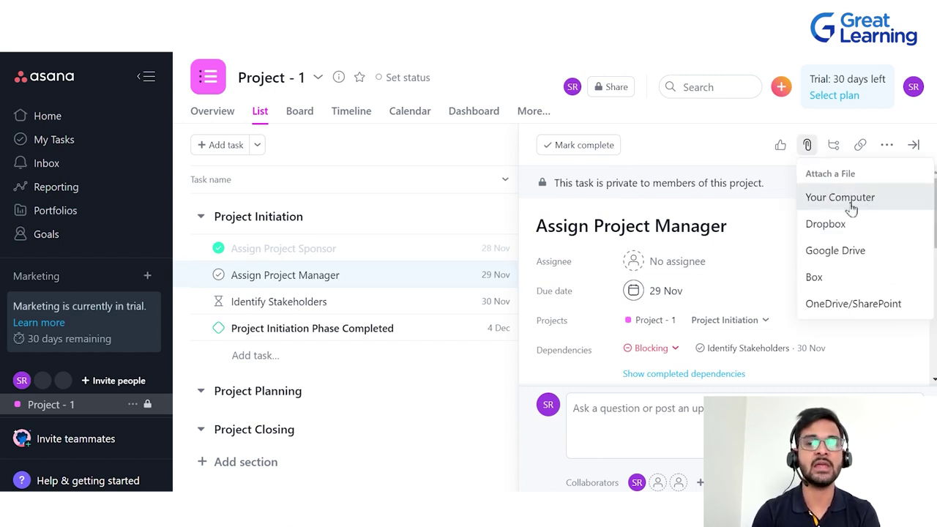
left_click(913, 145)
left_click(543, 117)
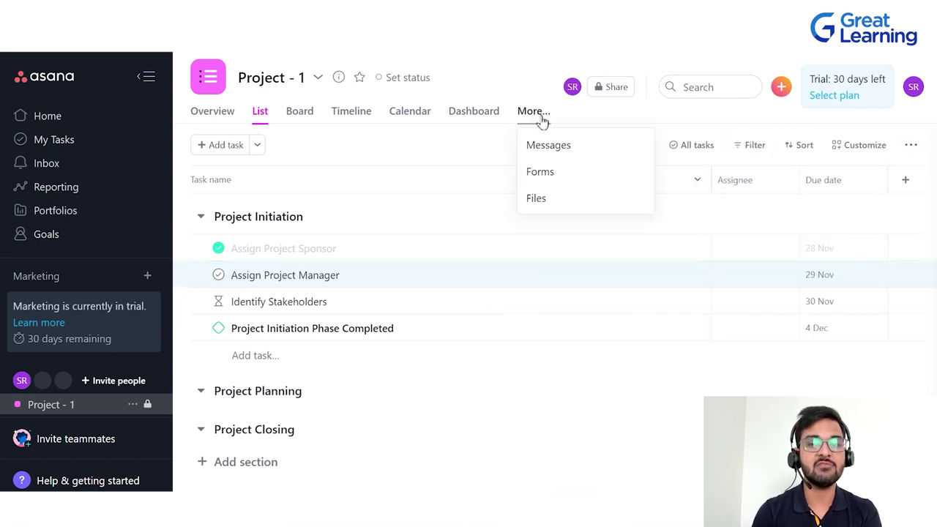
Step: Go to the project's Files view and add a new form
left_click(564, 207)
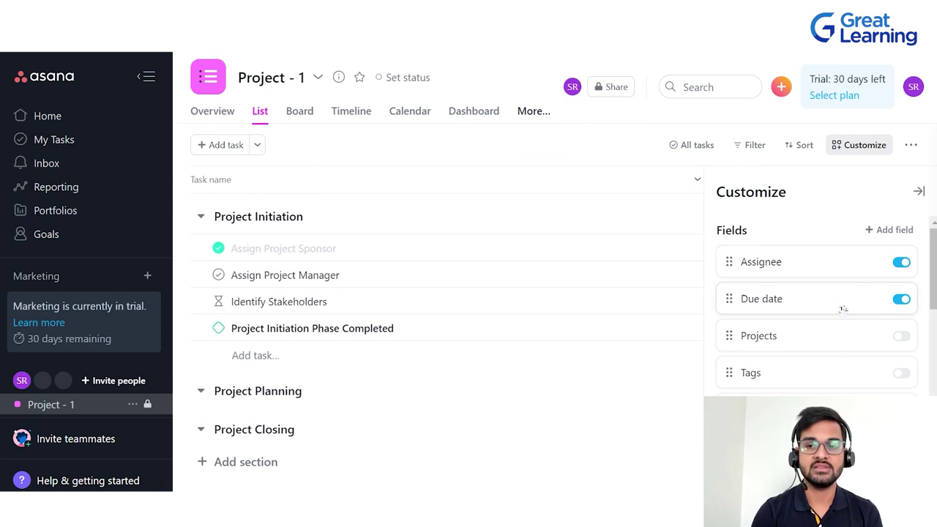
scroll(842, 309, "down", 5)
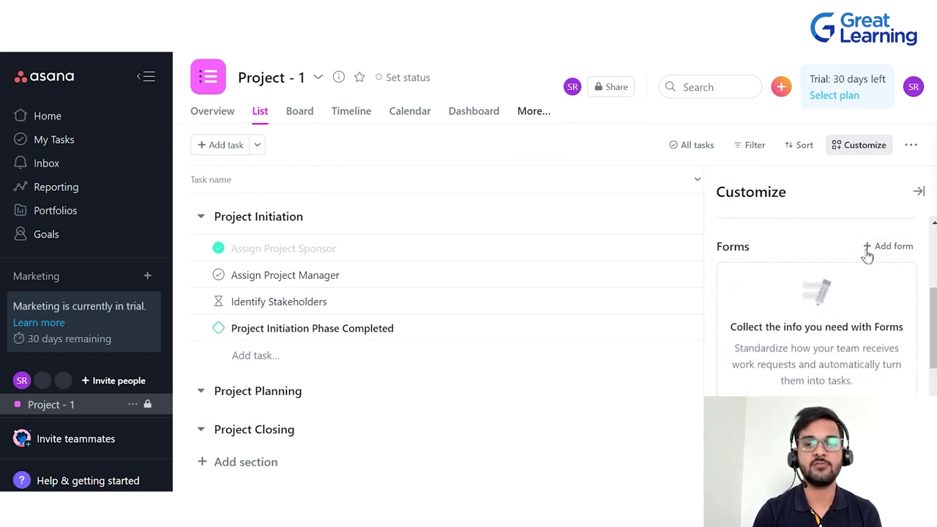
left_click(900, 252)
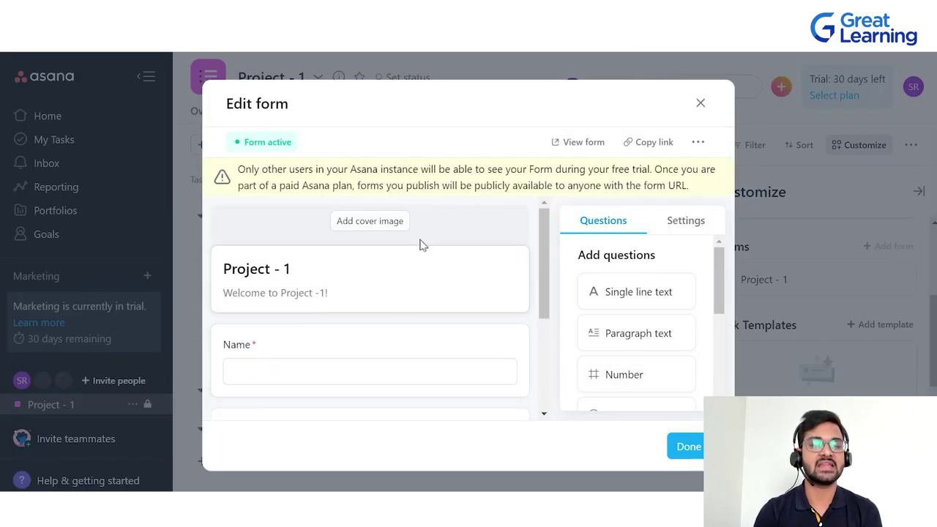
Step: Add two single-line text questions below Email address, discarding the paragraph question
left_click(291, 268)
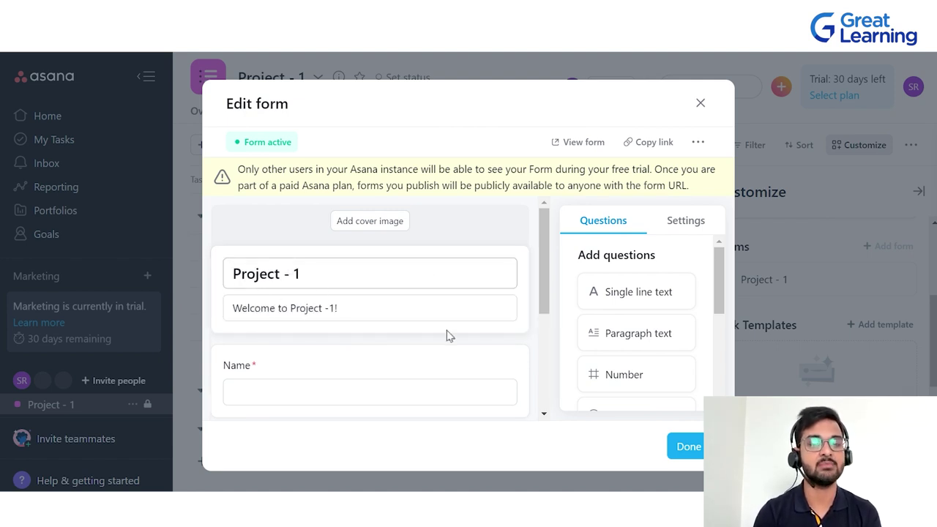
scroll(378, 331, "down", 3)
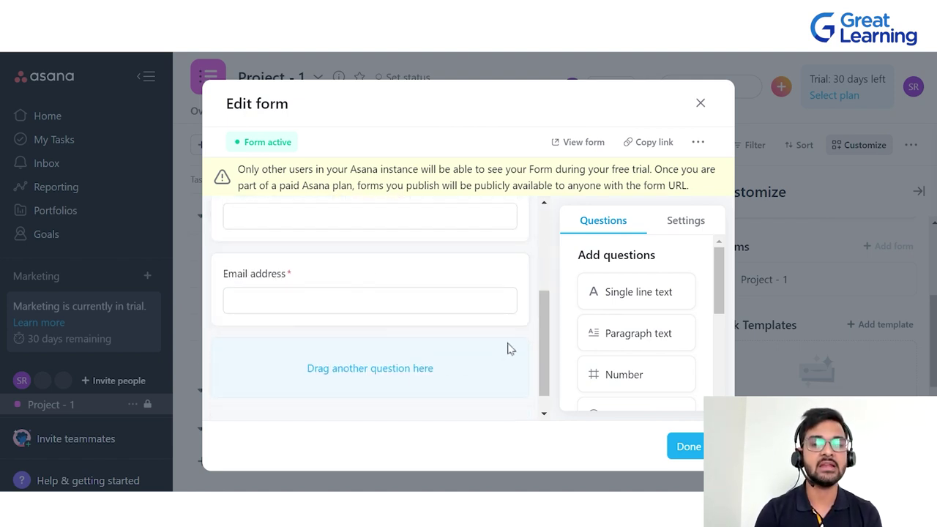
left_click_drag(672, 291, 383, 379)
left_click_drag(648, 330, 368, 296)
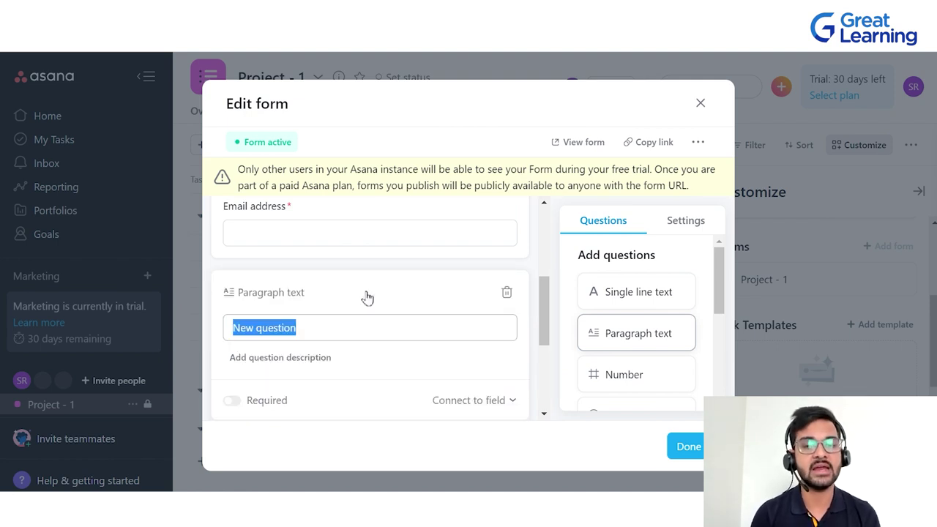
left_click(506, 294)
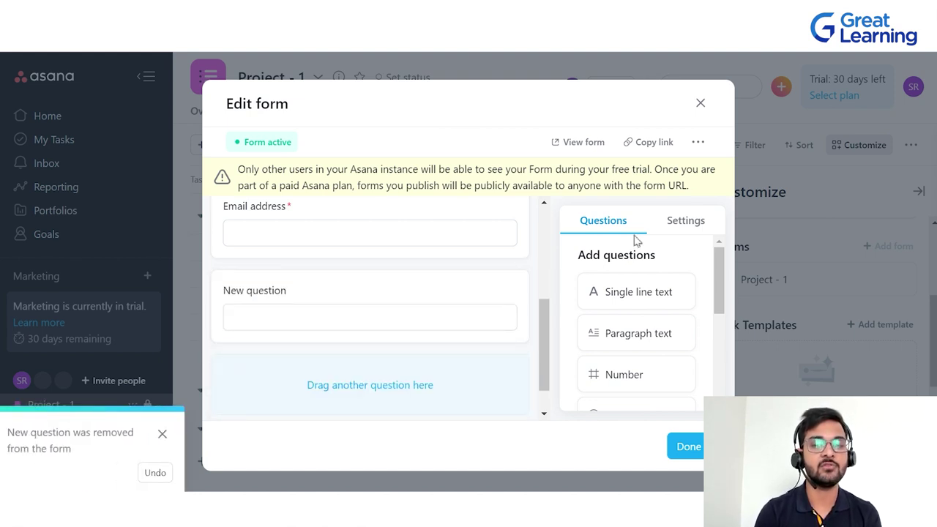
left_click_drag(656, 295, 382, 358)
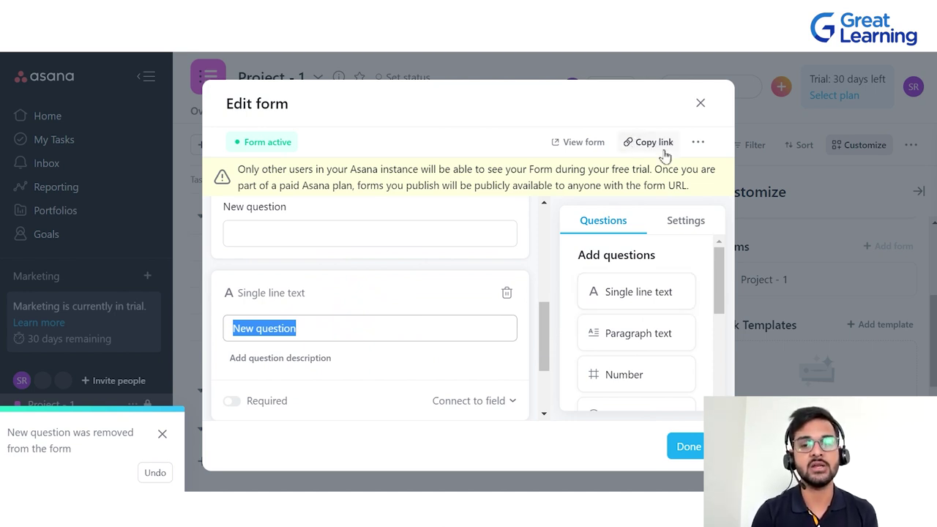
left_click(680, 439)
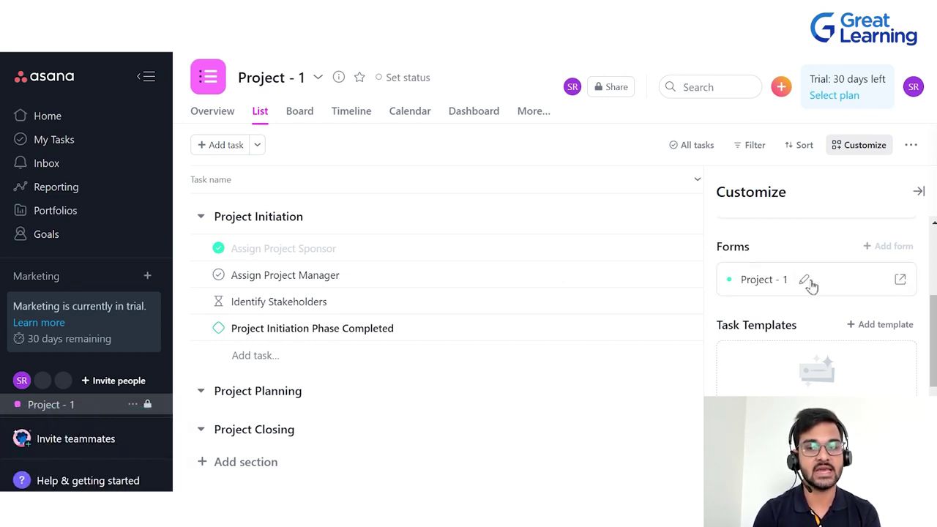
Step: Reopen the Project - 1 form editor and close it again
left_click(805, 281)
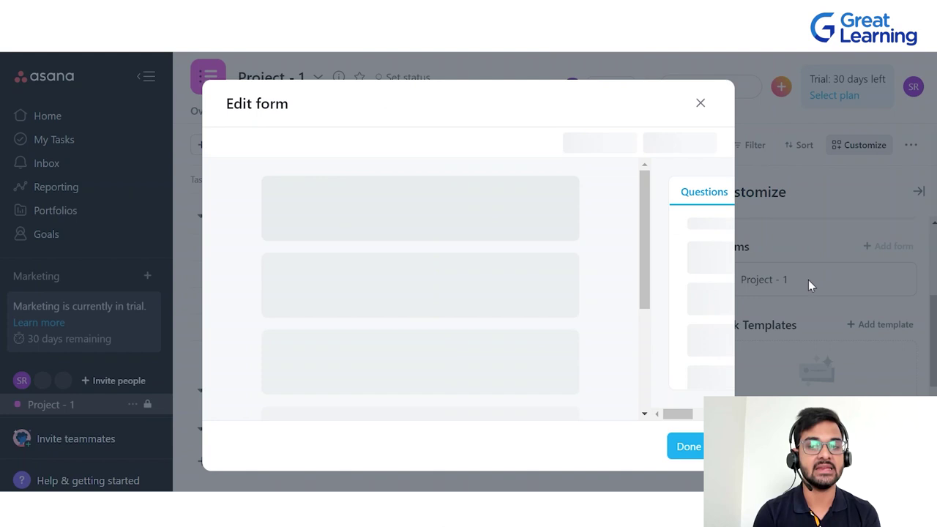
scroll(426, 383, "down", 5)
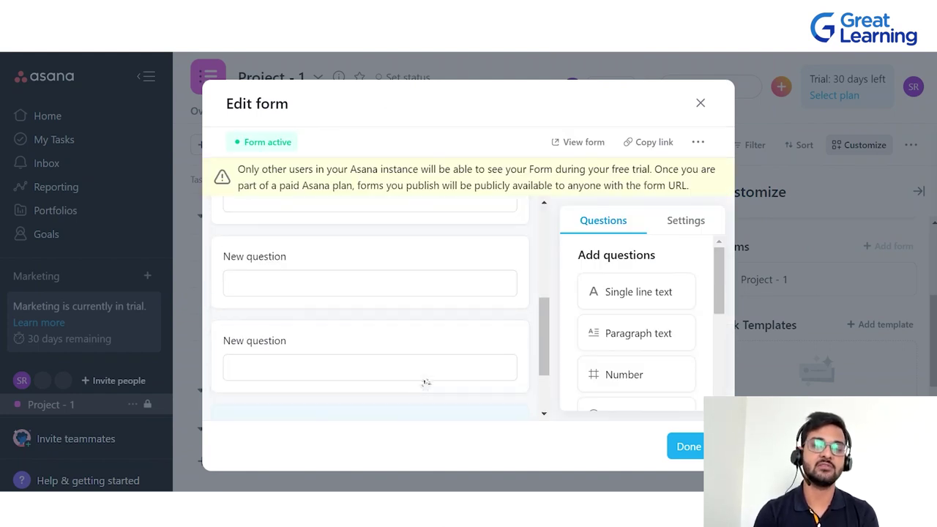
left_click(688, 447)
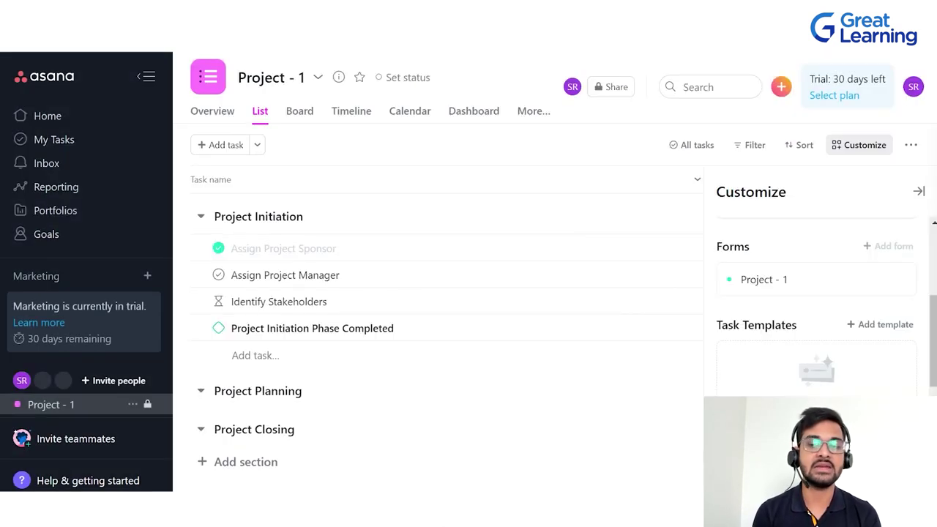